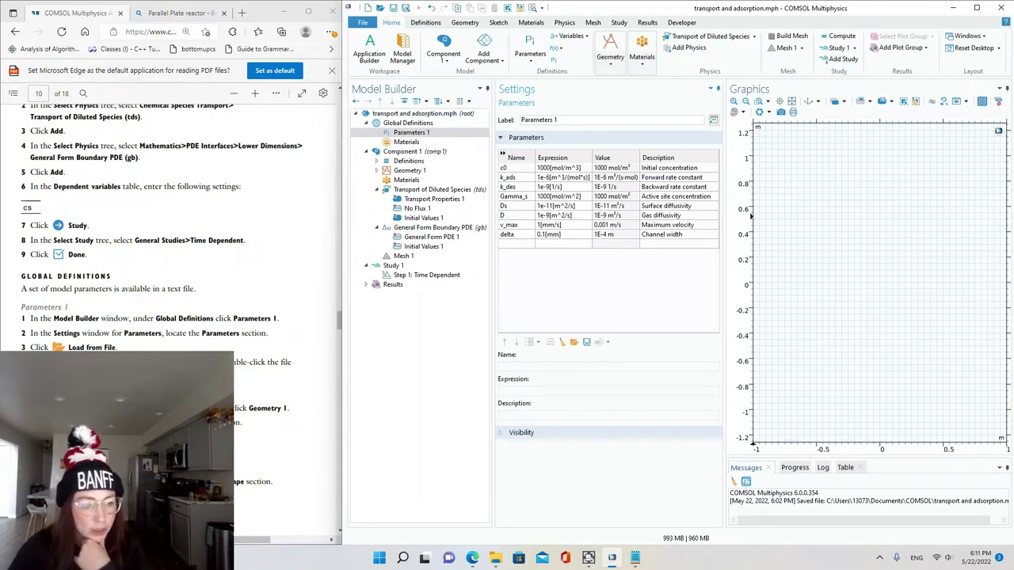
- Set the length unit of Geometry 1 to mm
{"action": "scroll", "coordinate": [170, 237], "scroll_direction": "down", "scroll_amount": 3}
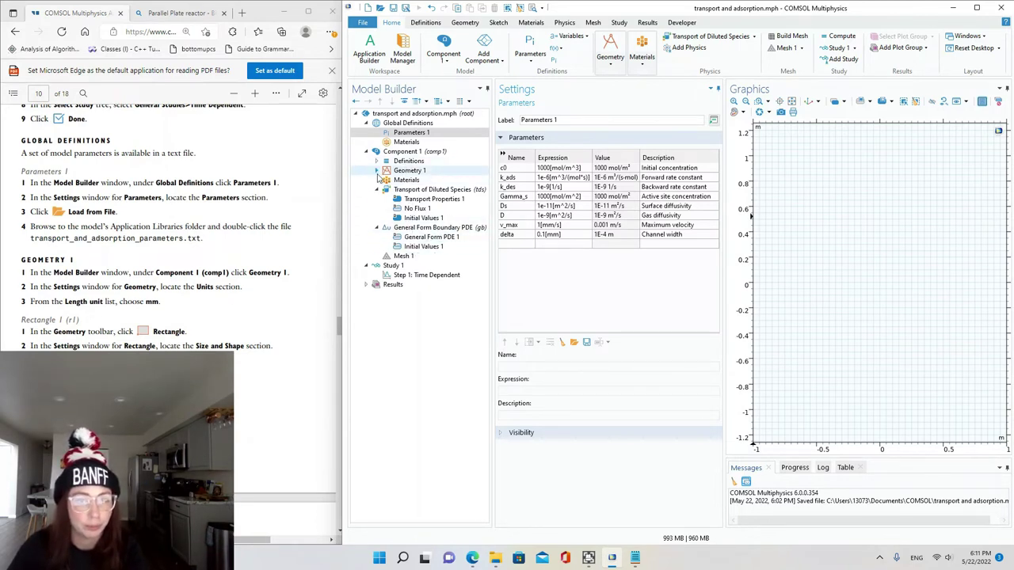
{"action": "left_click", "coordinate": [405, 172]}
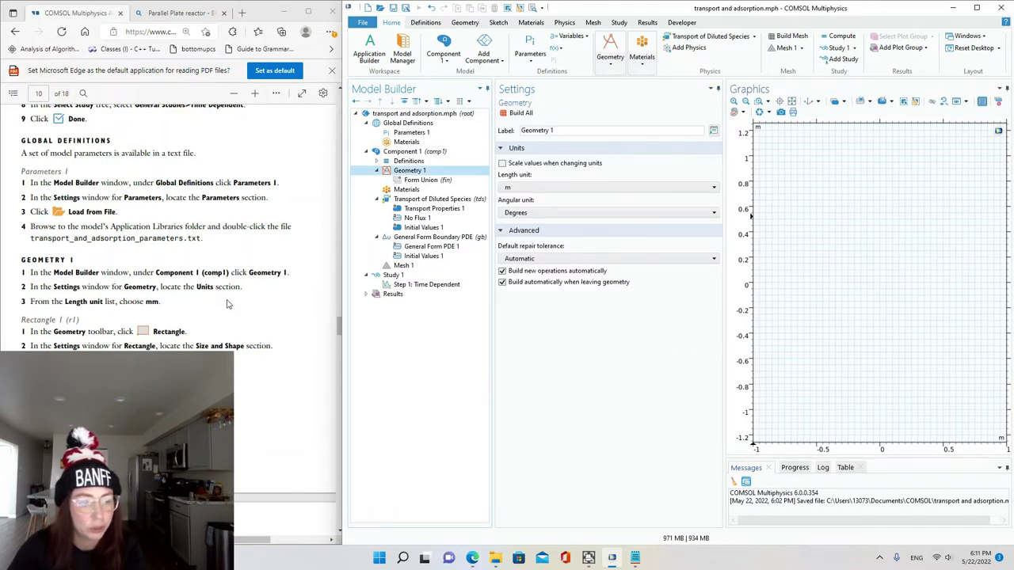
{"action": "left_click", "coordinate": [531, 192]}
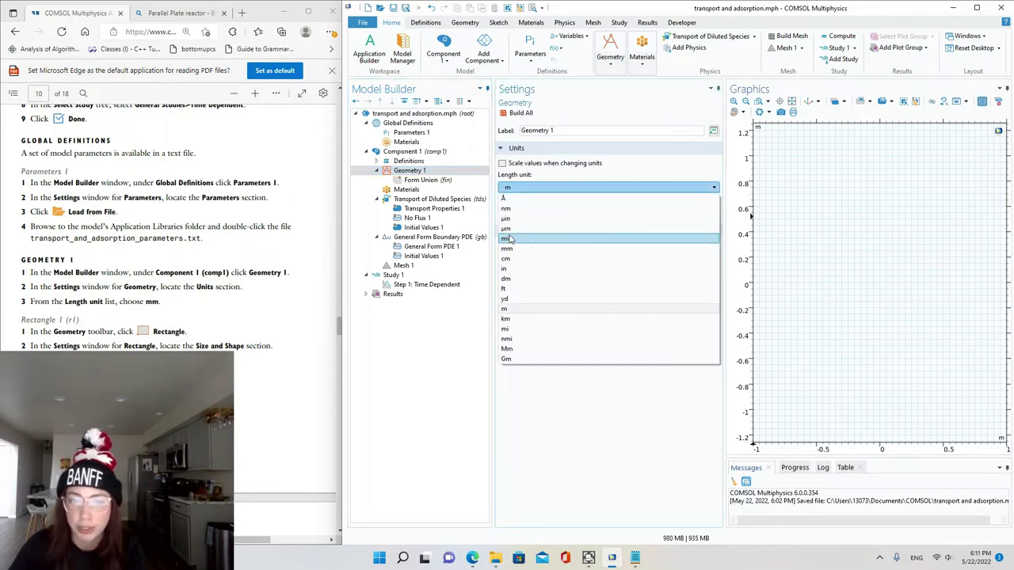
{"action": "left_click", "coordinate": [512, 256]}
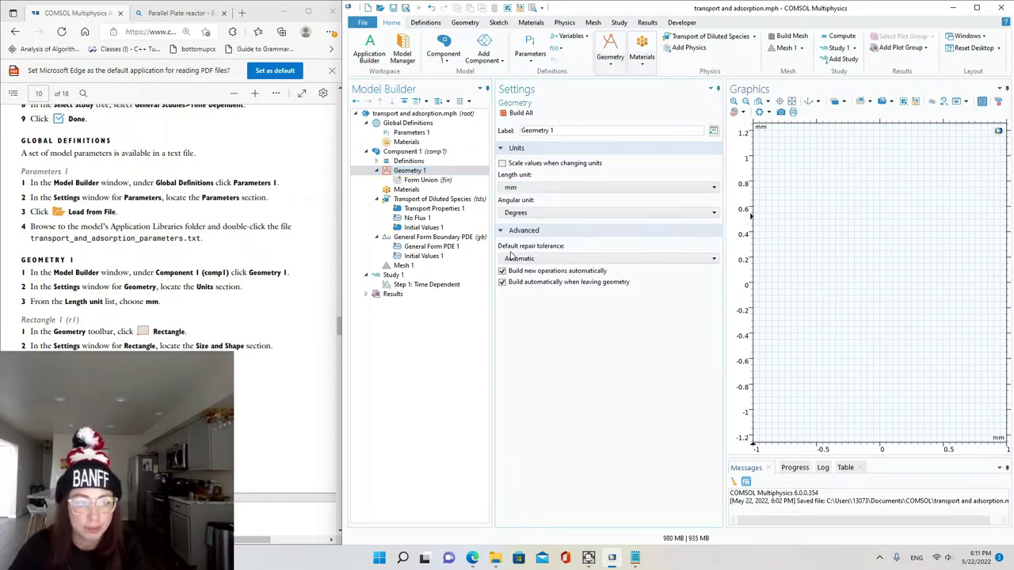
- Add a solid rectangle to the geometry with a width of 0.1 mm and a height of 0.3 mm
{"action": "scroll", "coordinate": [272, 446], "scroll_direction": "down", "scroll_amount": 3}
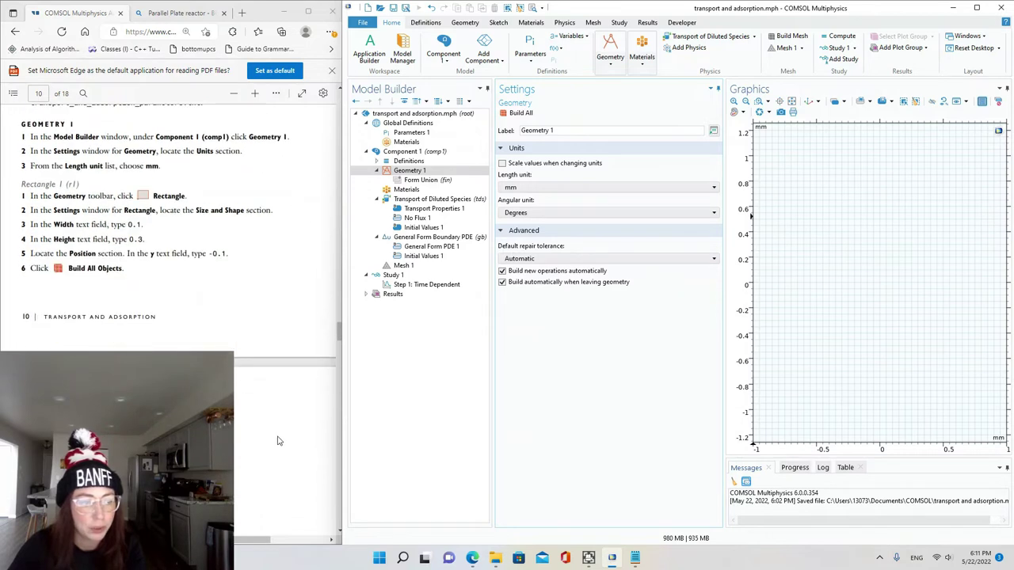
{"action": "left_click", "coordinate": [465, 22]}
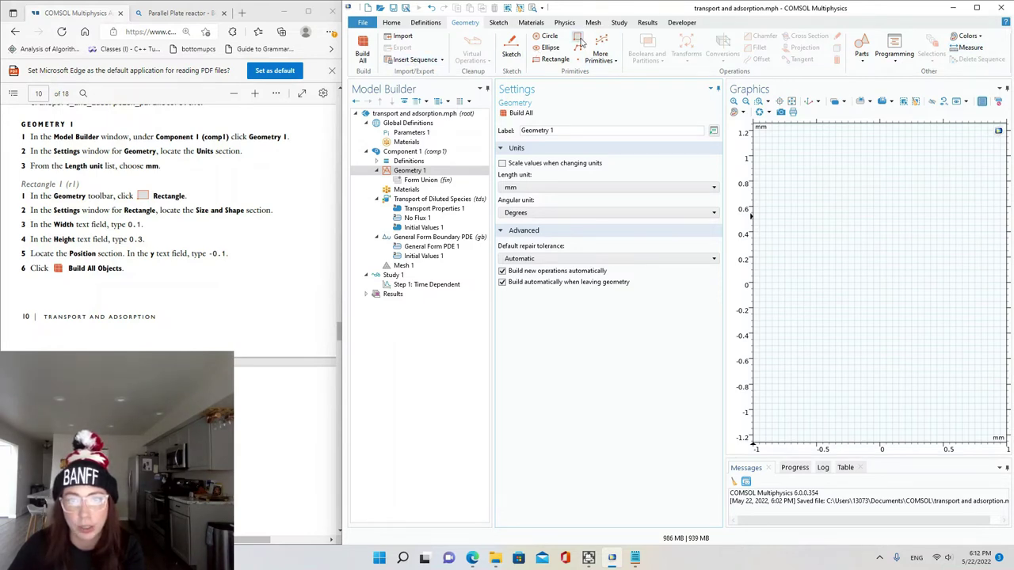
{"action": "left_click", "coordinate": [551, 60]}
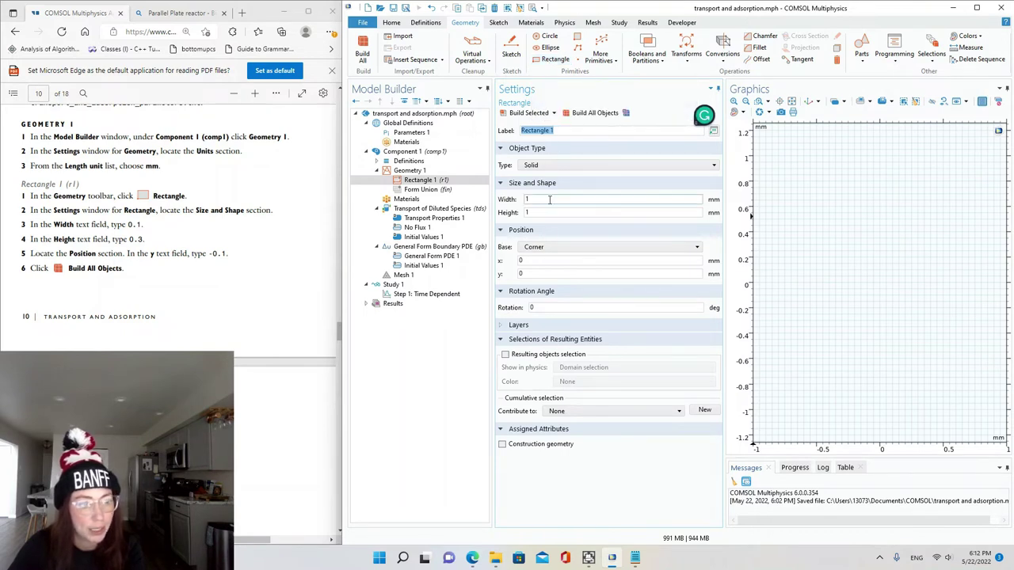
{"action": "left_click", "coordinate": [584, 198]}
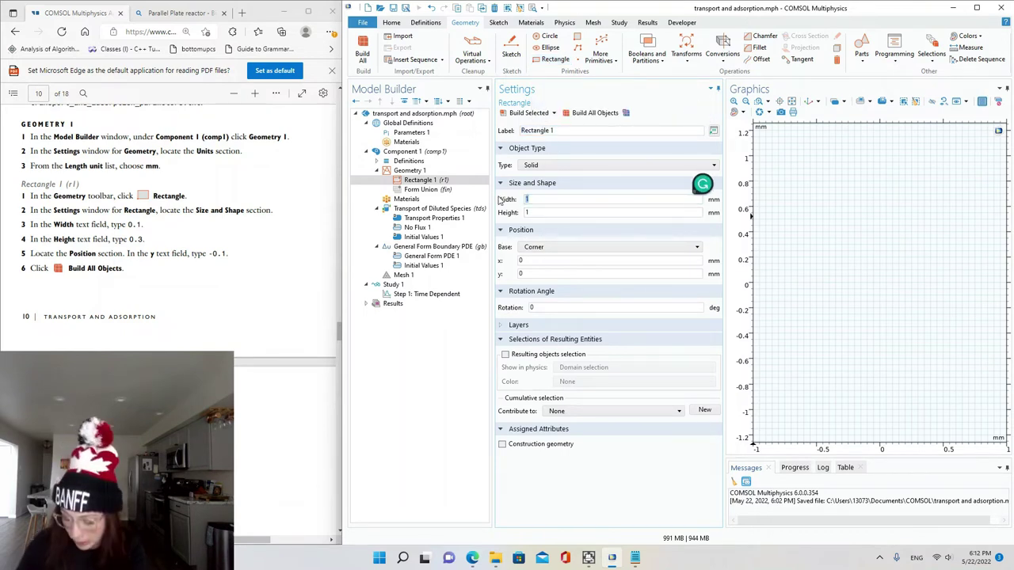
{"action": "type", "text": "0."}
{"action": "key", "text": "Tab"}
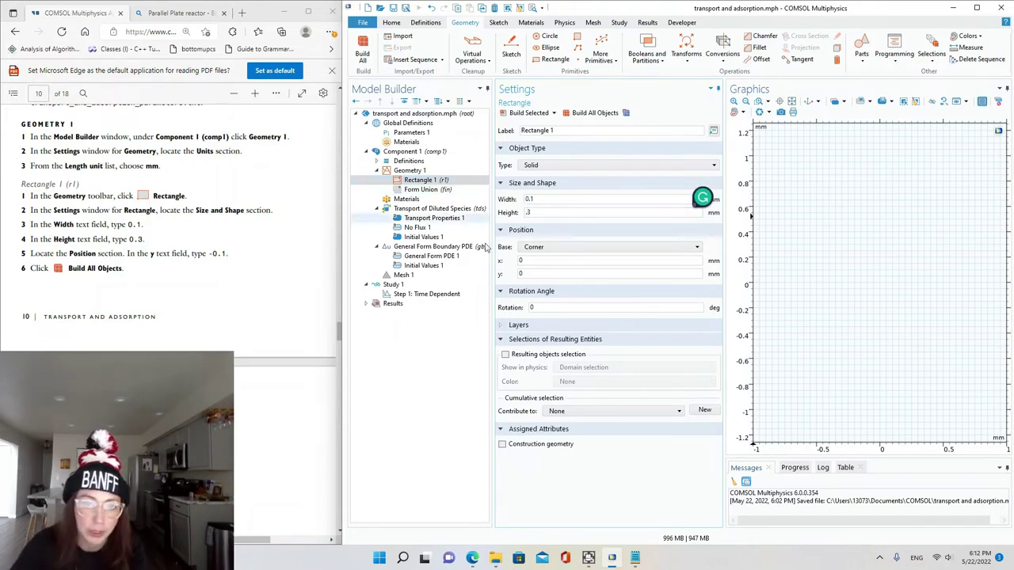
{"action": "type", "text": "0.3"}
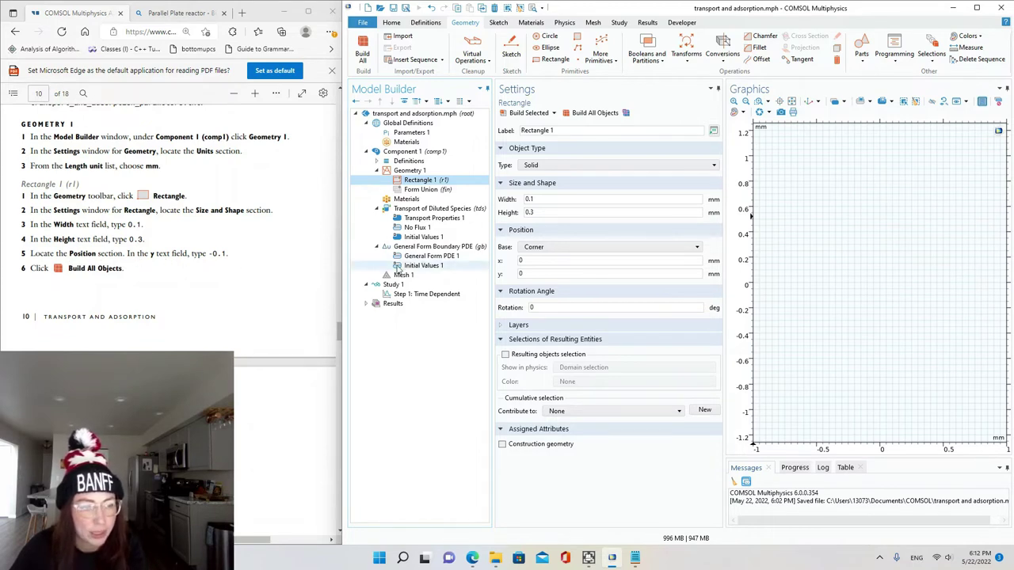
- Set the rectangle's corner y position to -0.1 mm and build all geometry objects
{"action": "double_click", "coordinate": [522, 273]}
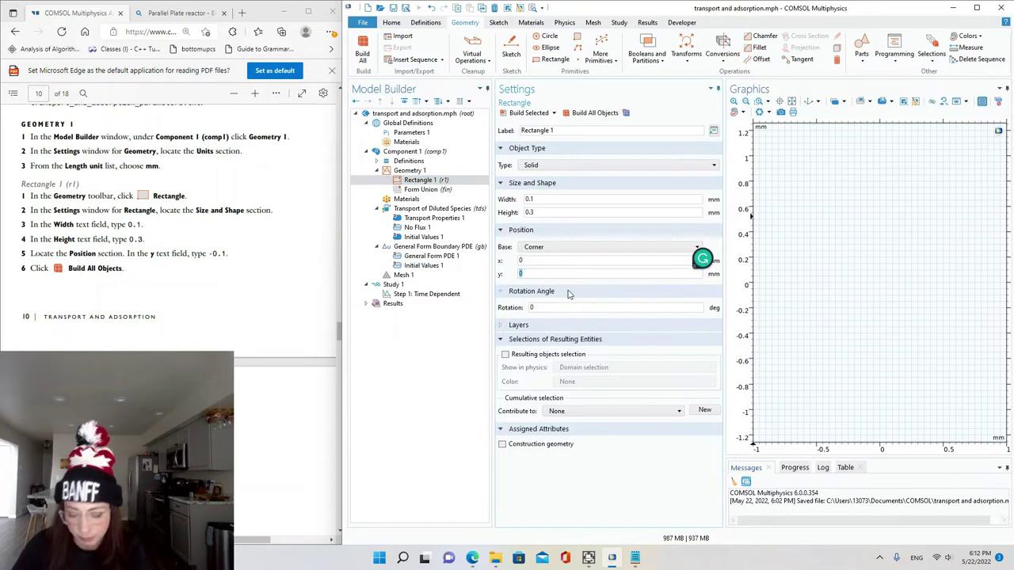
{"action": "type", "text": "-0.1"}
{"action": "left_click", "coordinate": [588, 115]}
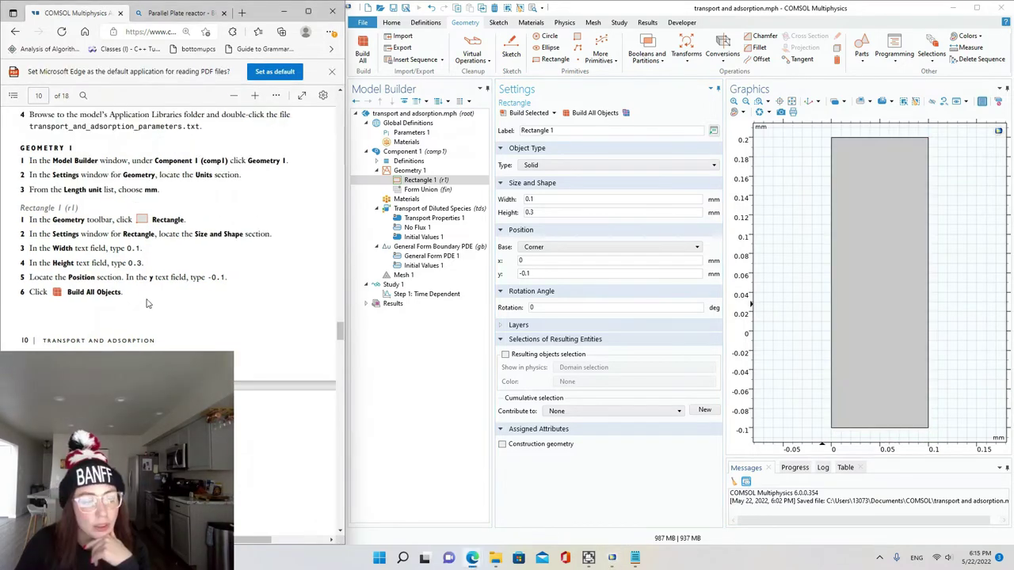
- Add a point to the geometry at x = 0.1 mm, keeping y at 0, and build all objects
{"action": "scroll", "coordinate": [146, 303], "scroll_direction": "down", "scroll_amount": 5}
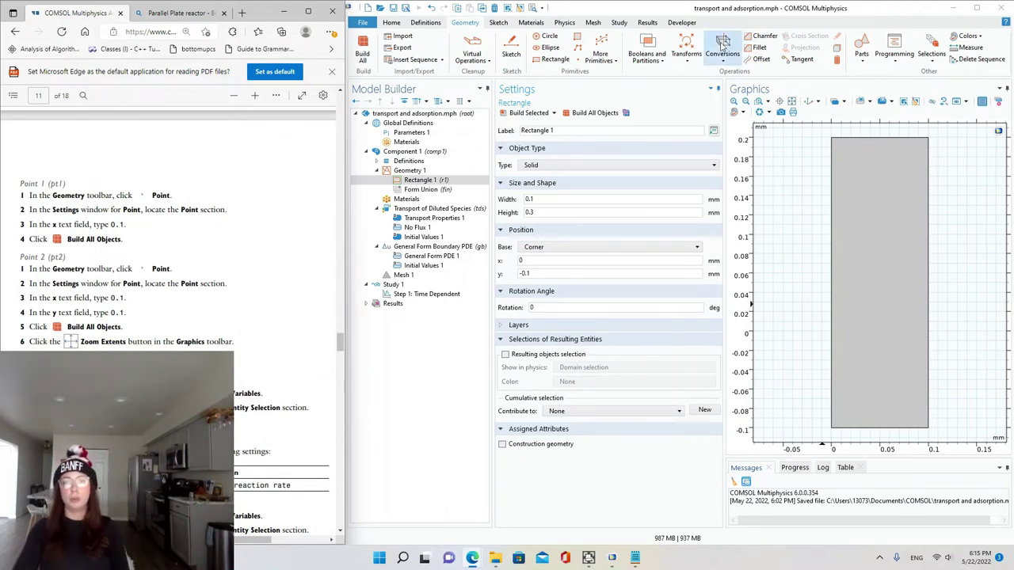
{"action": "left_click", "coordinate": [578, 61]}
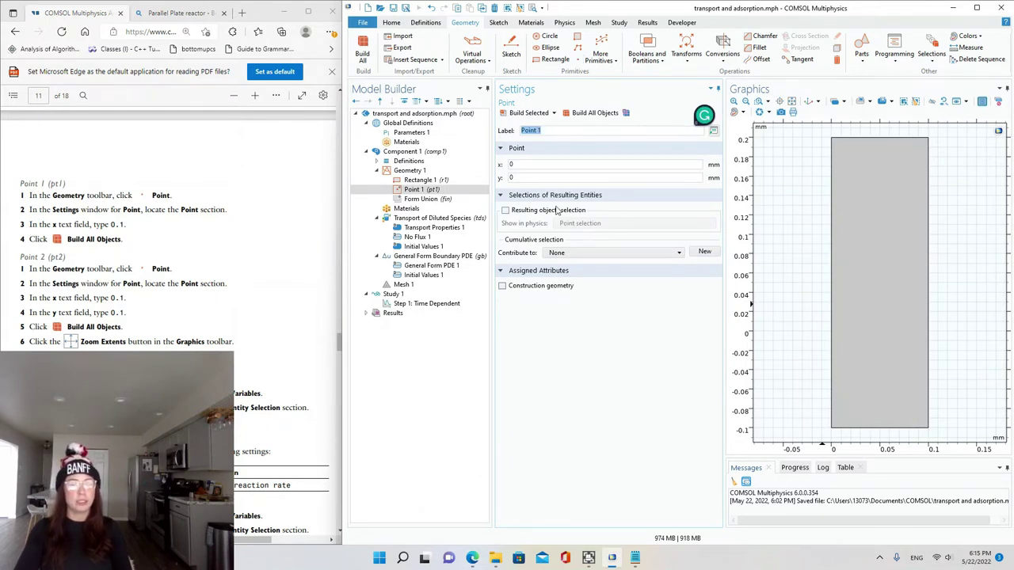
{"action": "left_click", "coordinate": [530, 164]}
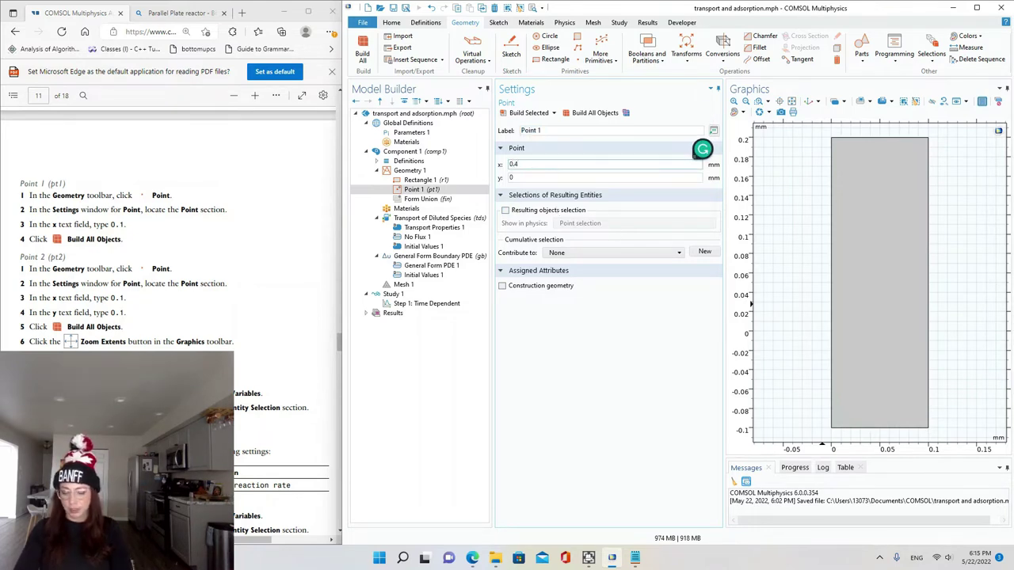
{"action": "left_click", "coordinate": [593, 112]}
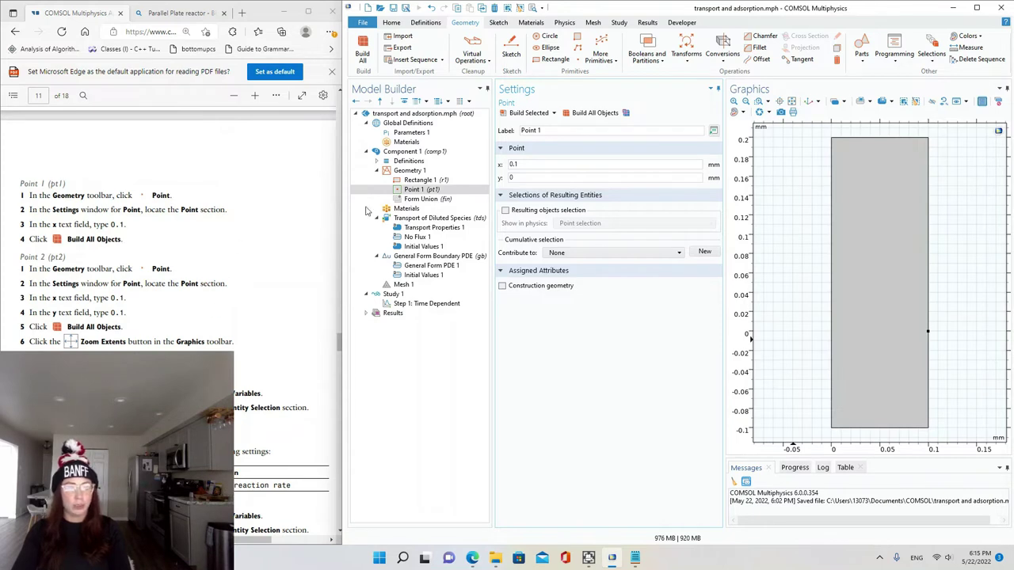
- Add a second point at x = 0.1 mm and y = 0.1 mm, and build all objects
{"action": "left_click", "coordinate": [579, 61]}
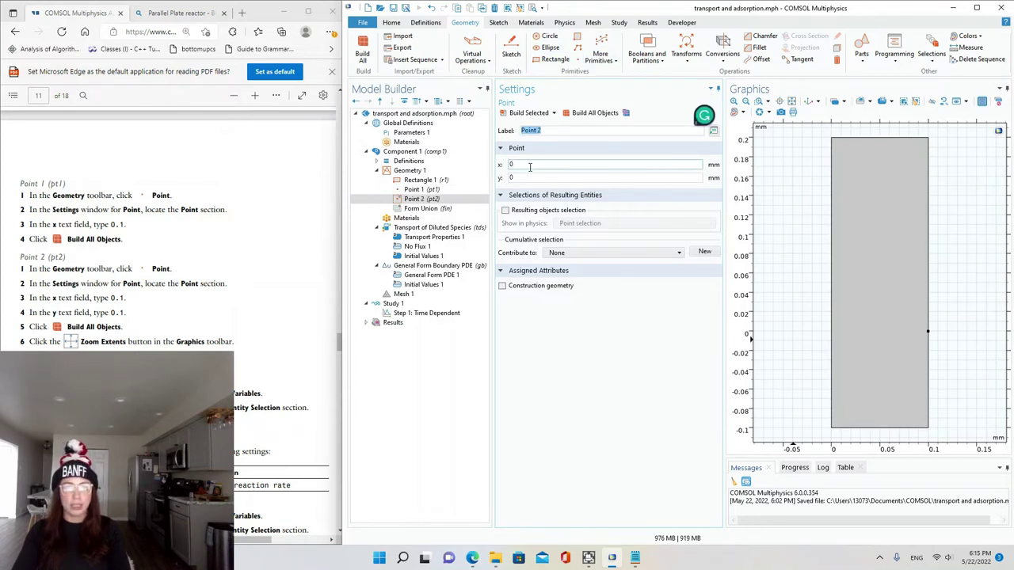
{"action": "double_click", "coordinate": [531, 164]}
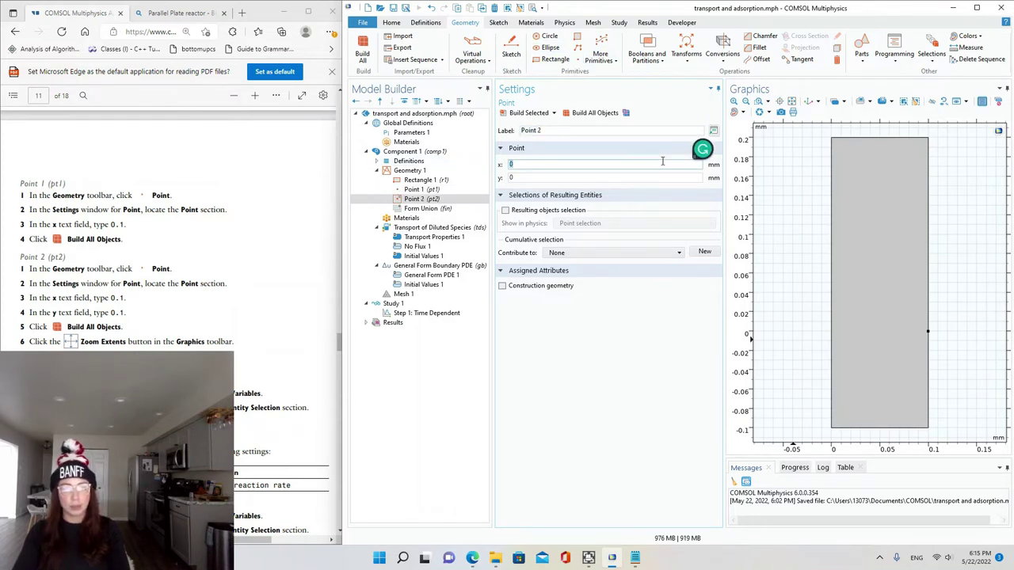
{"action": "type", "text": "0.1"}
{"action": "key", "text": "Tab"}
{"action": "type", "text": "0.1"}
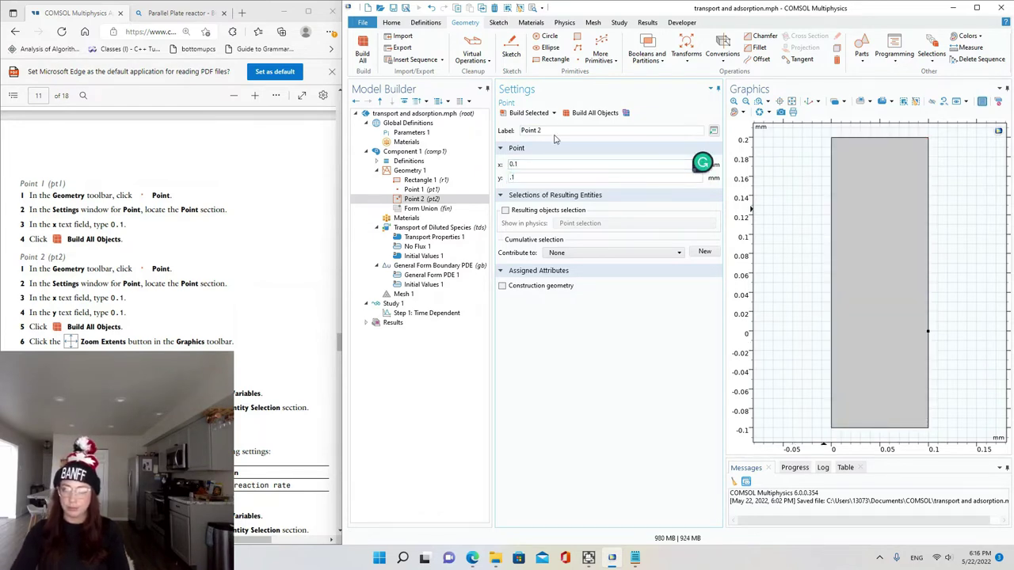
{"action": "left_click", "coordinate": [606, 115]}
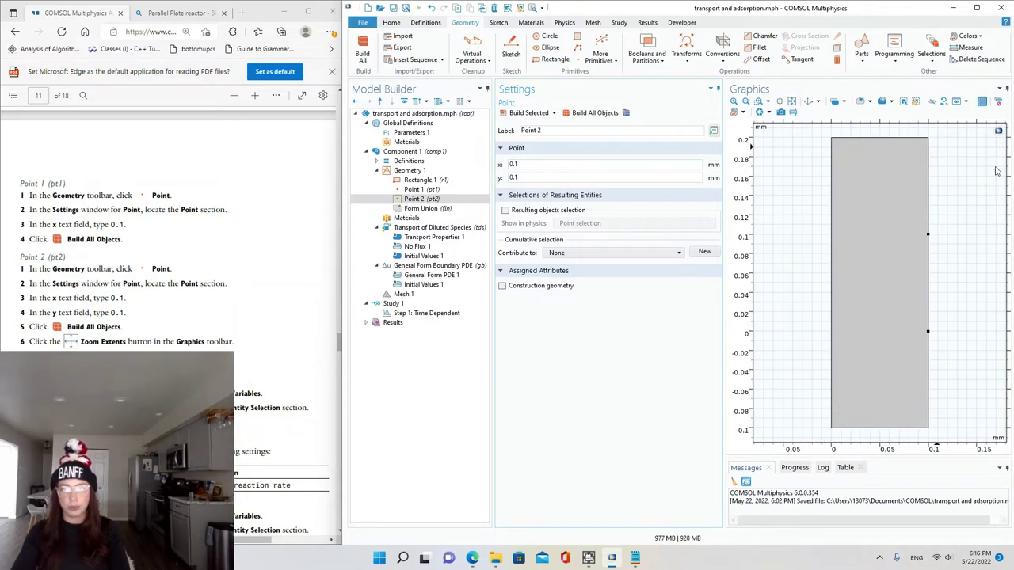
- Add a local variables node at the Boundary entity level and assign it to boundary 5, between the two points
{"action": "scroll", "coordinate": [227, 243], "scroll_direction": "down", "scroll_amount": 3}
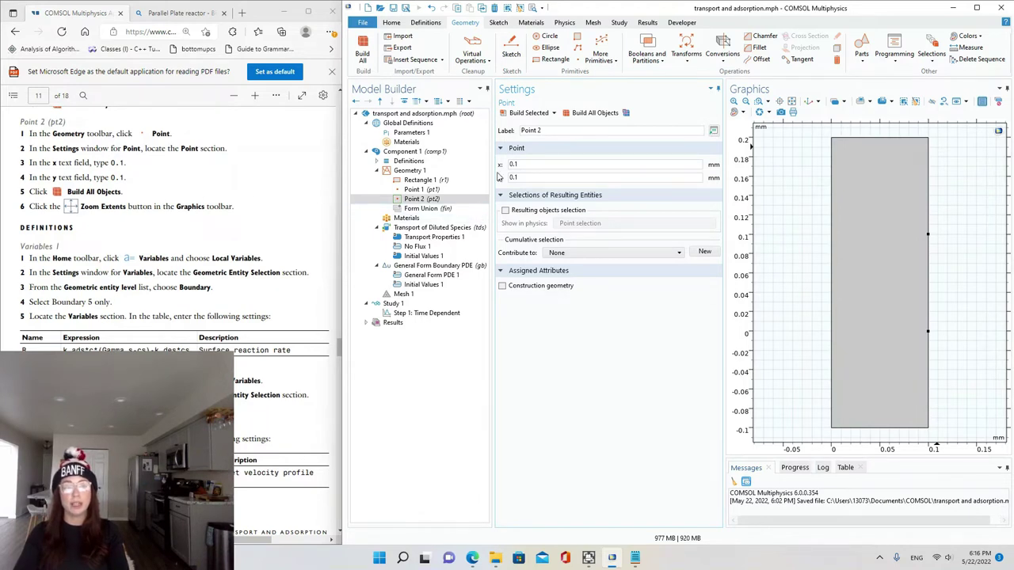
{"action": "left_click", "coordinate": [391, 22]}
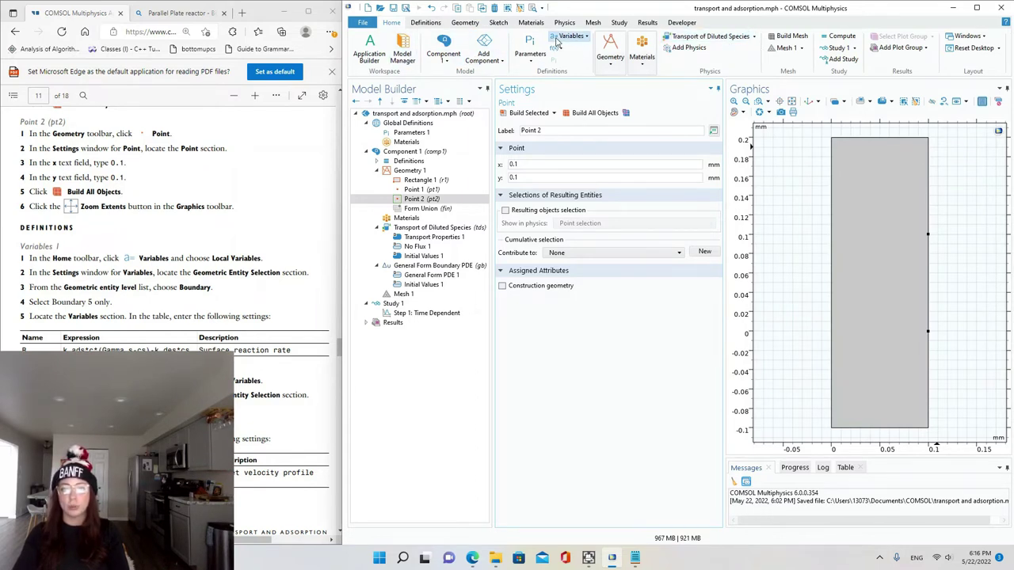
{"action": "left_click", "coordinate": [567, 36]}
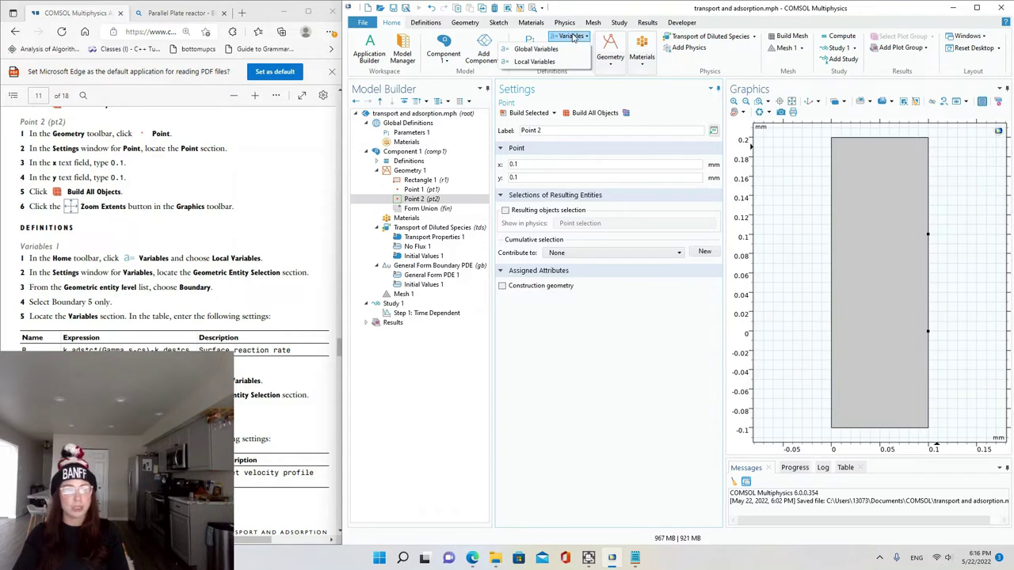
{"action": "left_click", "coordinate": [535, 61]}
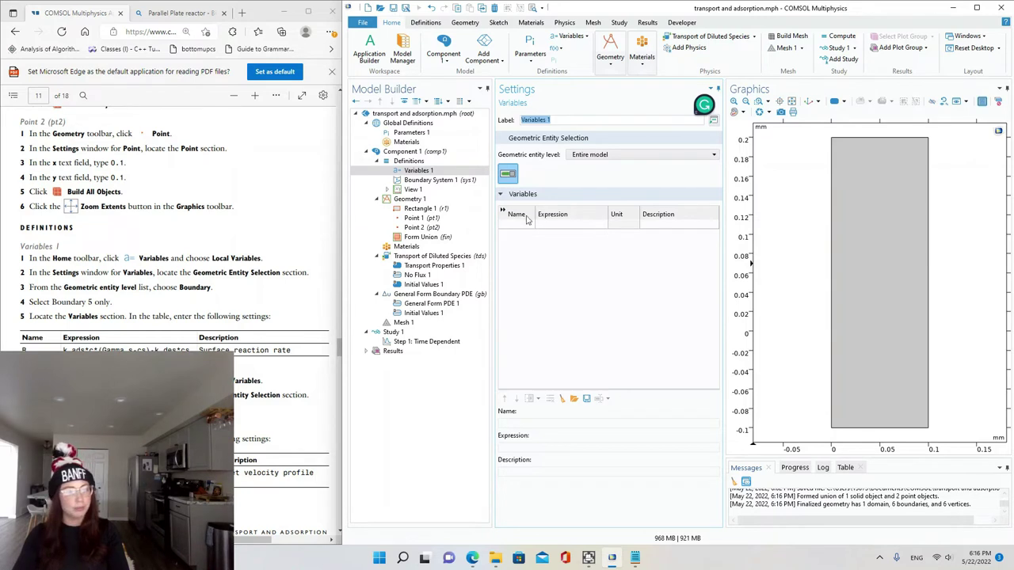
{"action": "left_click", "coordinate": [586, 158]}
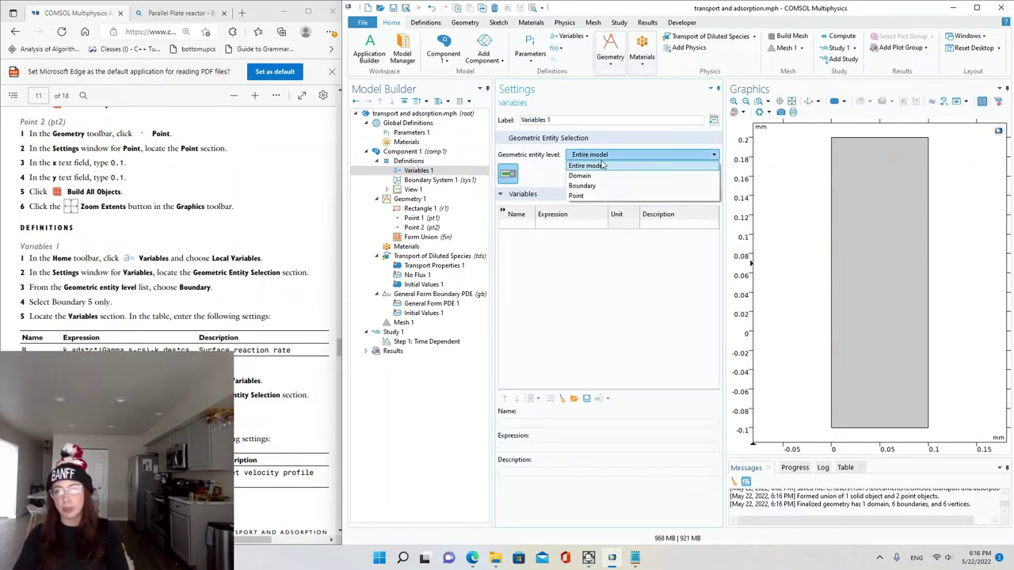
{"action": "left_click", "coordinate": [590, 185]}
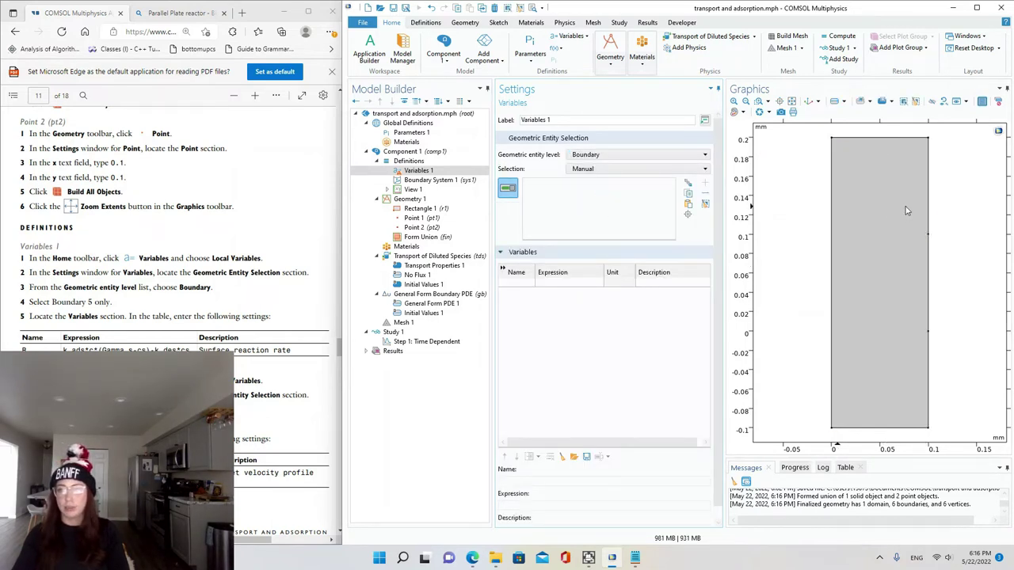
{"action": "left_click", "coordinate": [929, 260]}
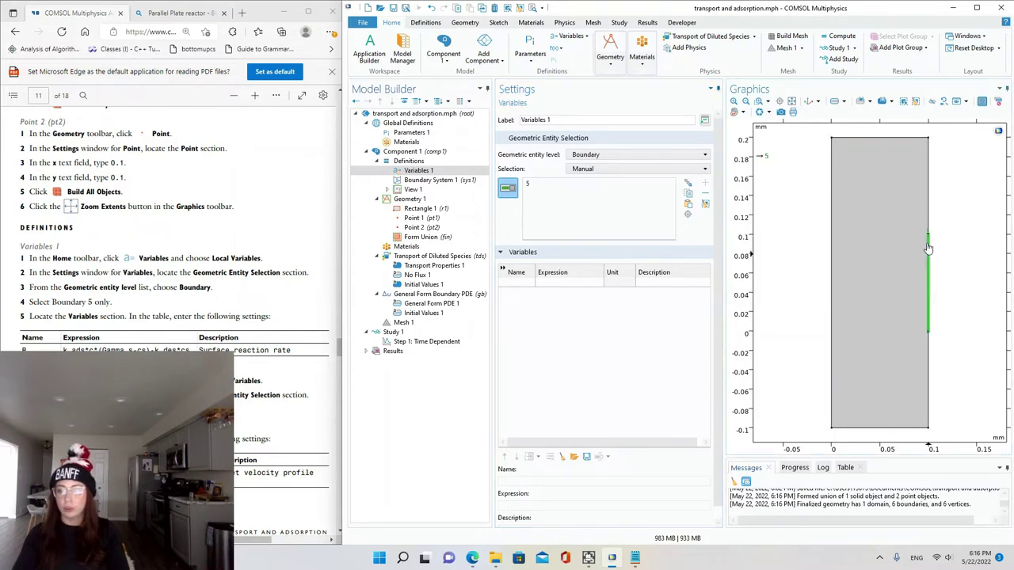
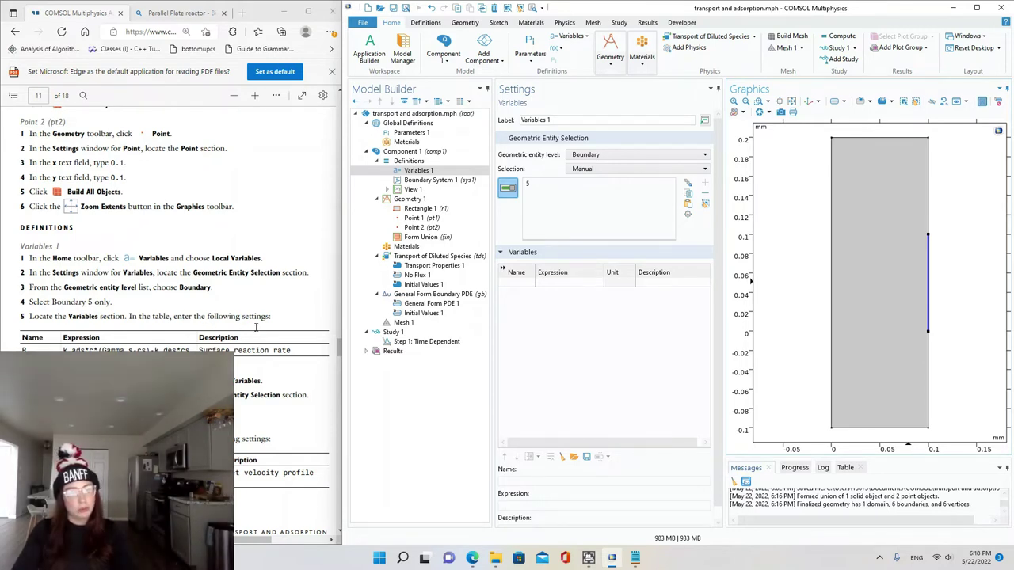
- Define the boundary variable R with the expression k_ads*c*(Gamma_s-cs)-k_des*cs
{"action": "left_click", "coordinate": [516, 284]}
{"action": "type", "text": "f"}
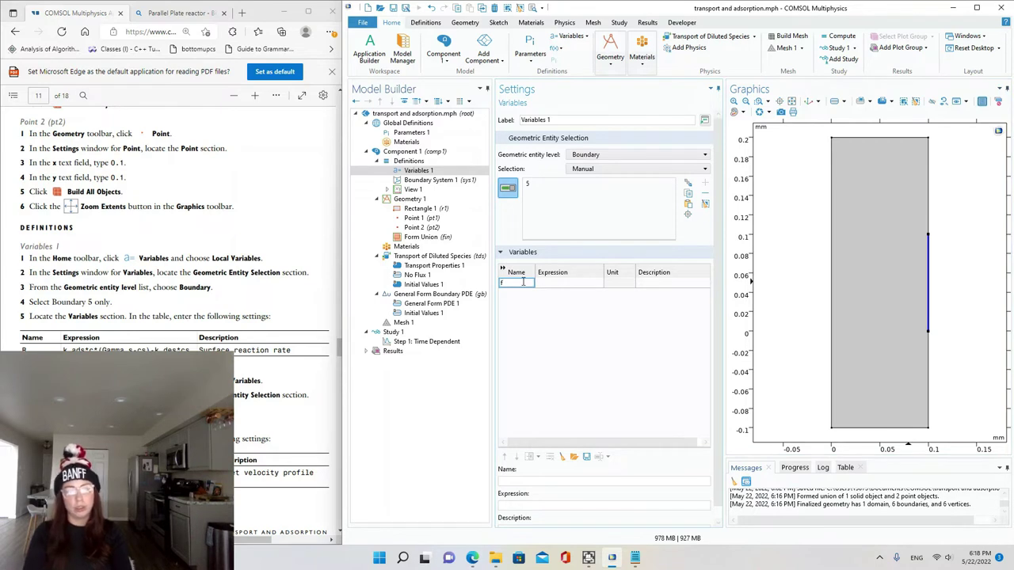
{"action": "key", "text": "BackSpace"}
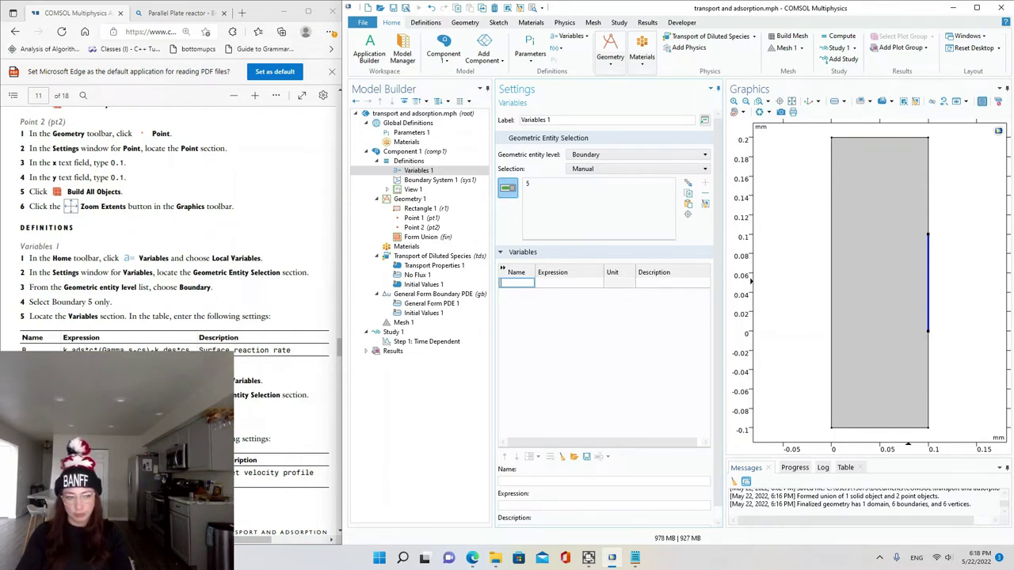
{"action": "type", "text": "R"}
{"action": "key", "text": "Tab"}
{"action": "type", "text": "k_ad"}
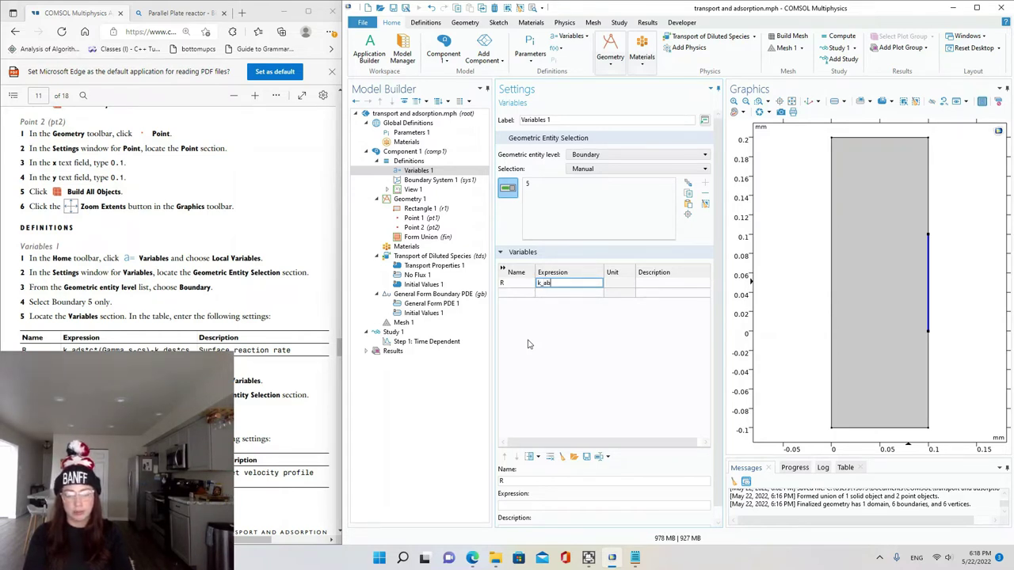
{"action": "type", "text": "s*"}
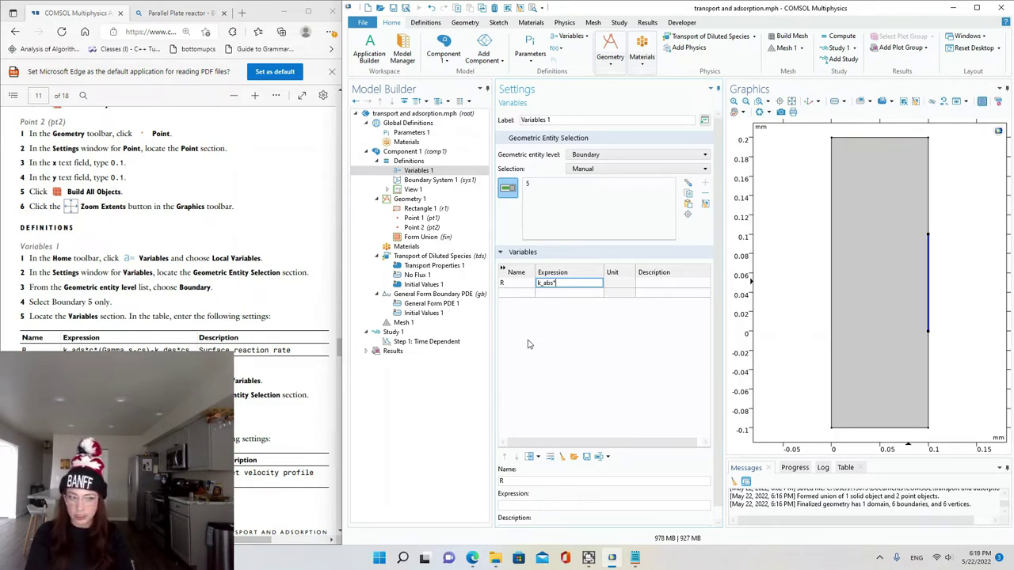
{"action": "type", "text": "C"}
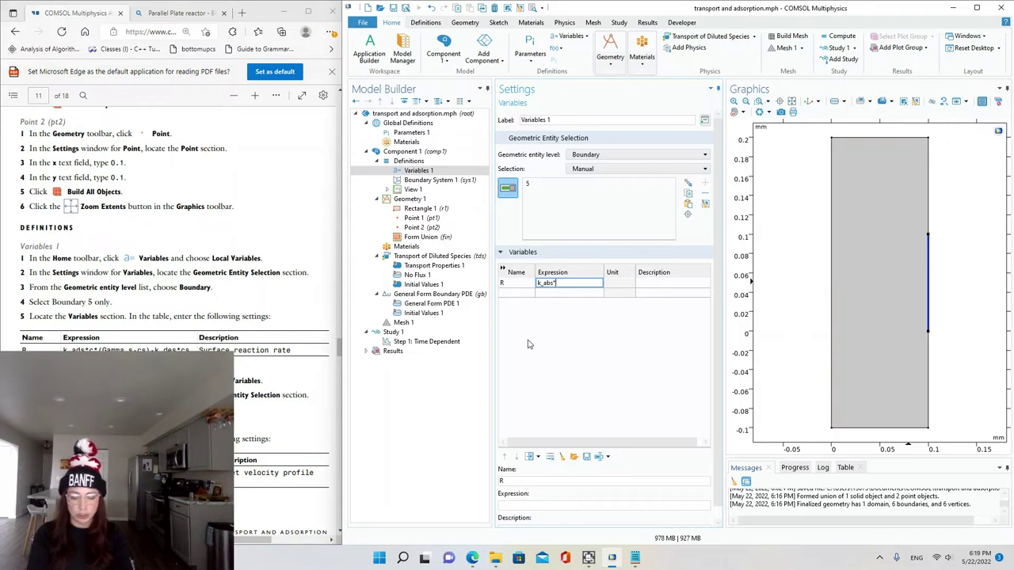
{"action": "type", "text": "*"}
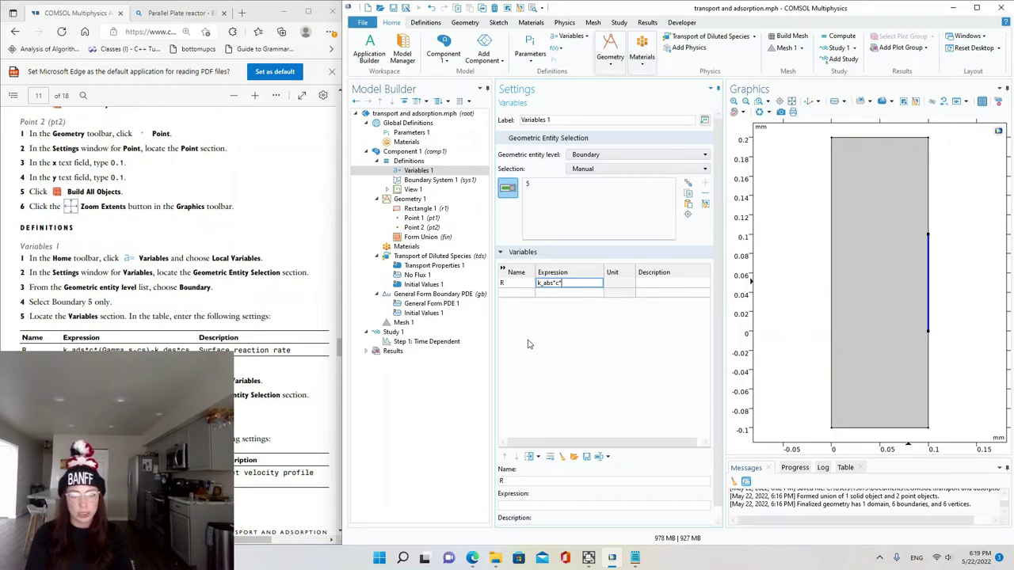
{"action": "type", "text": "(Gamma"}
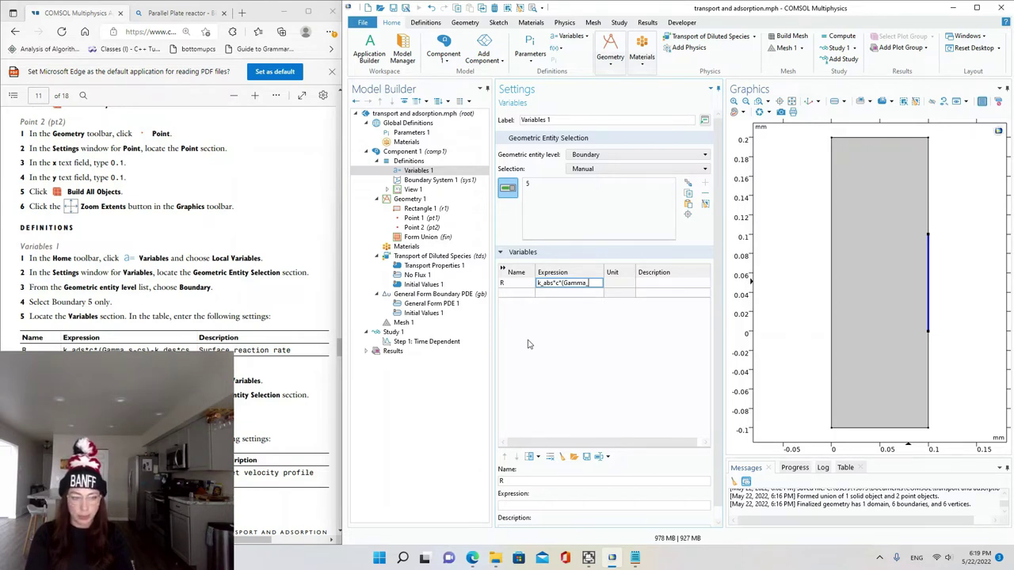
{"action": "type", "text": "_s-cs"}
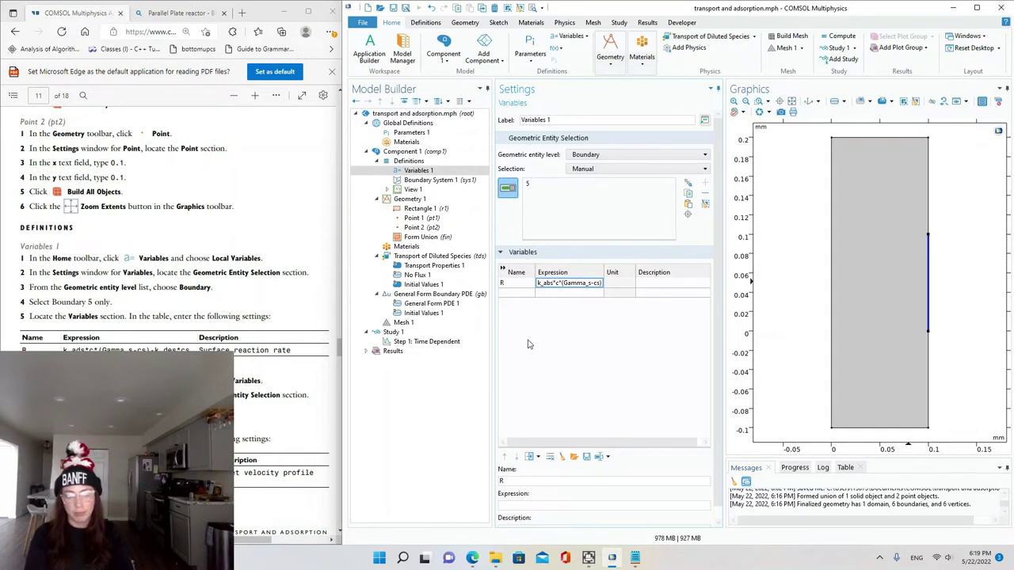
{"action": "type", "text": ")-"}
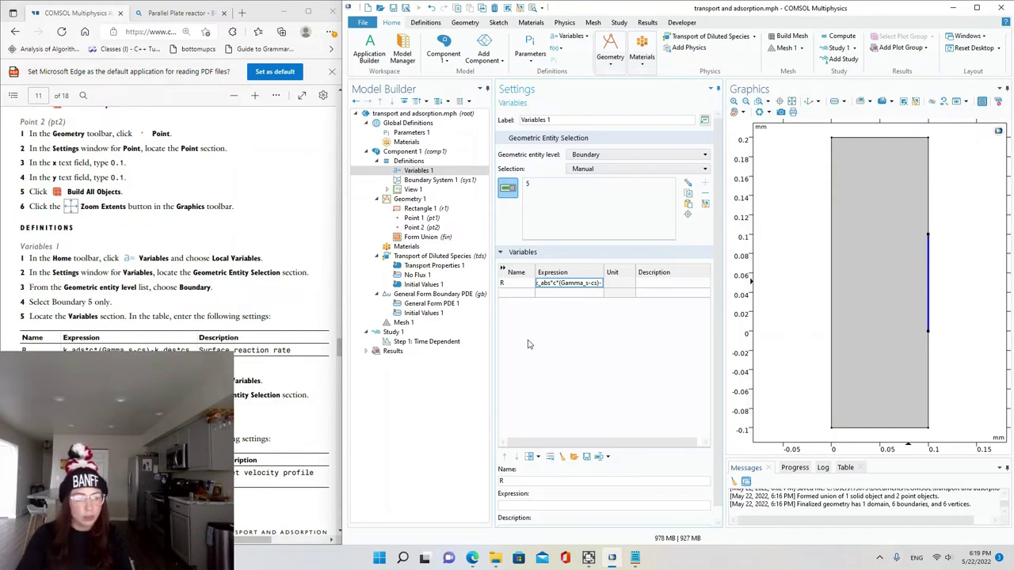
{"action": "left_click", "coordinate": [550, 283]}
{"action": "key", "text": "BackSpace"}
{"action": "type", "text": "d"}
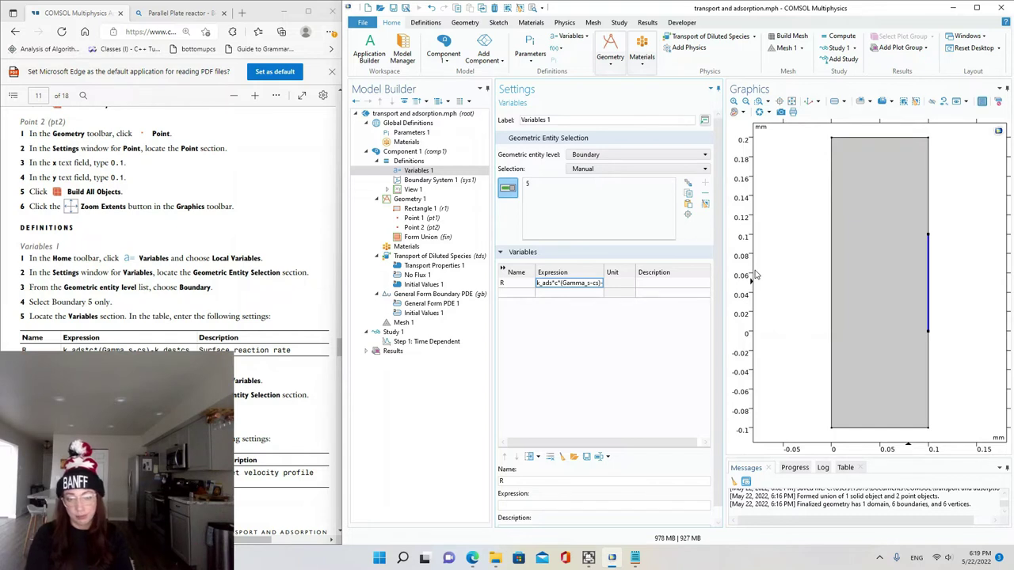
{"action": "type", "text": "k_des"}
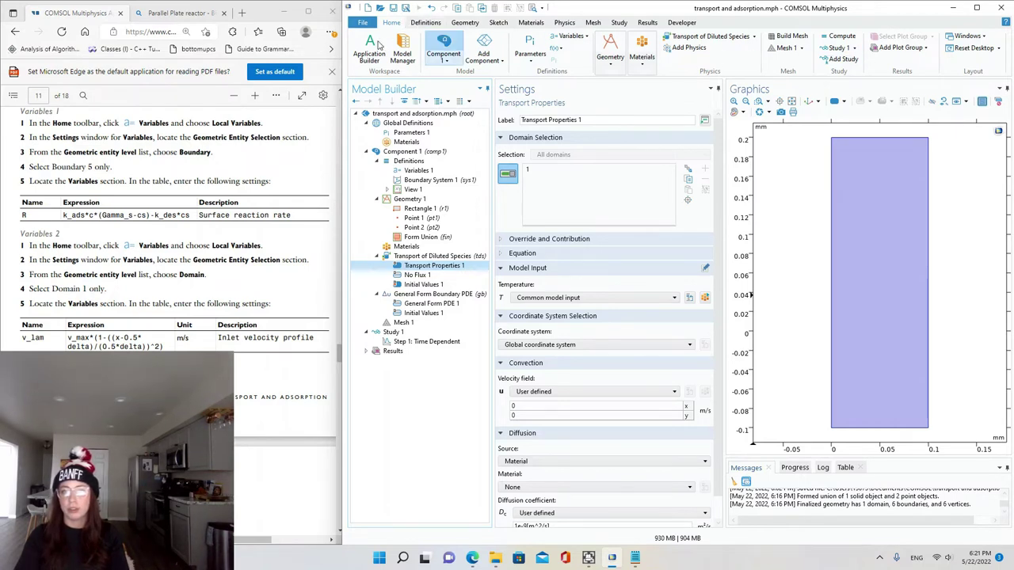
- Add a second local variables node at the Domain entity level and assign it to domain 1
{"action": "left_click", "coordinate": [580, 37]}
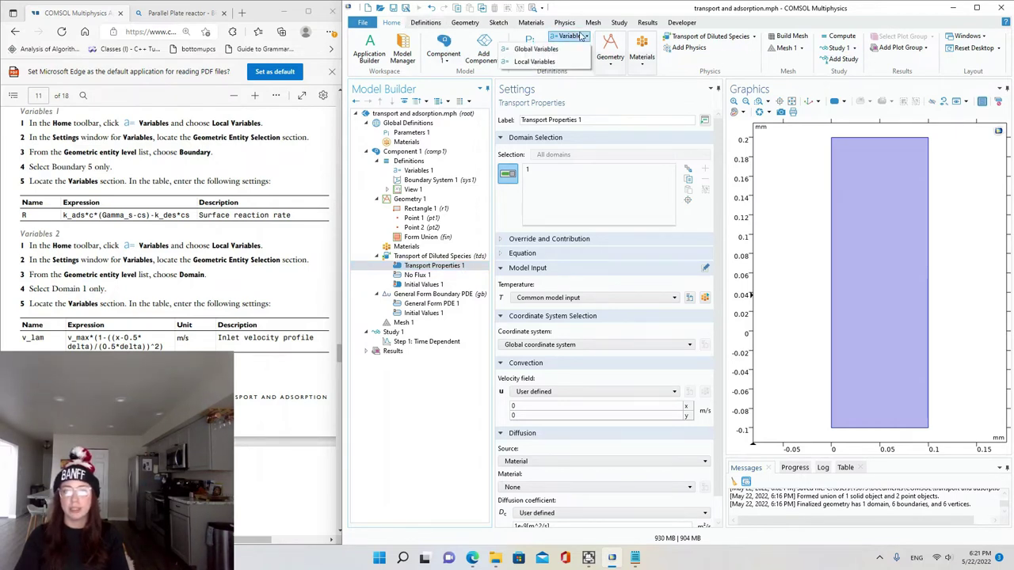
{"action": "left_click", "coordinate": [535, 61]}
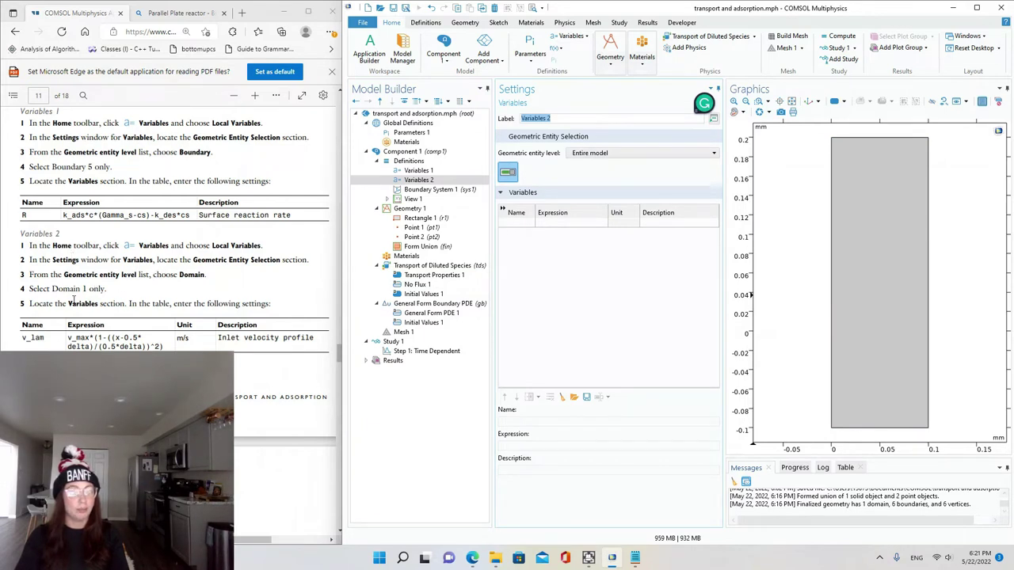
{"action": "left_click", "coordinate": [642, 153]}
{"action": "left_click", "coordinate": [605, 174]}
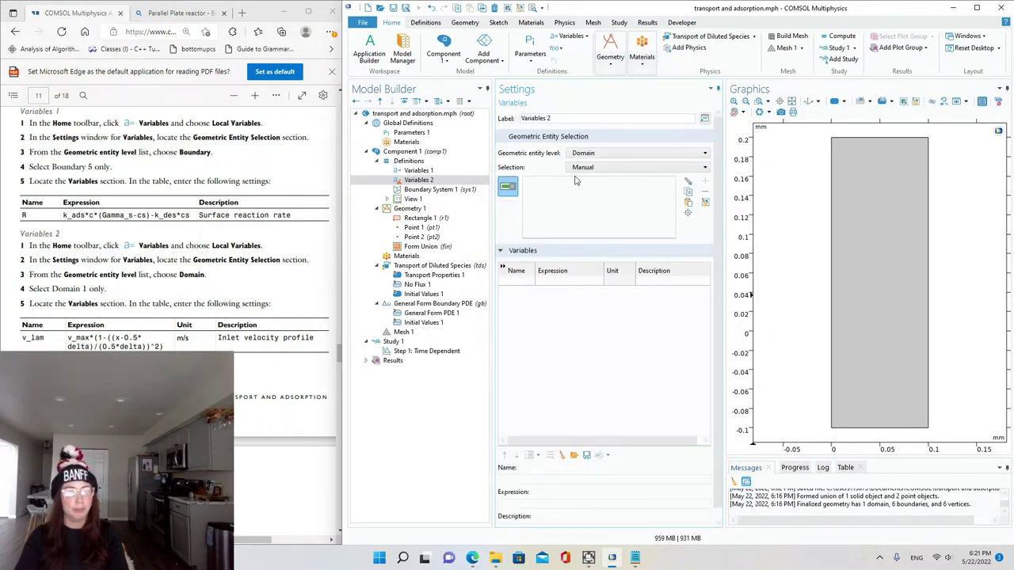
{"action": "left_click", "coordinate": [859, 168]}
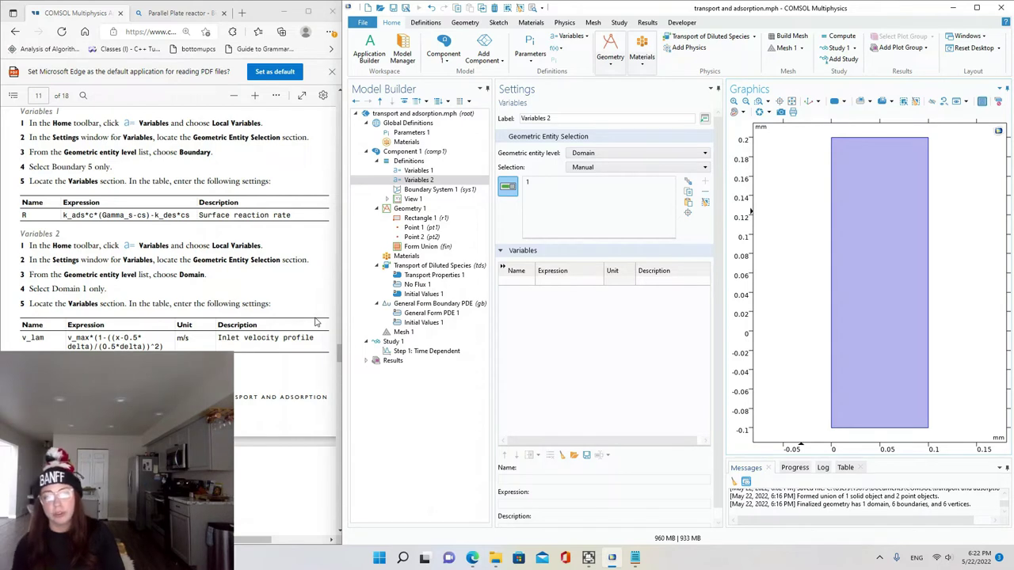
{"action": "left_click", "coordinate": [523, 280]}
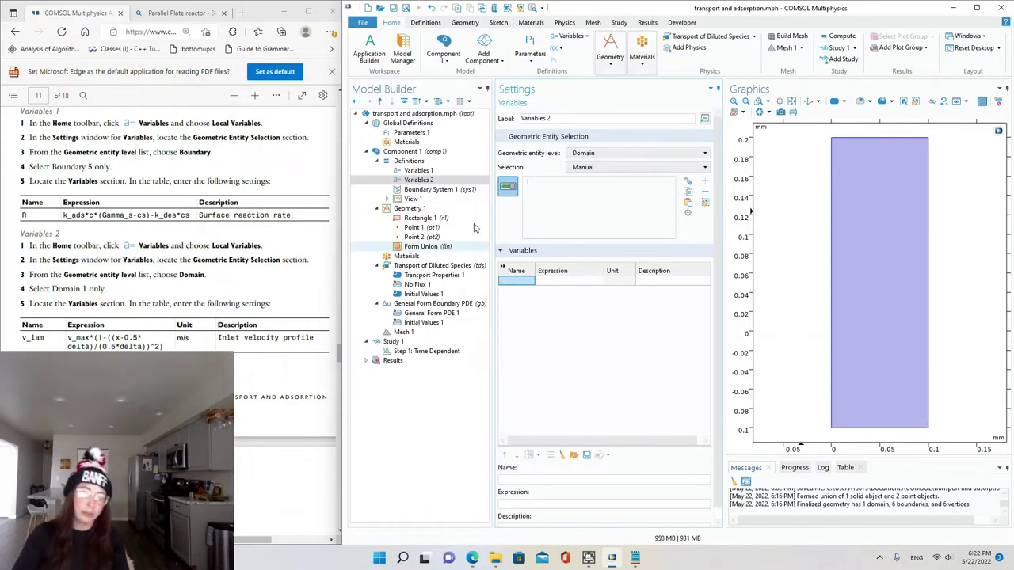
{"action": "left_click", "coordinate": [445, 171]}
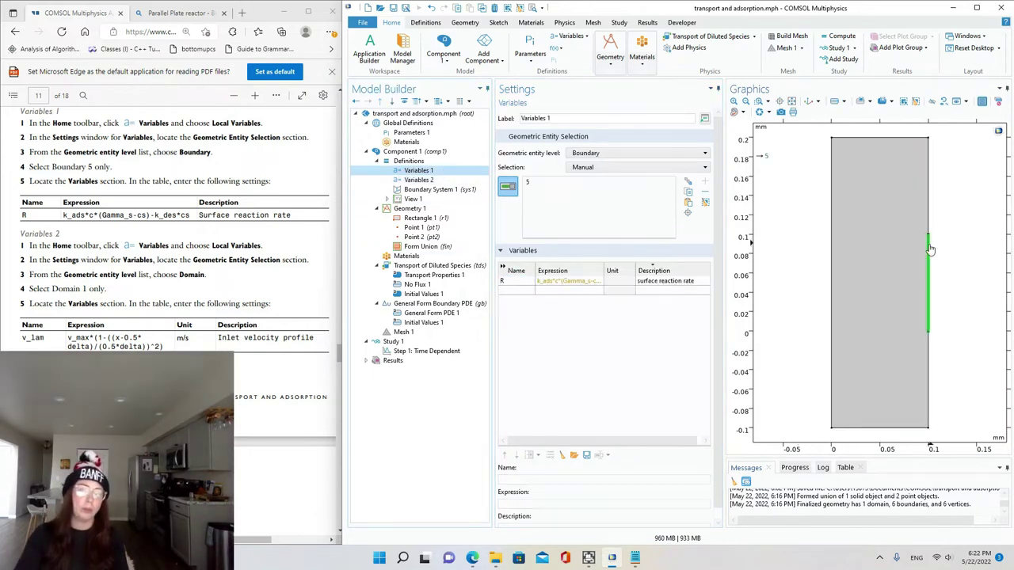
{"action": "left_click", "coordinate": [432, 181]}
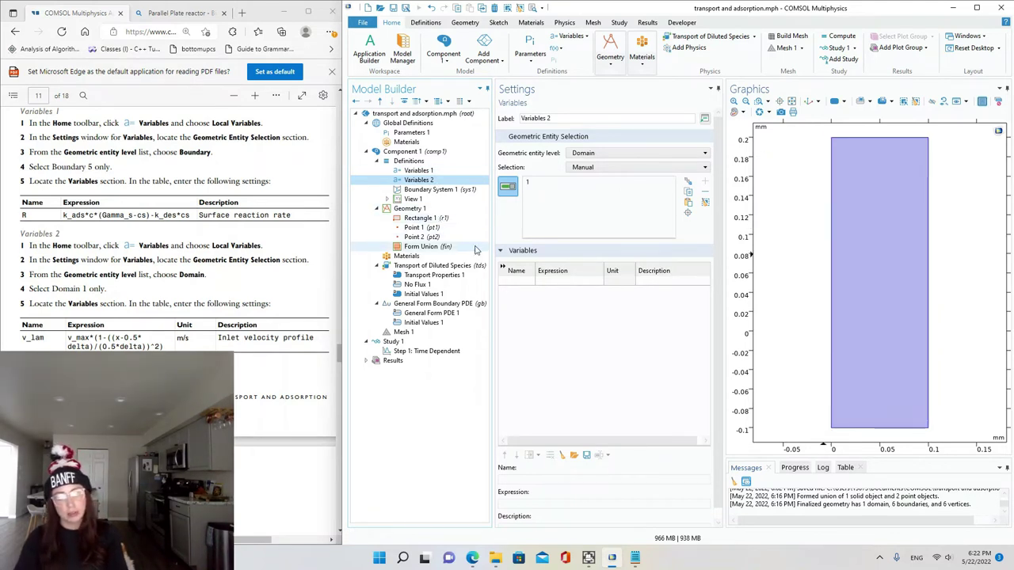
- Define the variable v_lam in Variables 2 with the expression v_max*(1-((x-0.5*delta)/(0.5*delta))^2)
{"action": "left_click", "coordinate": [516, 281]}
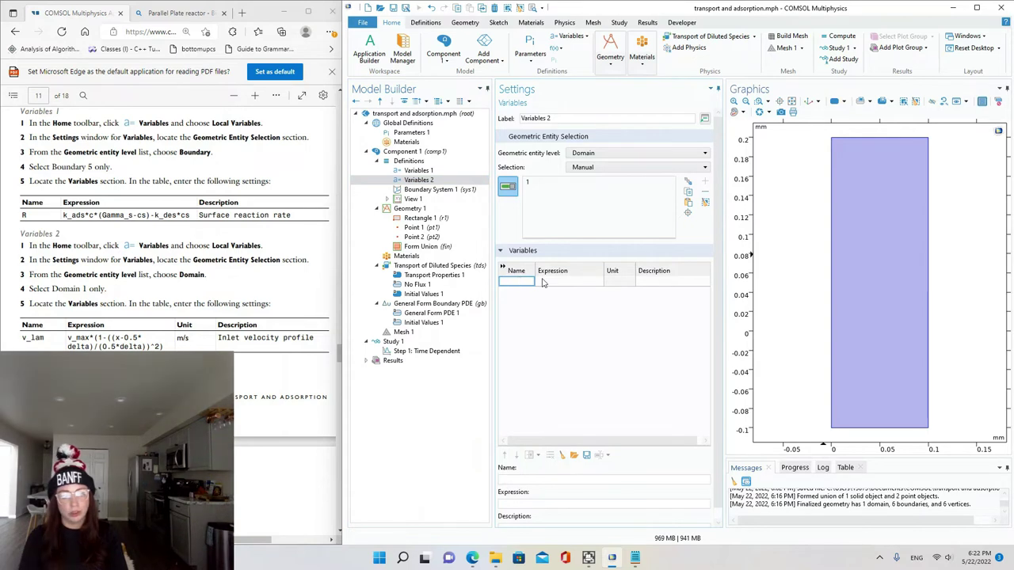
{"action": "type", "text": "v_lam"}
{"action": "left_click", "coordinate": [543, 280]}
{"action": "type", "text": "v"}
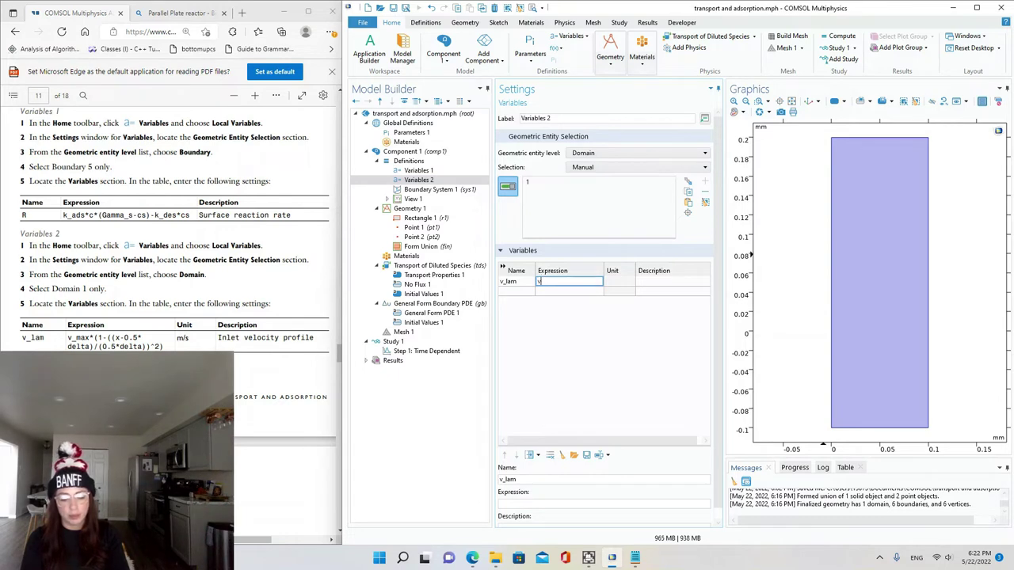
{"action": "type", "text": "_max("}
{"action": "type", "text": "*("}
{"action": "type", "text": "1-((x-"}
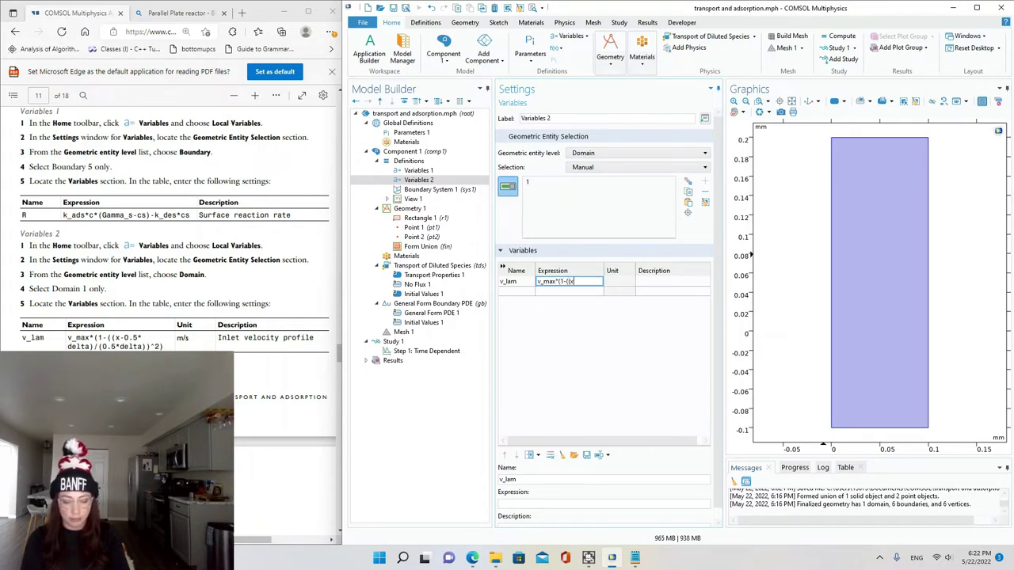
{"action": "type", "text": "0.5"}
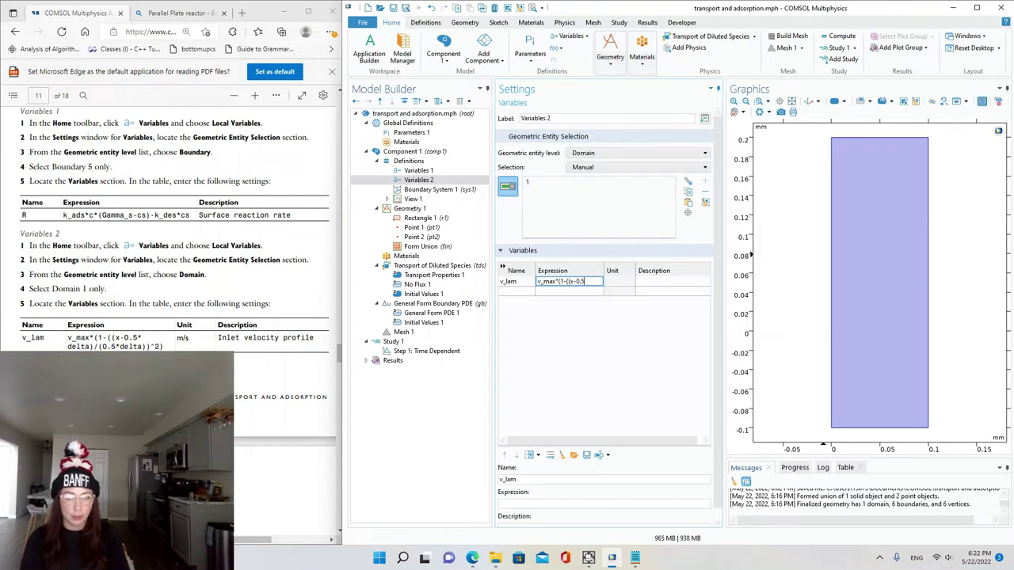
{"action": "type", "text": "*"}
{"action": "type", "text": "delt"}
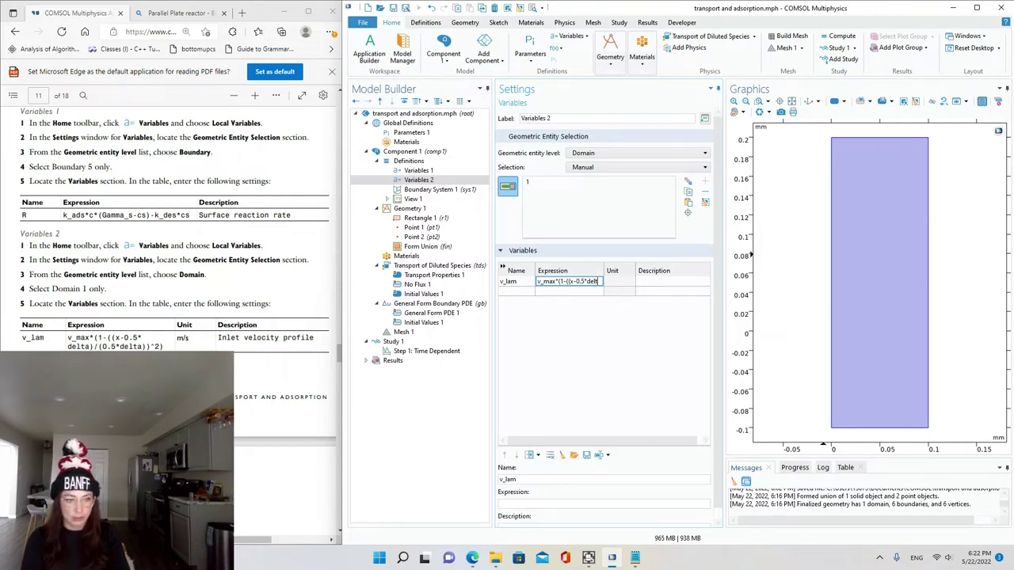
{"action": "type", "text": "a)/("}
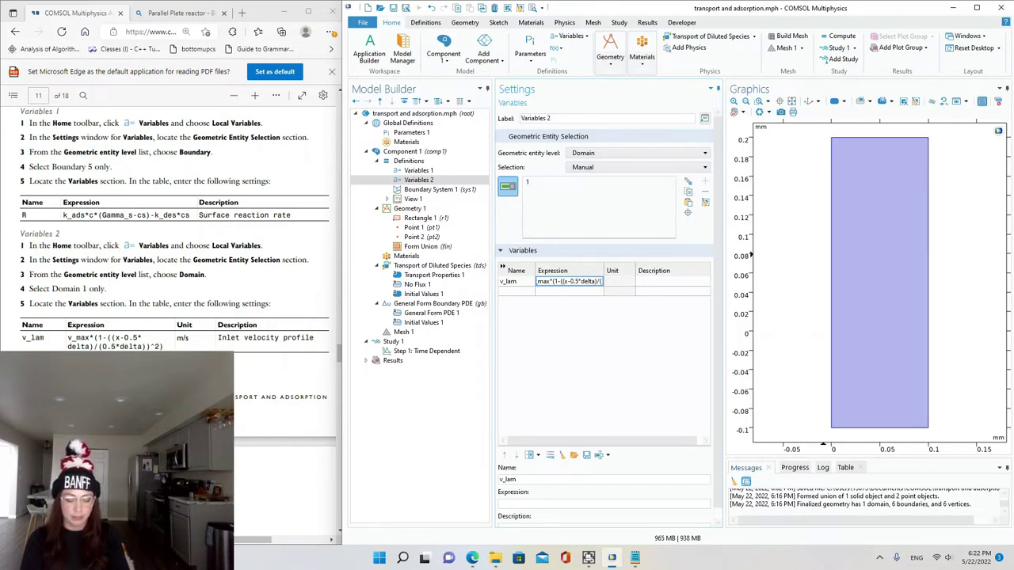
{"action": "type", "text": "0.5*delta))"}
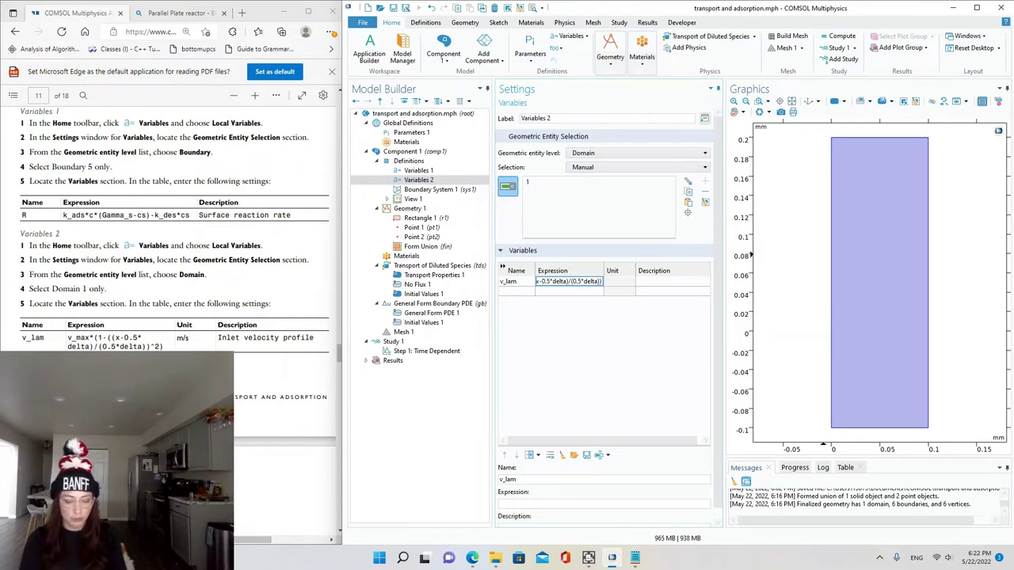
{"action": "type", "text": "^2)"}
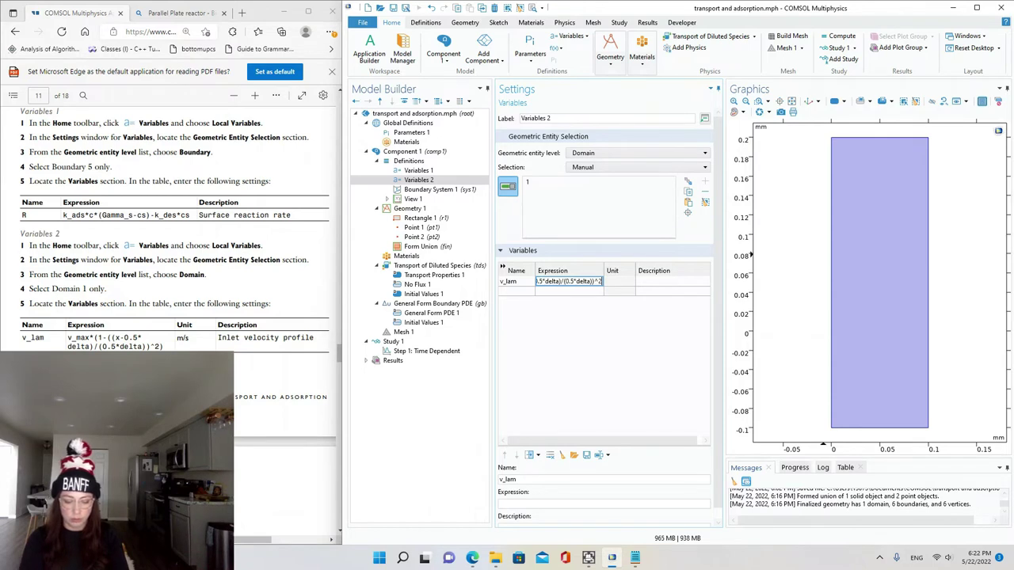
- Enter "inlet velocity profile" as the description of v_lam
{"action": "left_click", "coordinate": [664, 289]}
{"action": "type", "text": "Inlet v"}
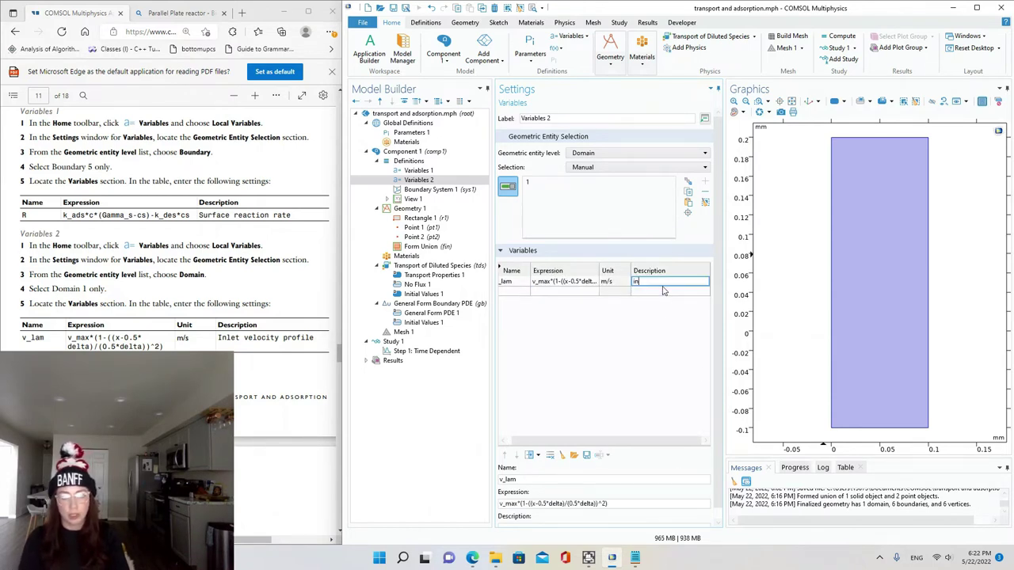
{"action": "key", "text": "BackSpace"}
{"action": "key", "text": "BackSpace"}
{"action": "key", "text": "BackSpace"}
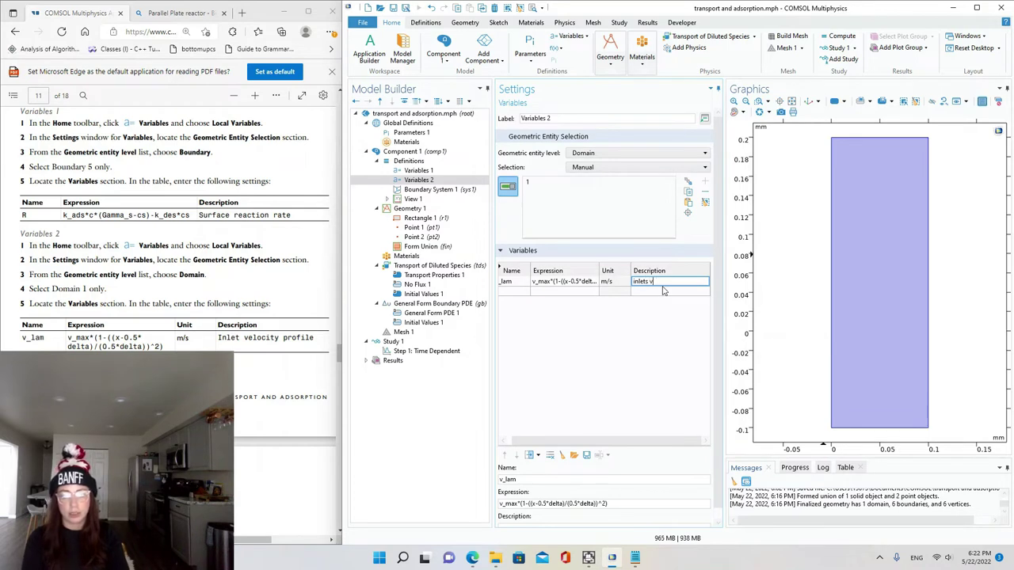
{"action": "type", "text": "veloc"}
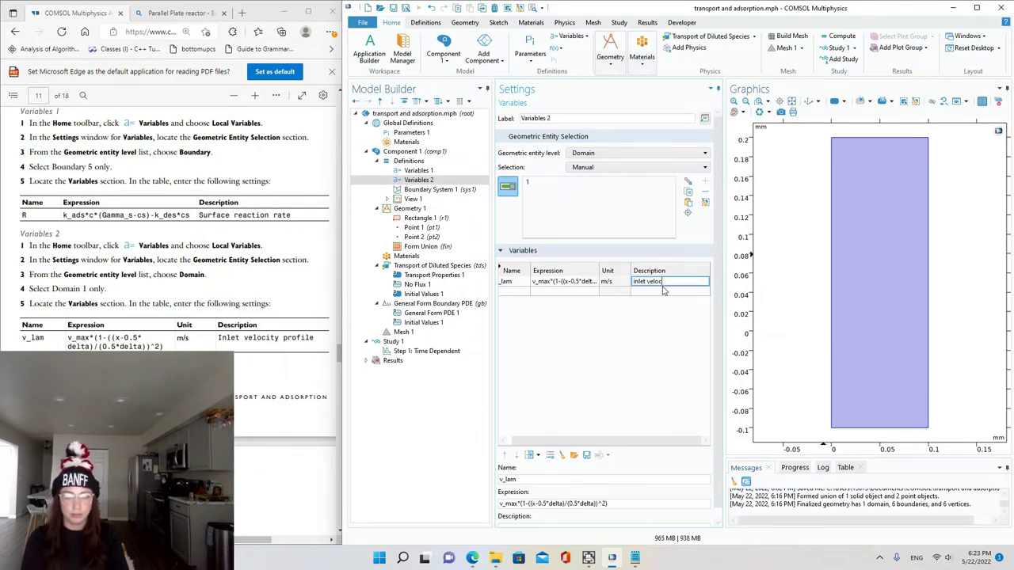
{"action": "type", "text": "ile"}
{"action": "key", "text": "Return"}
{"action": "left_click_drag", "start_coordinate": [598, 437], "coordinate": [590, 437]}
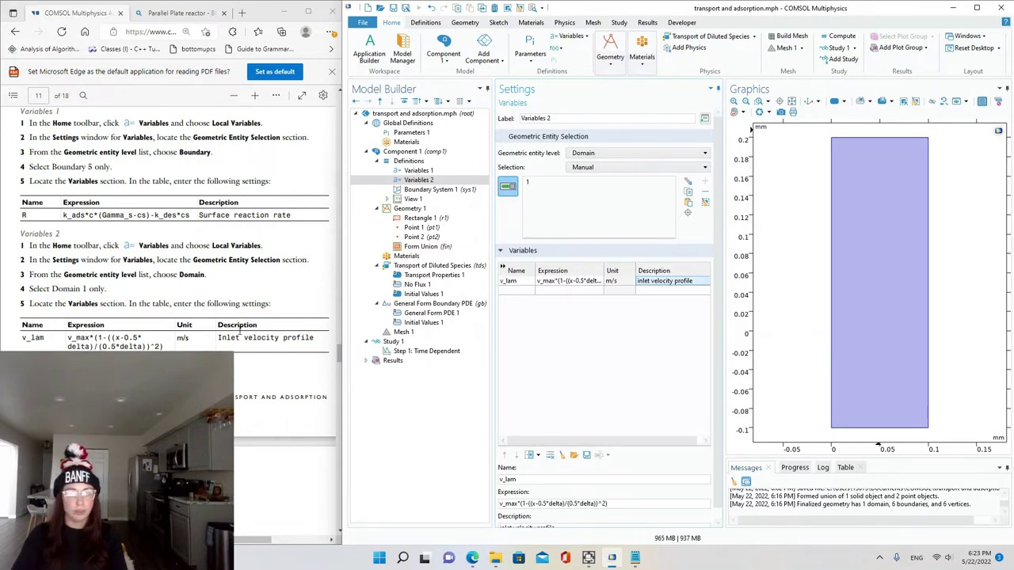
- Set the user-defined diffusion coefficient to D in Transport Properties 1 of Transport of Diluted Species, following the PDF instructions
{"action": "scroll", "coordinate": [147, 337], "scroll_direction": "down", "scroll_amount": 5}
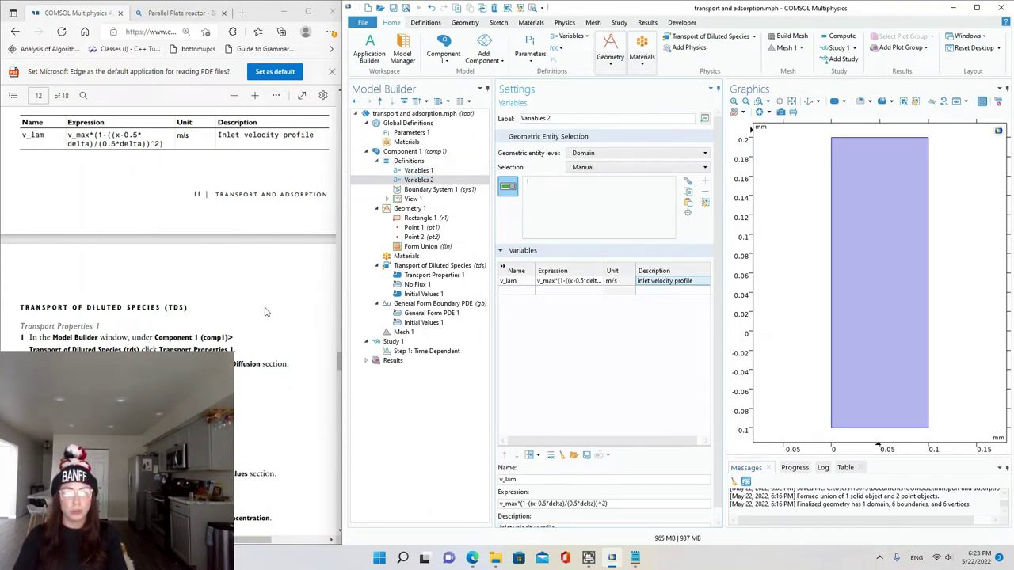
{"action": "scroll", "coordinate": [265, 312], "scroll_direction": "down", "scroll_amount": 3}
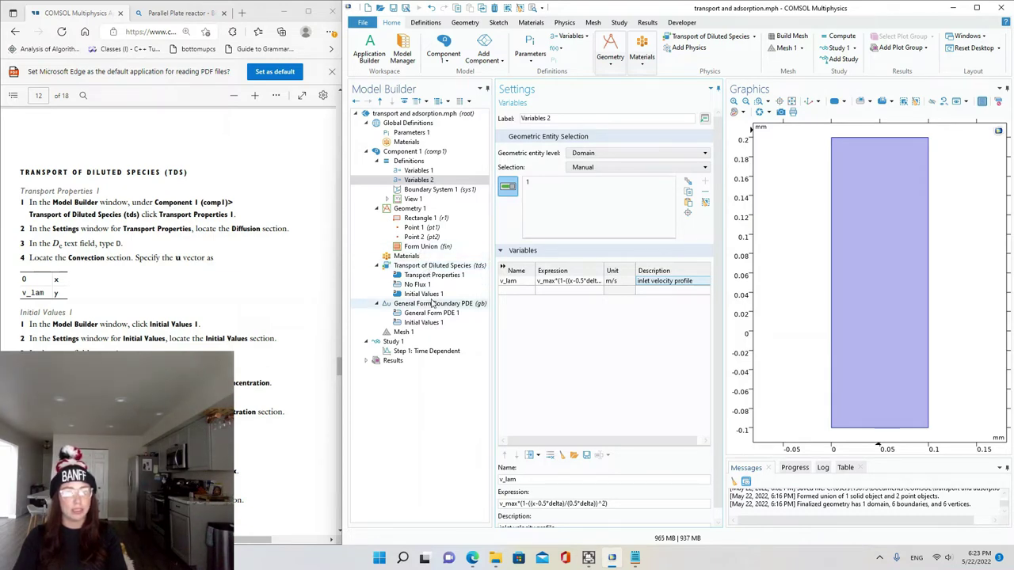
{"action": "left_click", "coordinate": [436, 265]}
{"action": "left_click", "coordinate": [435, 275]}
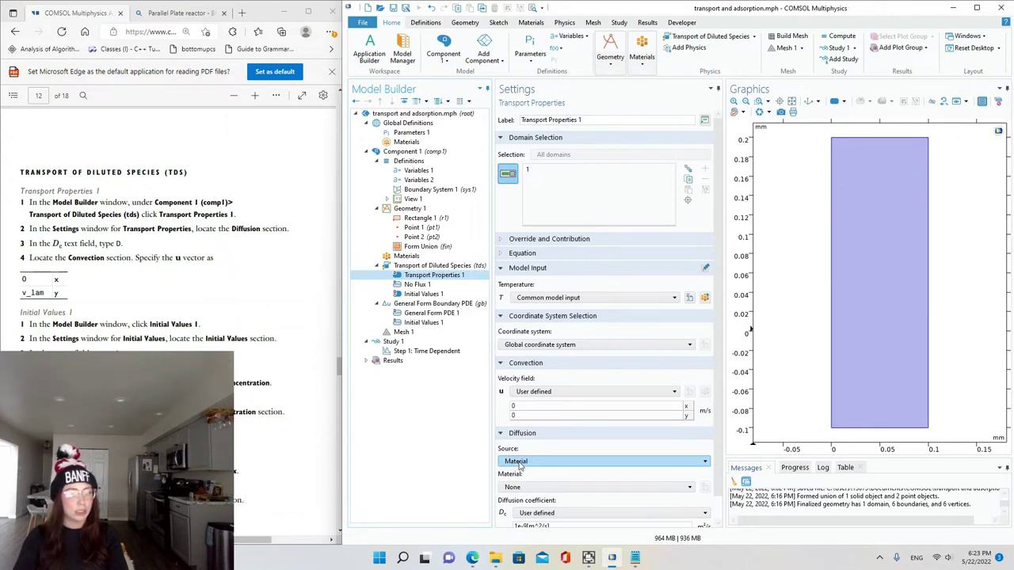
{"action": "scroll", "coordinate": [530, 475], "scroll_direction": "down", "scroll_amount": 1}
{"action": "left_click_drag", "start_coordinate": [570, 502], "coordinate": [513, 502]}
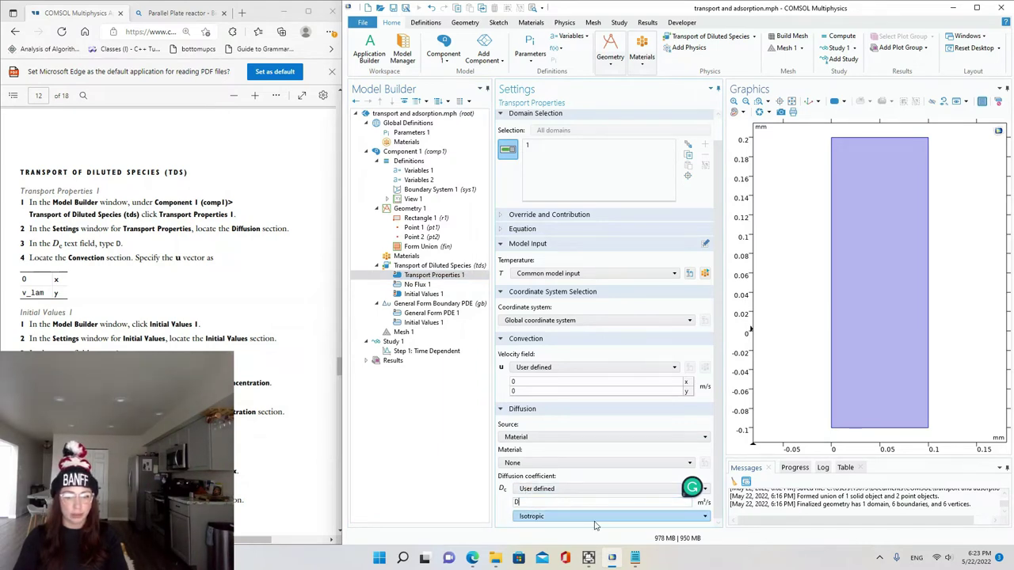
{"action": "type", "text": "D"}
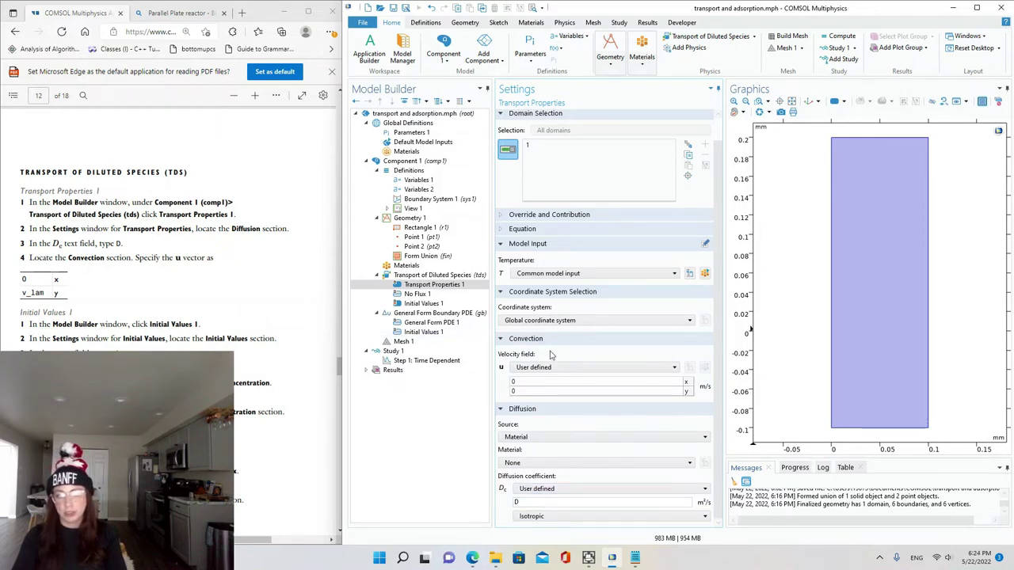
- Set the y-component of the convection velocity field to v_lam in Transport Properties 1 and review that variable in Variables 2
{"action": "left_click", "coordinate": [520, 383]}
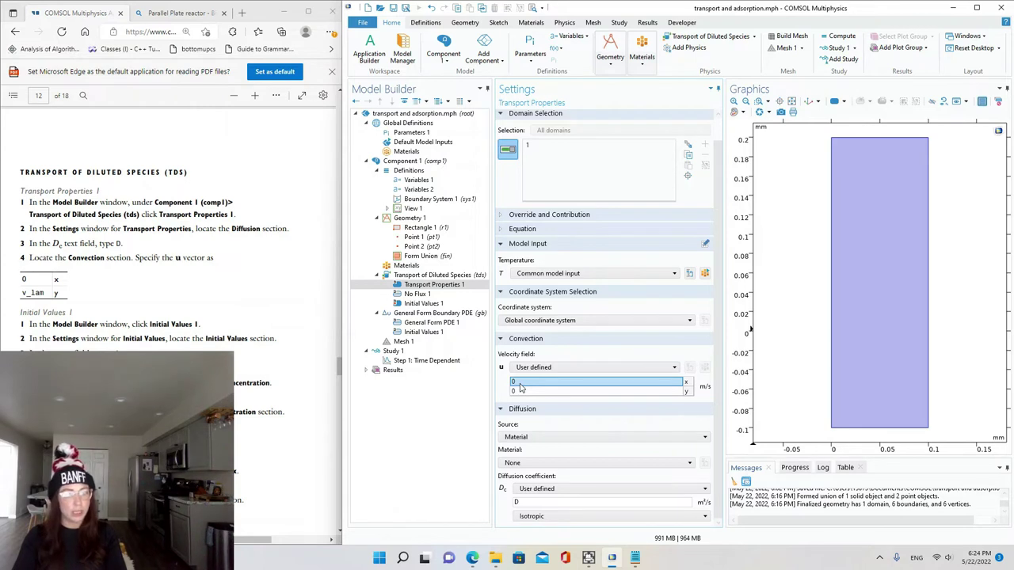
{"action": "left_click", "coordinate": [521, 383]}
{"action": "left_click", "coordinate": [520, 393]}
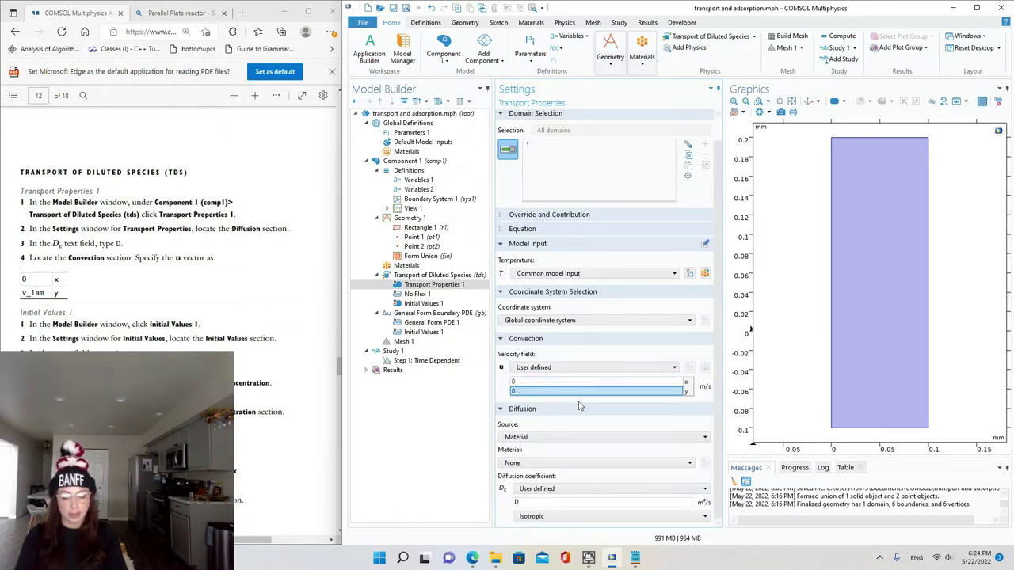
{"action": "type", "text": "v_"}
{"action": "key", "text": "BackSpace"}
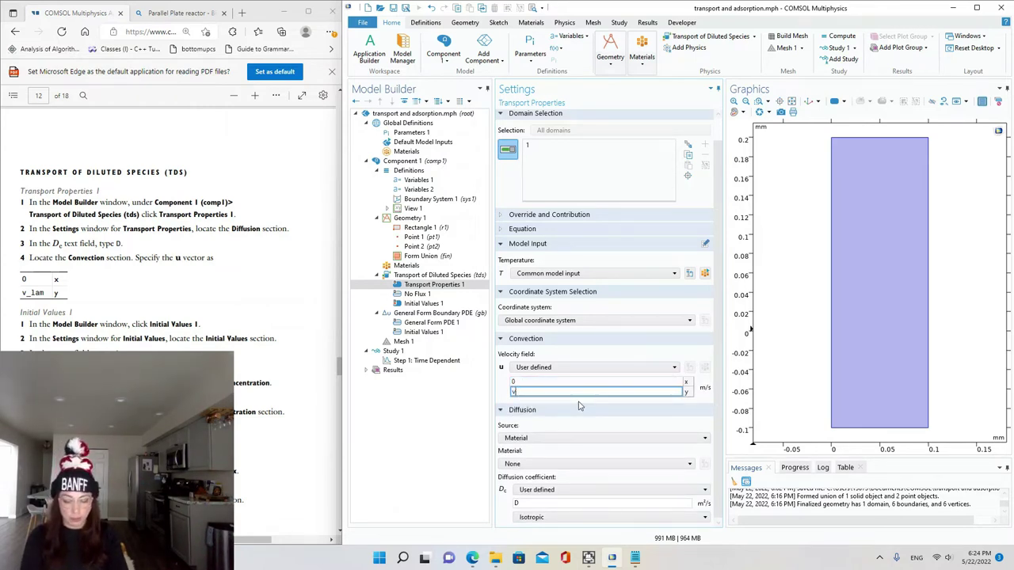
{"action": "type", "text": "_lam"}
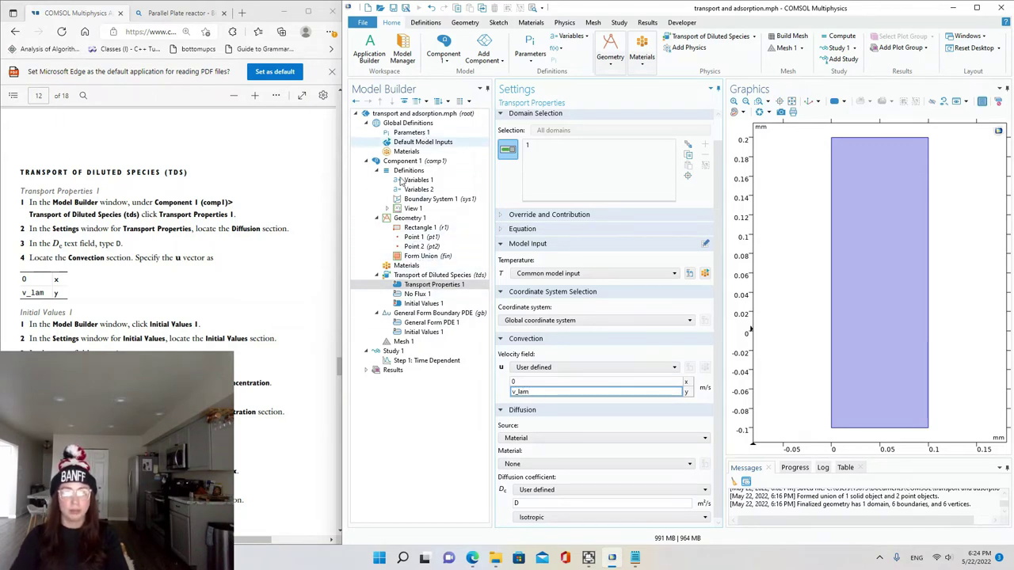
{"action": "left_click", "coordinate": [416, 190]}
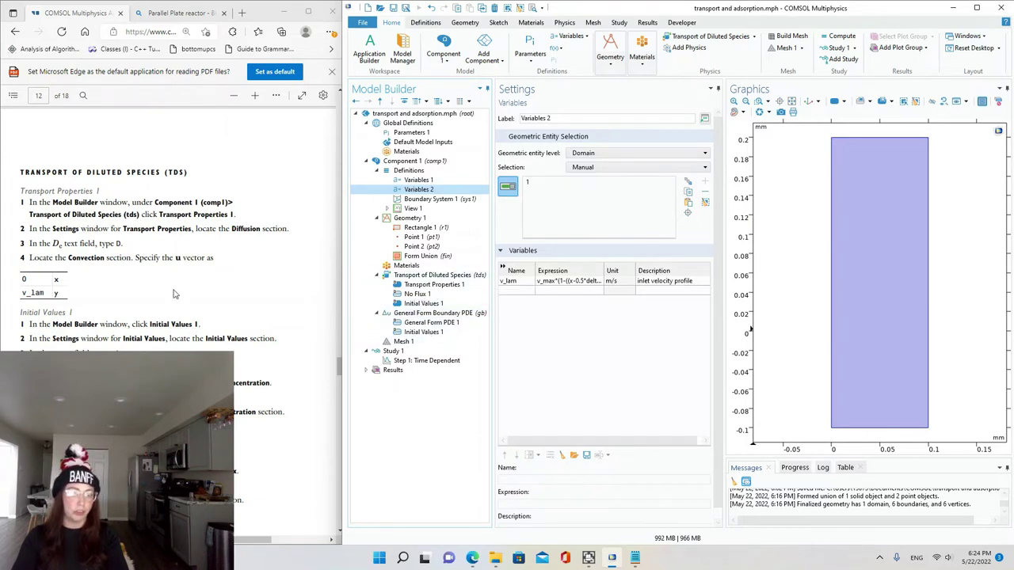
{"action": "left_click", "coordinate": [137, 302]}
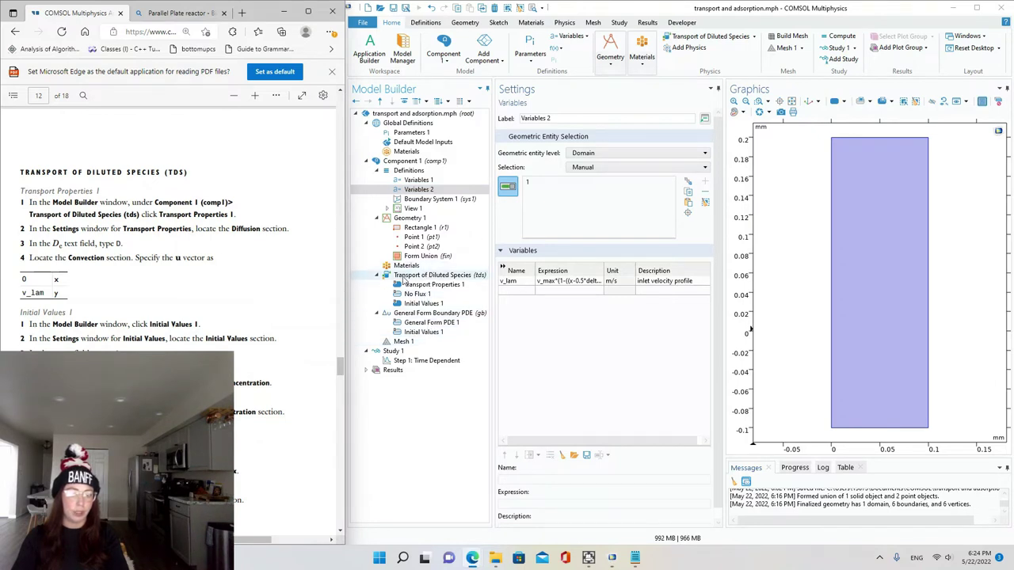
- Set the initial concentration c to c0 in Initial Values 1 of Transport of Diluted Species
{"action": "left_click", "coordinate": [434, 274]}
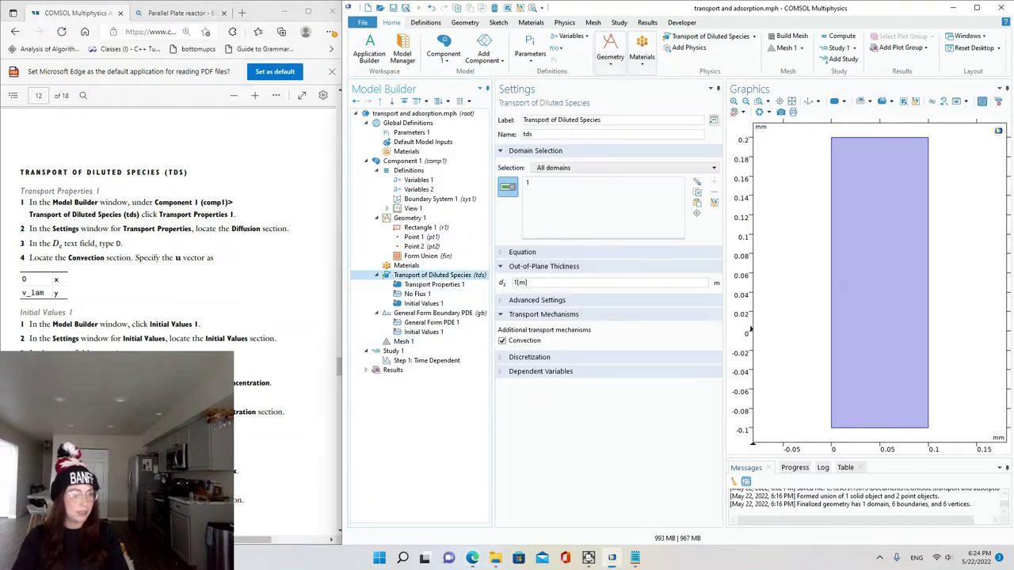
{"action": "key", "text": "alt+Tab"}
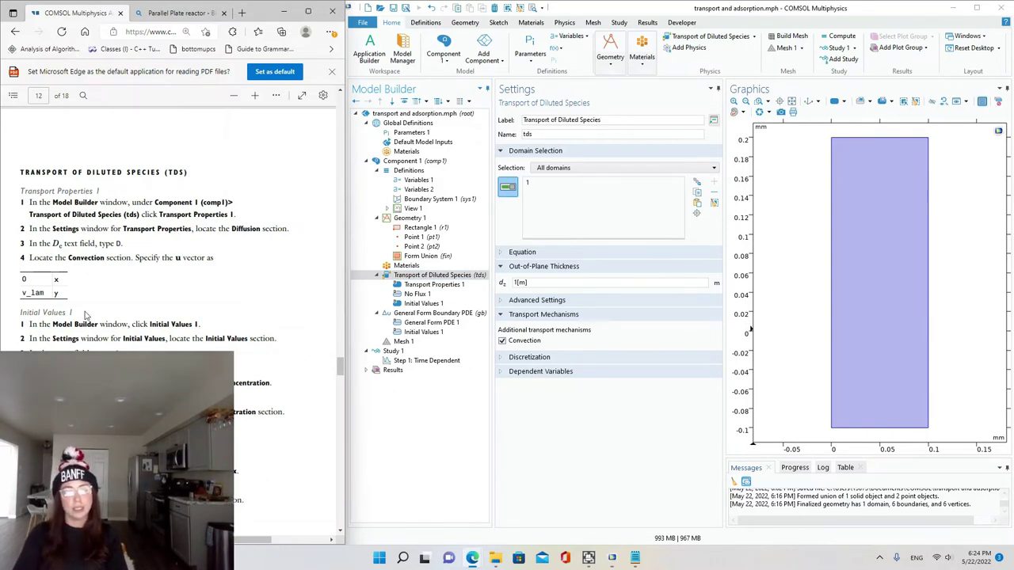
{"action": "left_click", "coordinate": [444, 304]}
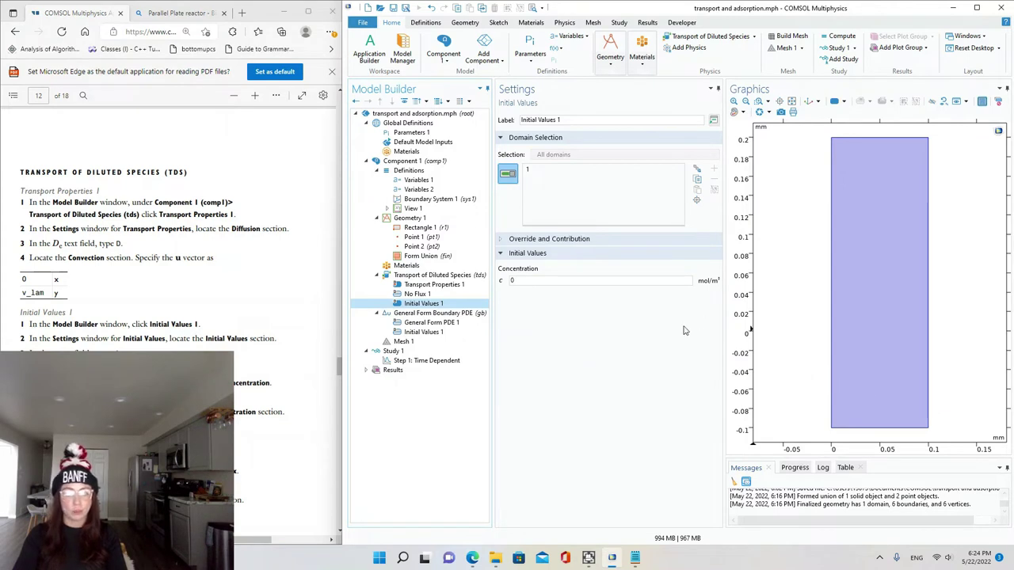
{"action": "left_click", "coordinate": [546, 280]}
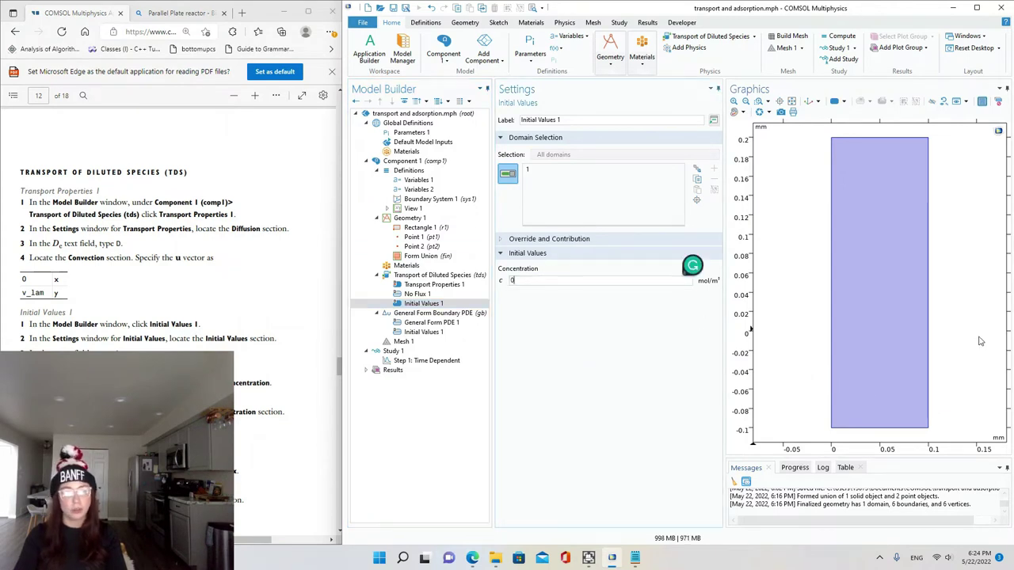
{"action": "key", "text": "BackSpace"}
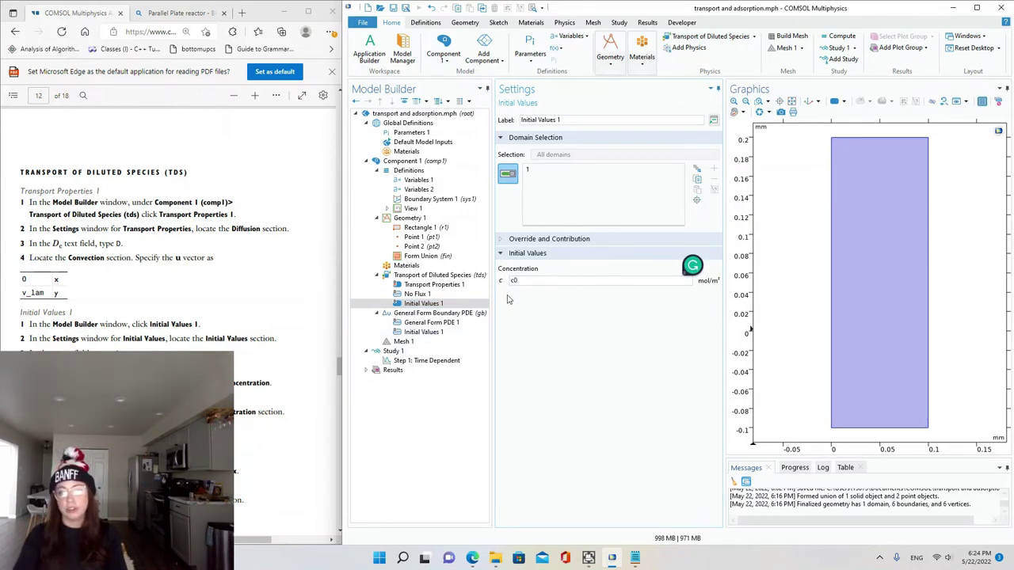
{"action": "left_click", "coordinate": [525, 279]}
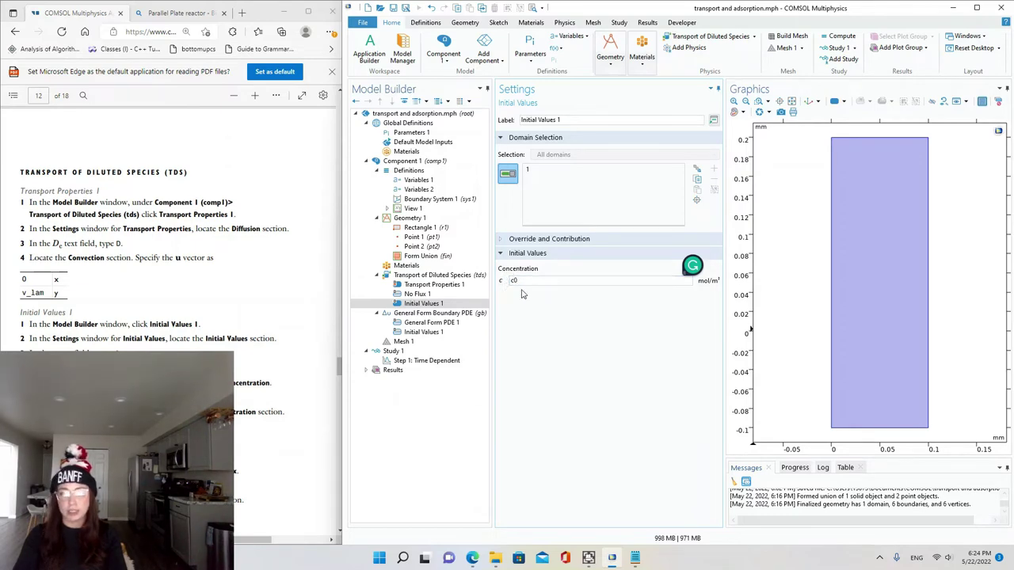
- Add a Concentration boundary condition on boundary 2, enable Species c and set its concentration to c0, following the PDF
{"action": "scroll", "coordinate": [220, 280], "scroll_direction": "down", "scroll_amount": 3}
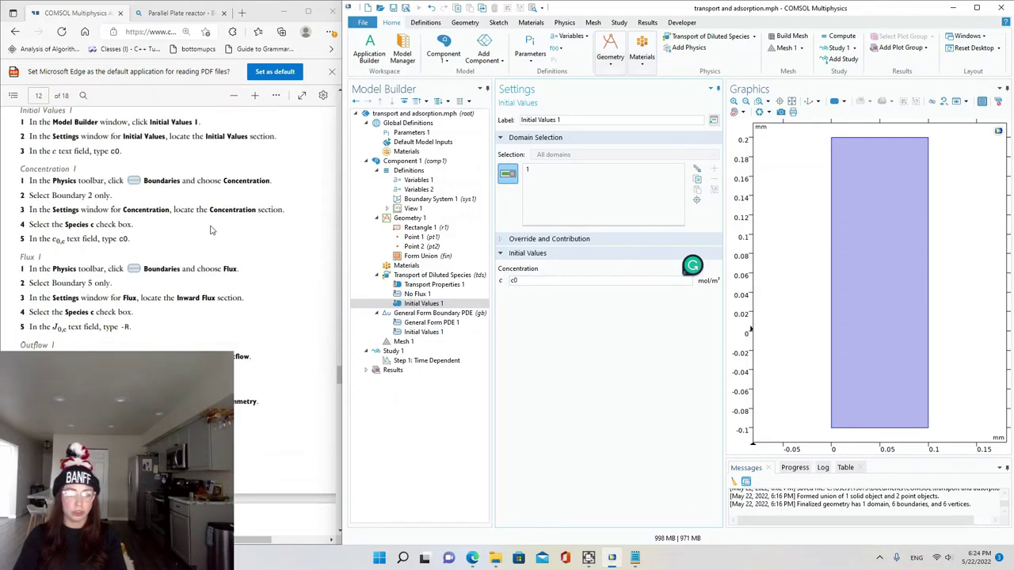
{"action": "left_click", "coordinate": [248, 247]}
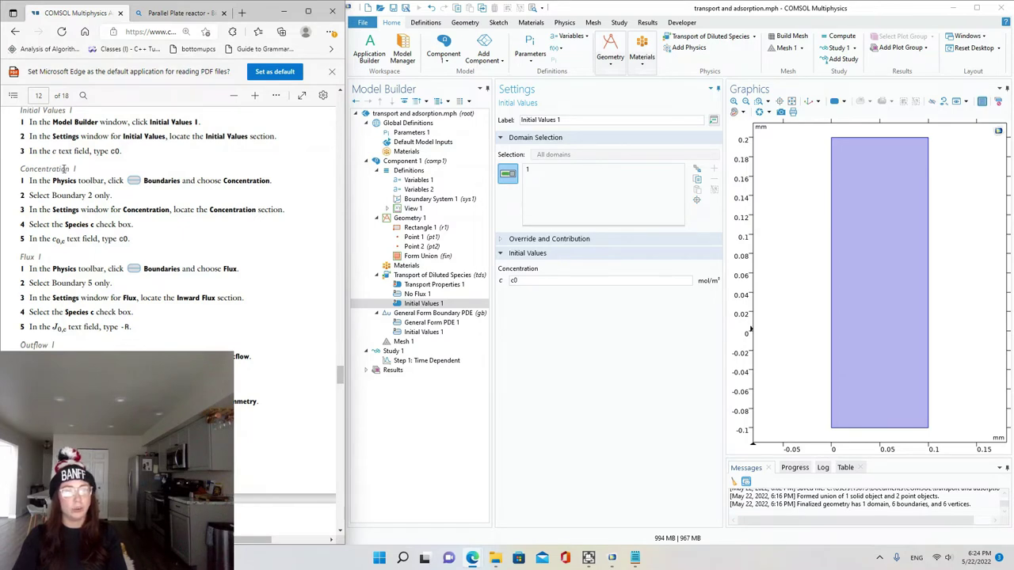
{"action": "left_click", "coordinate": [564, 22]}
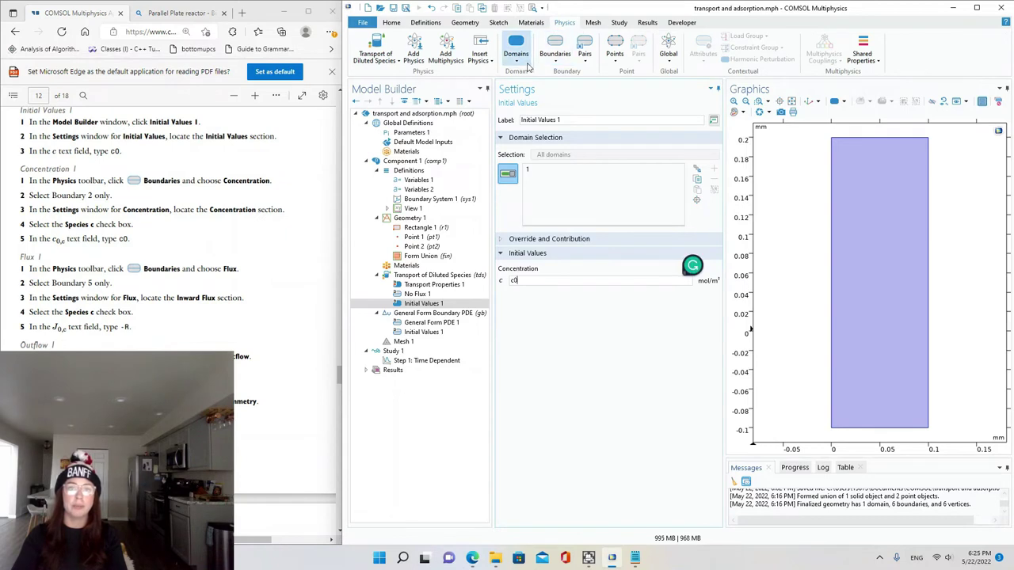
{"action": "left_click", "coordinate": [585, 49]}
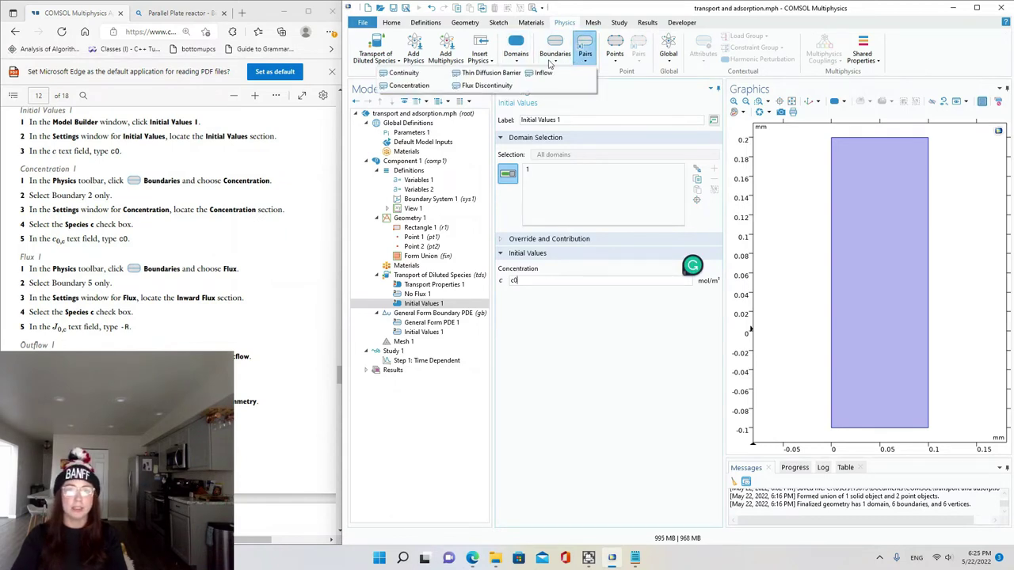
{"action": "left_click", "coordinate": [556, 62]}
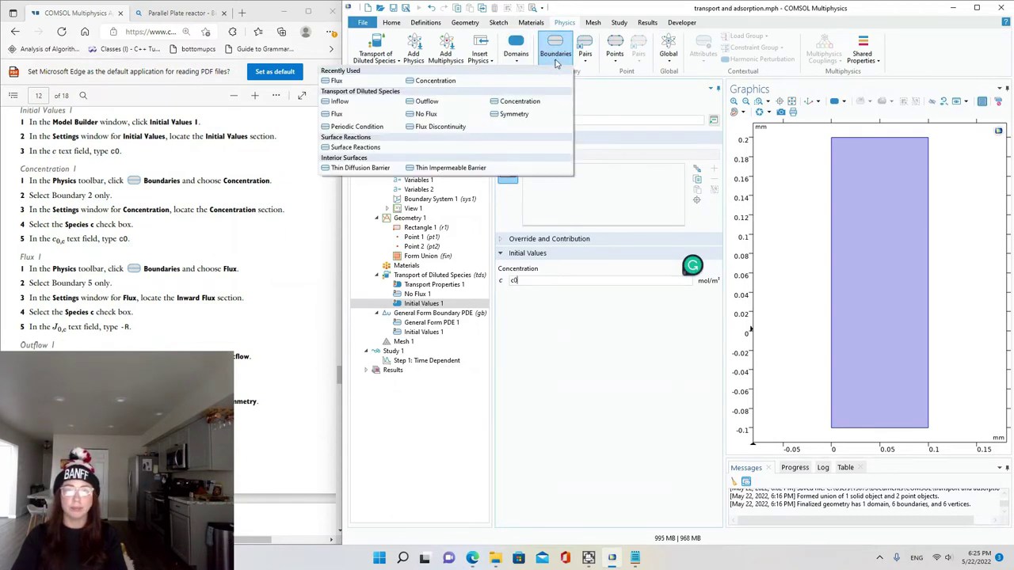
{"action": "left_click", "coordinate": [450, 80]}
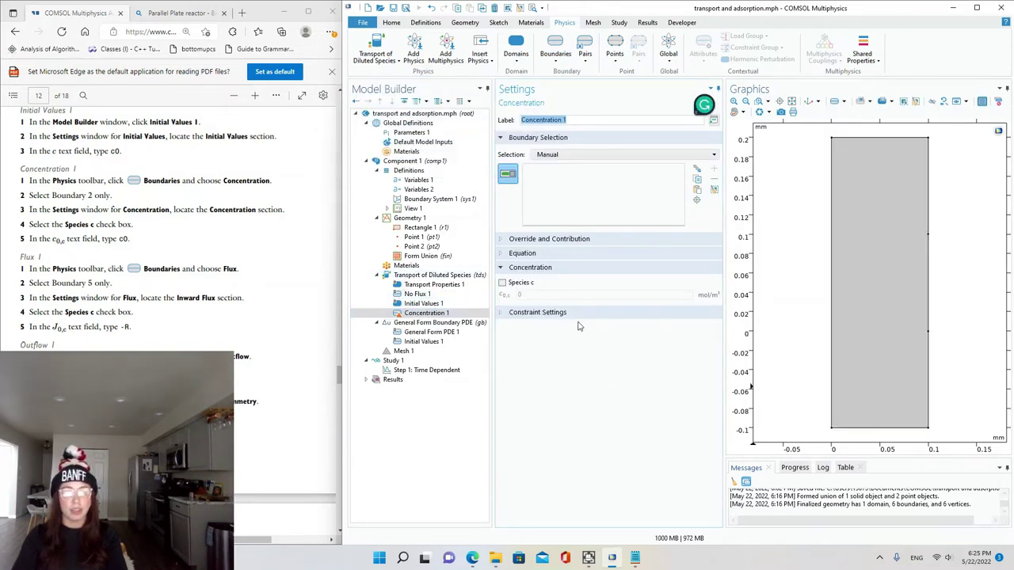
{"action": "left_click", "coordinate": [894, 431]}
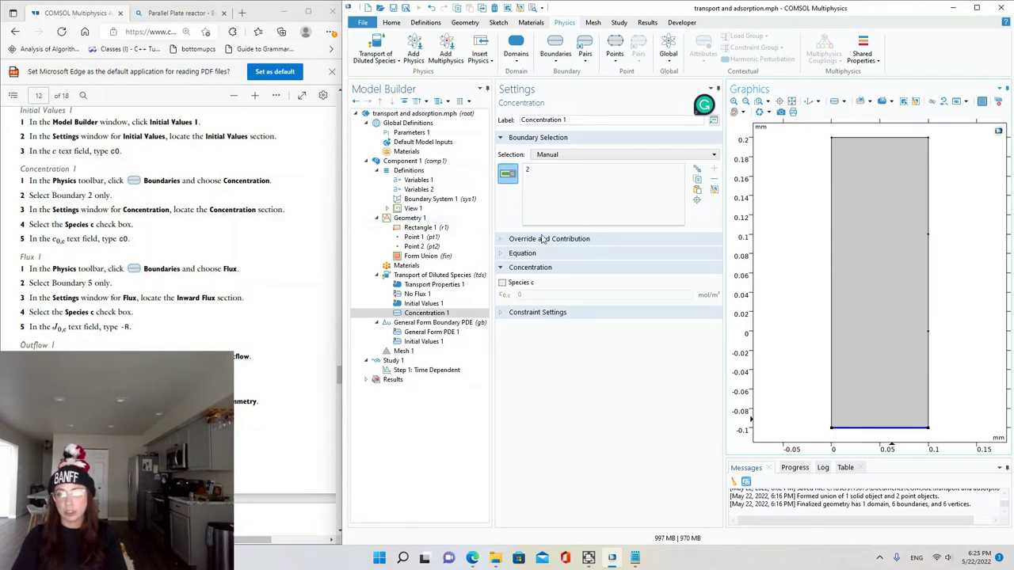
{"action": "left_click", "coordinate": [502, 284]}
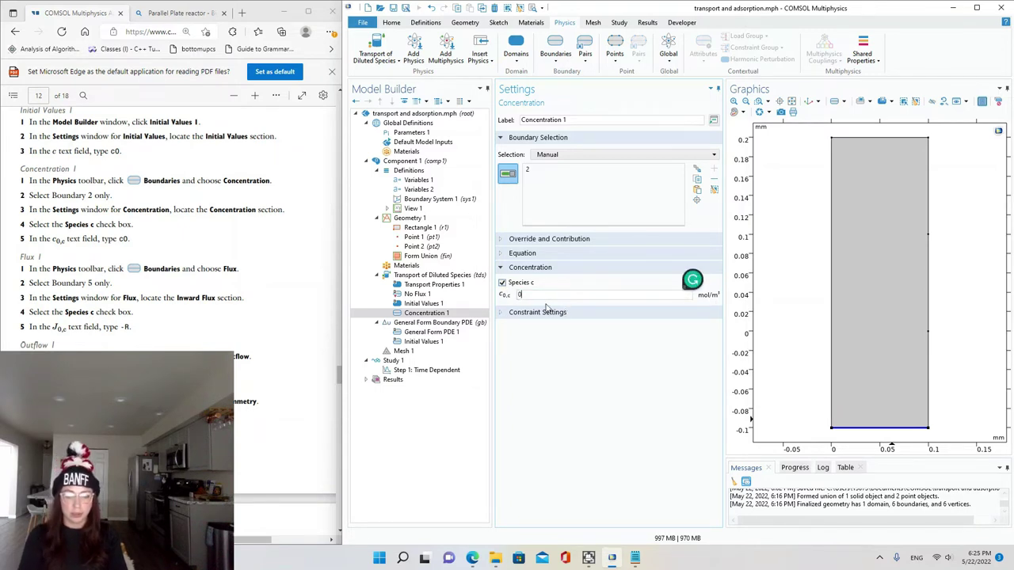
{"action": "type", "text": "c0"}
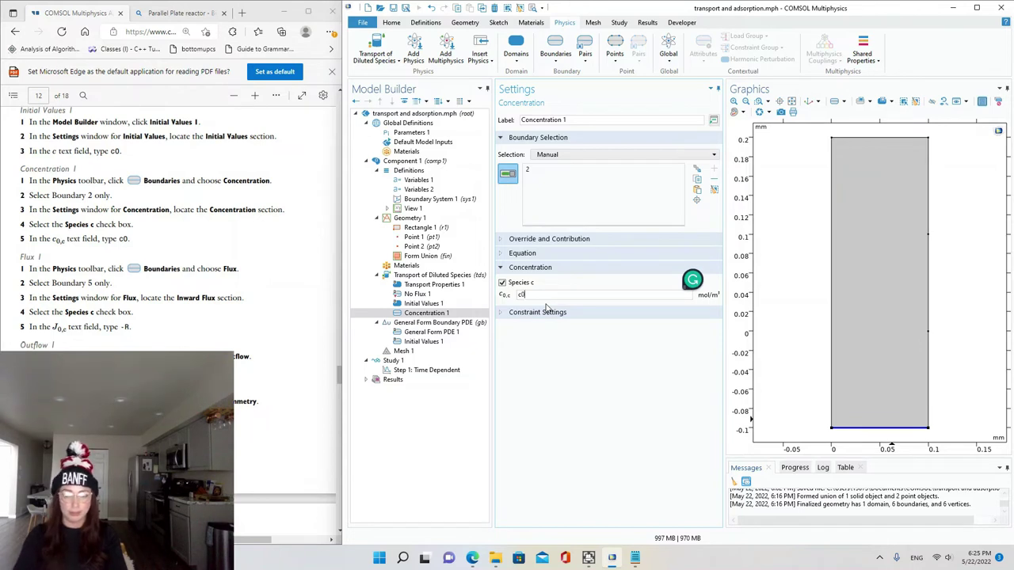
- Add a Flux boundary condition to Transport of Diluted Species and assign it to boundary 5, as the PDF instructs
{"action": "left_click", "coordinate": [295, 248]}
{"action": "scroll", "coordinate": [295, 248], "scroll_direction": "down", "scroll_amount": 1}
{"action": "scroll", "coordinate": [296, 247], "scroll_direction": "down", "scroll_amount": 3}
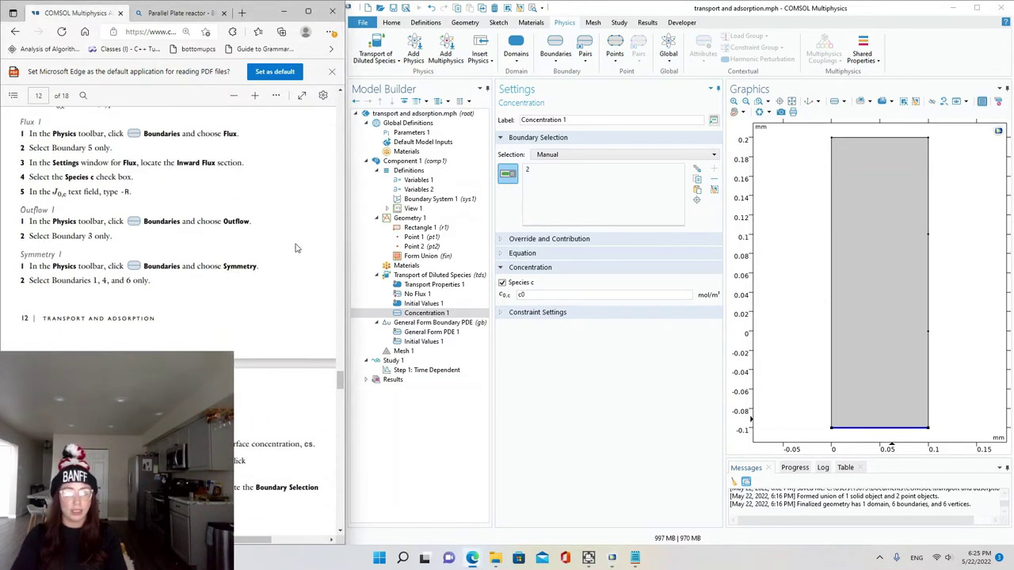
{"action": "left_click", "coordinate": [556, 55]}
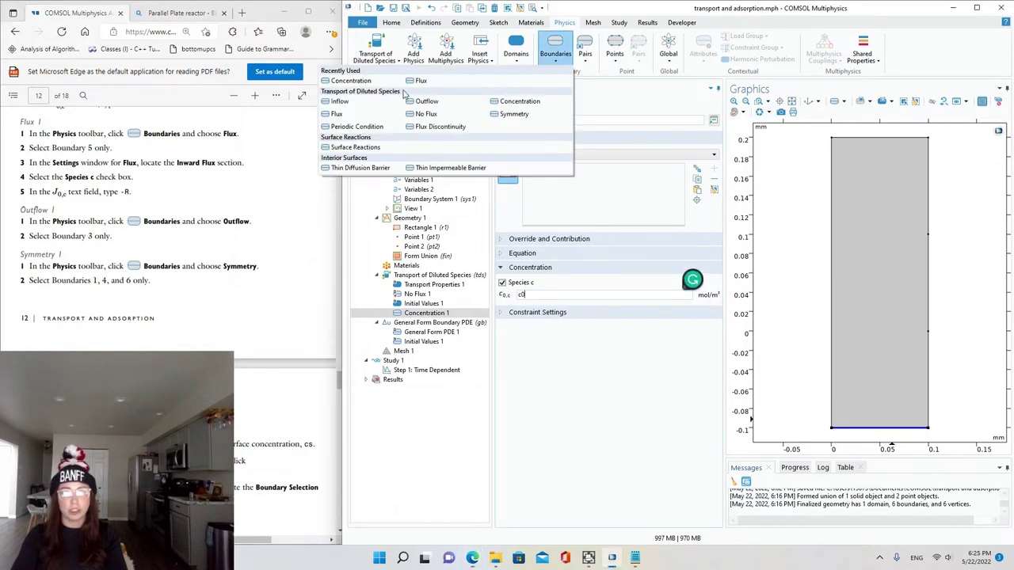
{"action": "left_click", "coordinate": [428, 83]}
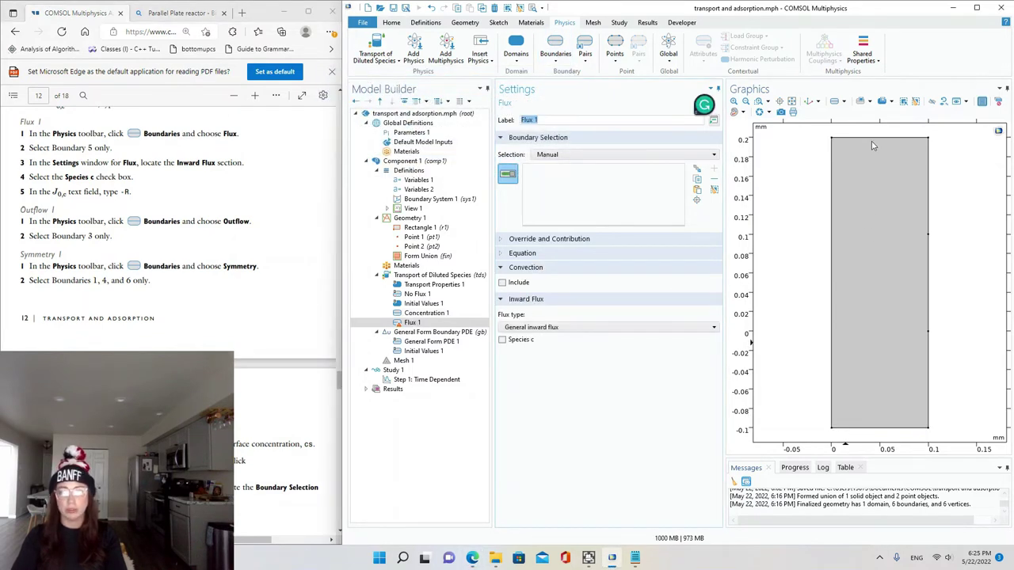
{"action": "left_click", "coordinate": [929, 271]}
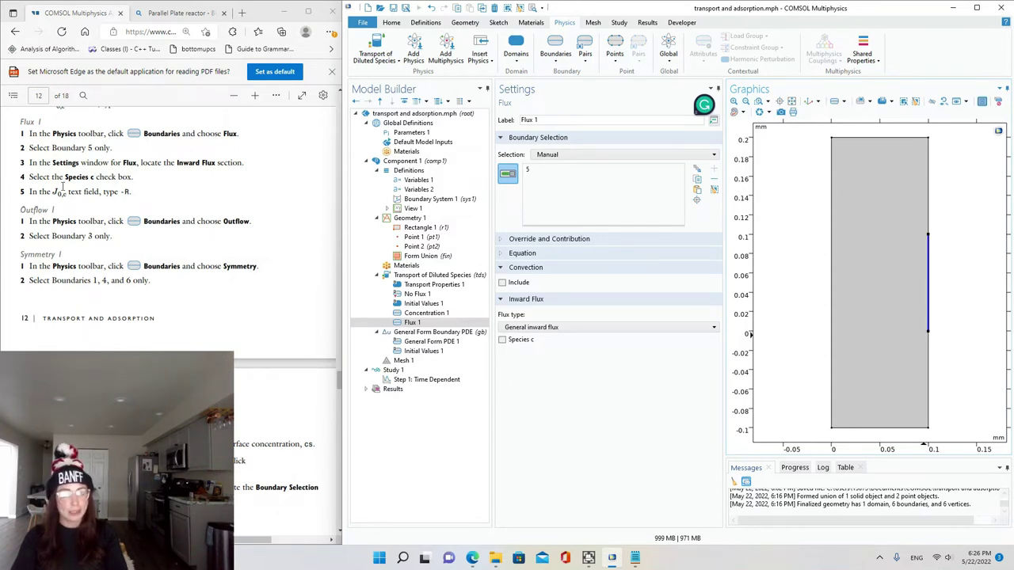
- Enable Species c in the inward flux settings of Flux 1 and set its flux J0,c to -R
{"action": "left_click", "coordinate": [502, 339]}
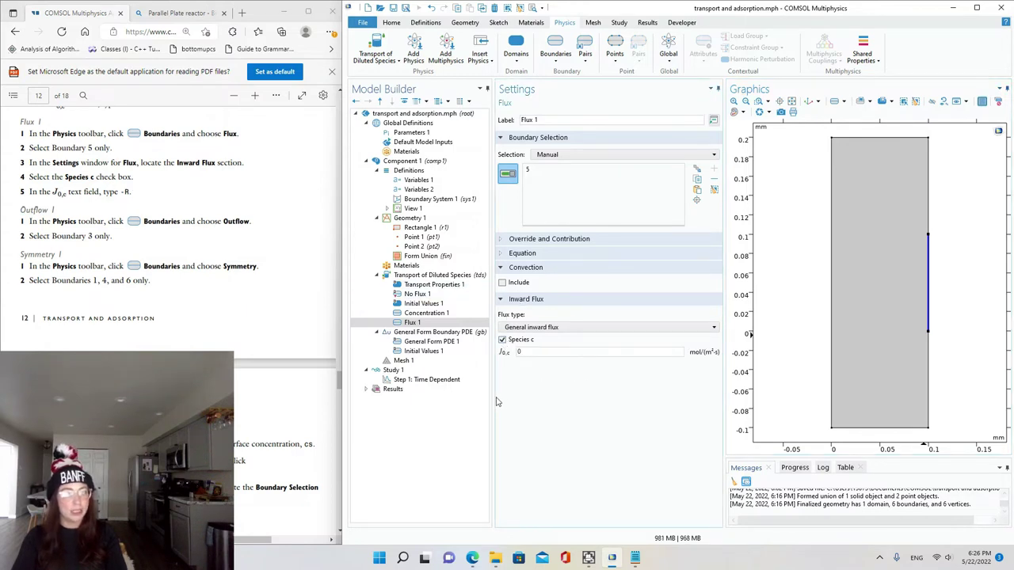
{"action": "left_click", "coordinate": [559, 353]}
{"action": "key", "text": "BackSpace"}
{"action": "type", "text": "-R"}
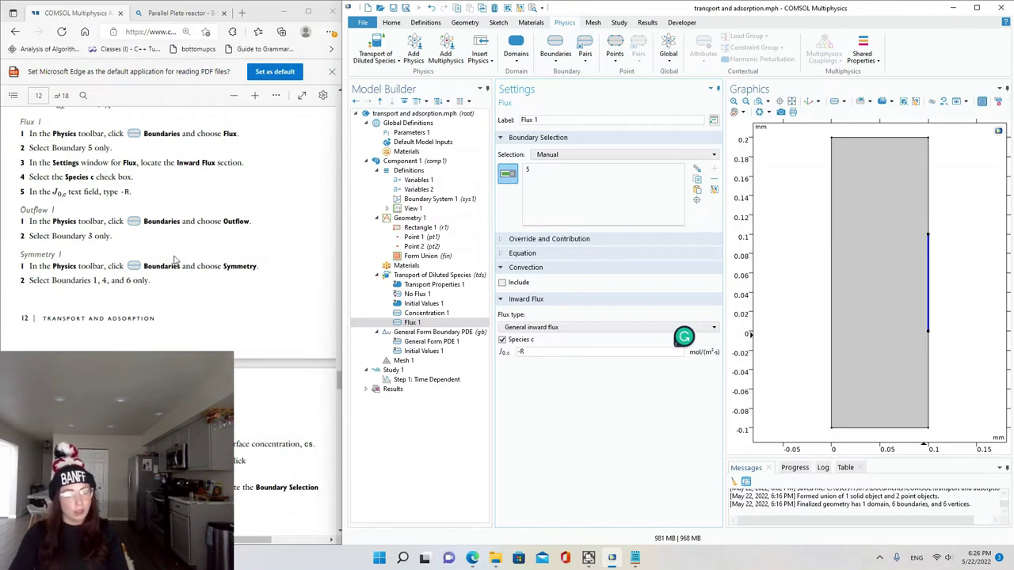
{"action": "left_click", "coordinate": [527, 351]}
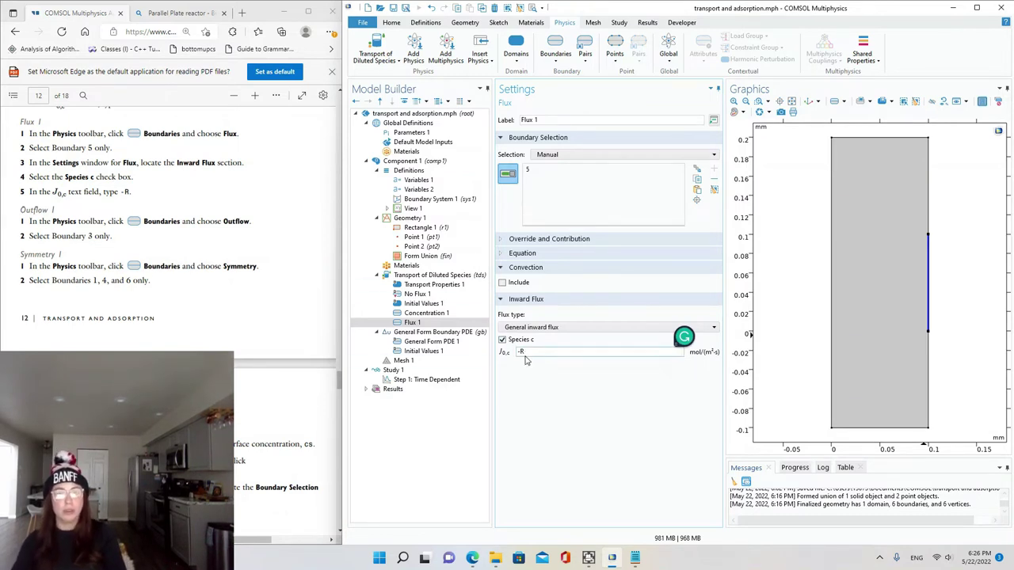
- Compare the boundary condition equations in the PDF with the surface reaction rate expression R in Variables 1
{"action": "scroll", "coordinate": [248, 322], "scroll_direction": "up", "scroll_amount": 1}
{"action": "scroll", "coordinate": [248, 322], "scroll_direction": "up", "scroll_amount": 15}
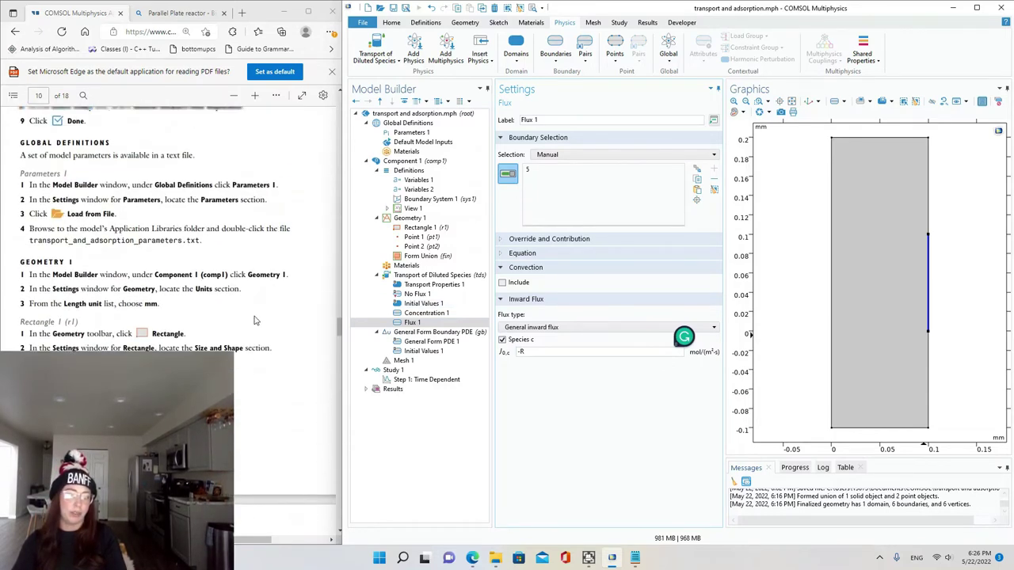
{"action": "scroll", "coordinate": [254, 319], "scroll_direction": "up", "scroll_amount": 15}
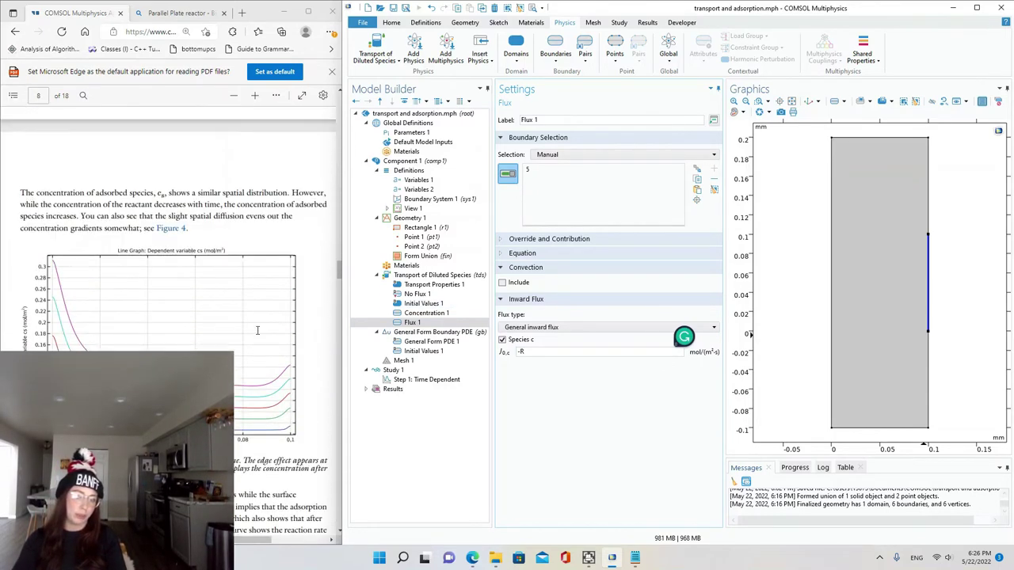
{"action": "scroll", "coordinate": [258, 330], "scroll_direction": "up", "scroll_amount": 15}
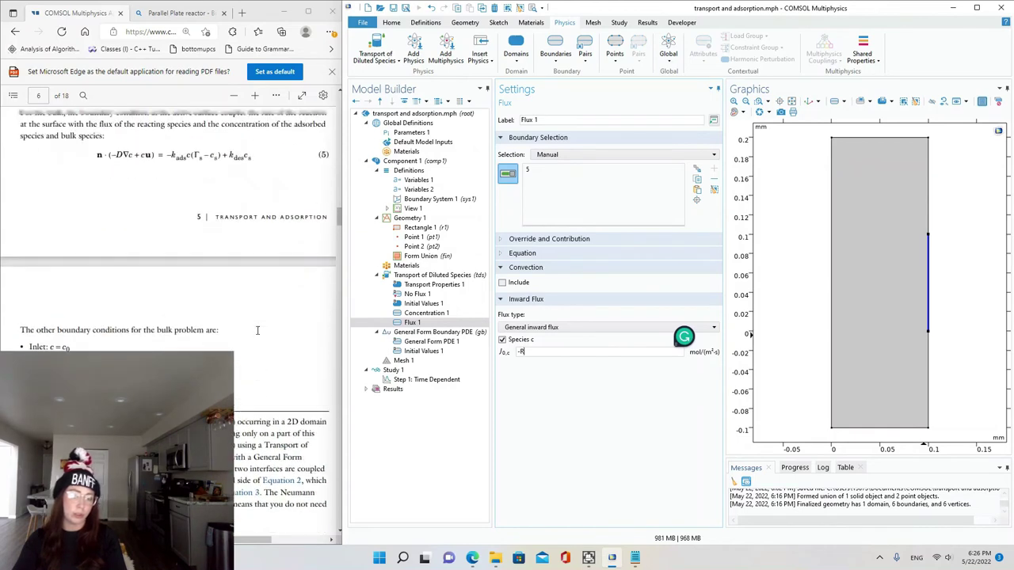
{"action": "scroll", "coordinate": [257, 330], "scroll_direction": "up", "scroll_amount": 1}
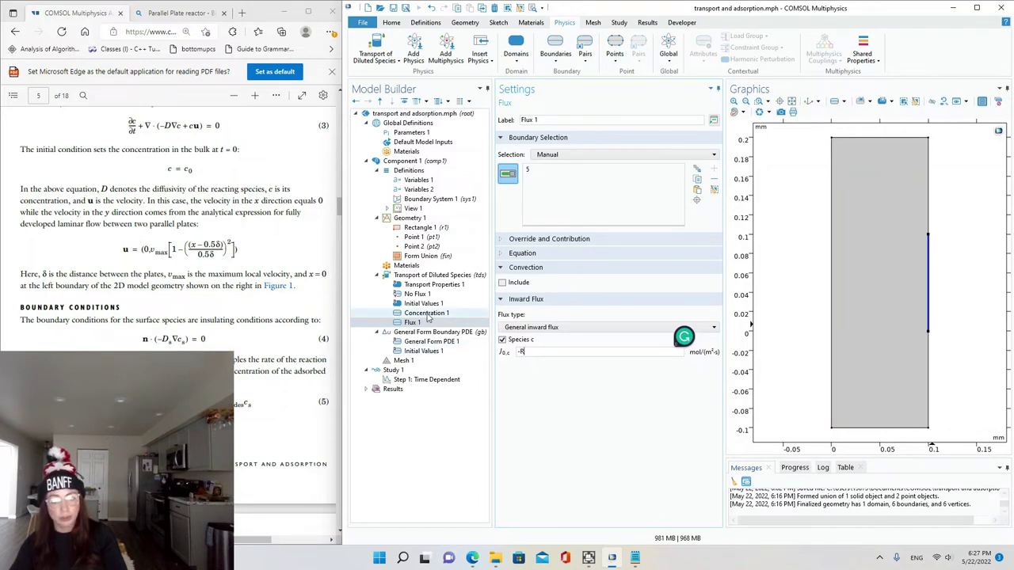
{"action": "left_click", "coordinate": [415, 180]}
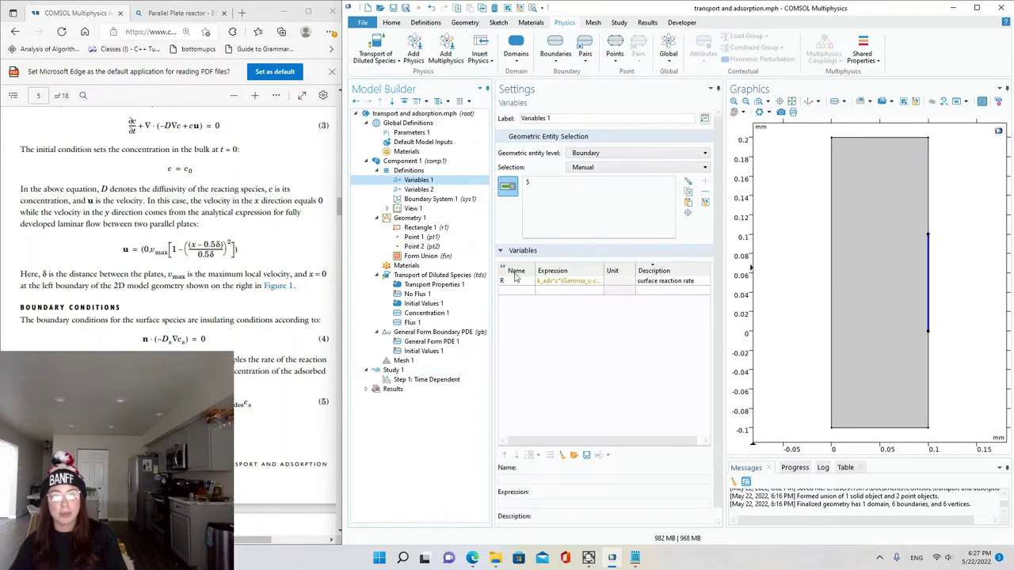
{"action": "left_click", "coordinate": [585, 284]}
{"action": "left_click", "coordinate": [590, 281]}
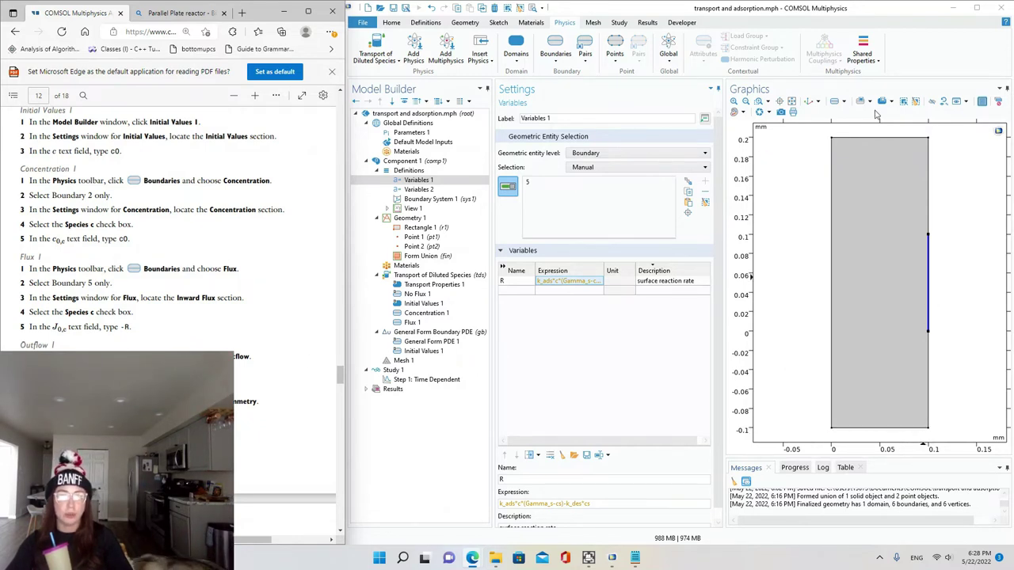
{"action": "scroll", "coordinate": [202, 304], "scroll_direction": "down", "scroll_amount": 3}
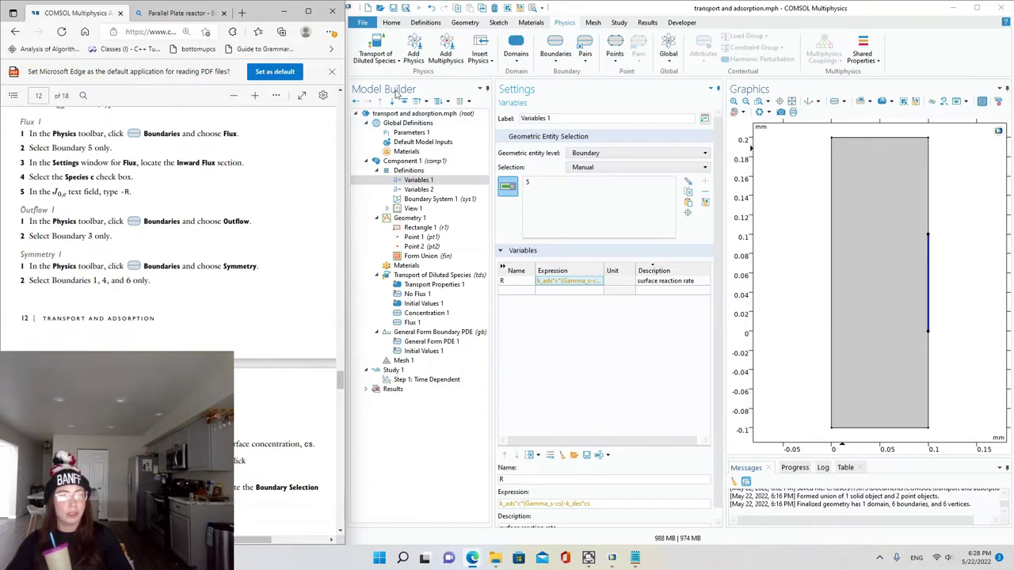
- Add an Outflow boundary condition to Transport of Diluted Species and assign it to boundary 3
{"action": "left_click", "coordinate": [566, 48]}
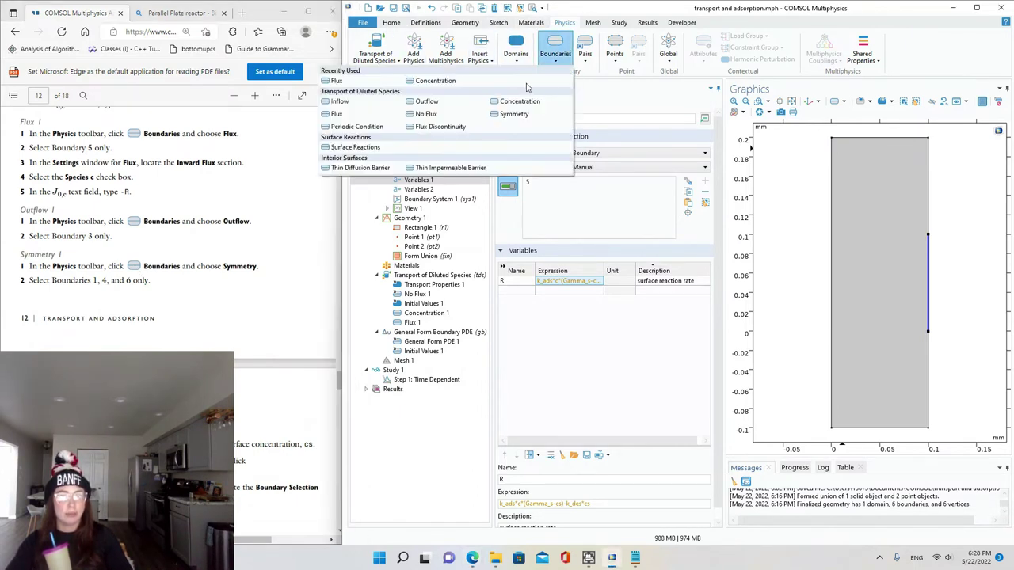
{"action": "left_click", "coordinate": [439, 103]}
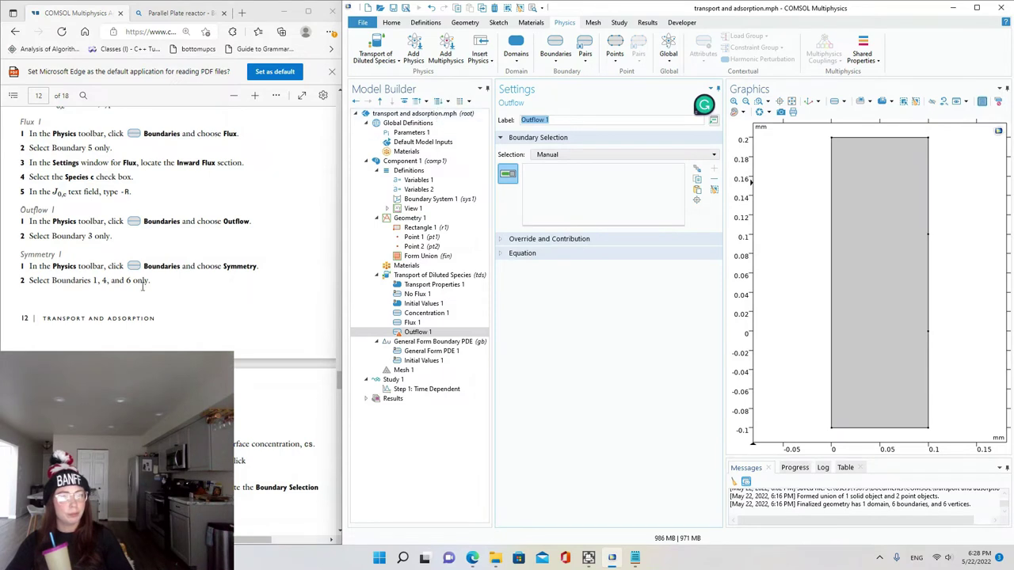
{"action": "left_click", "coordinate": [915, 138]}
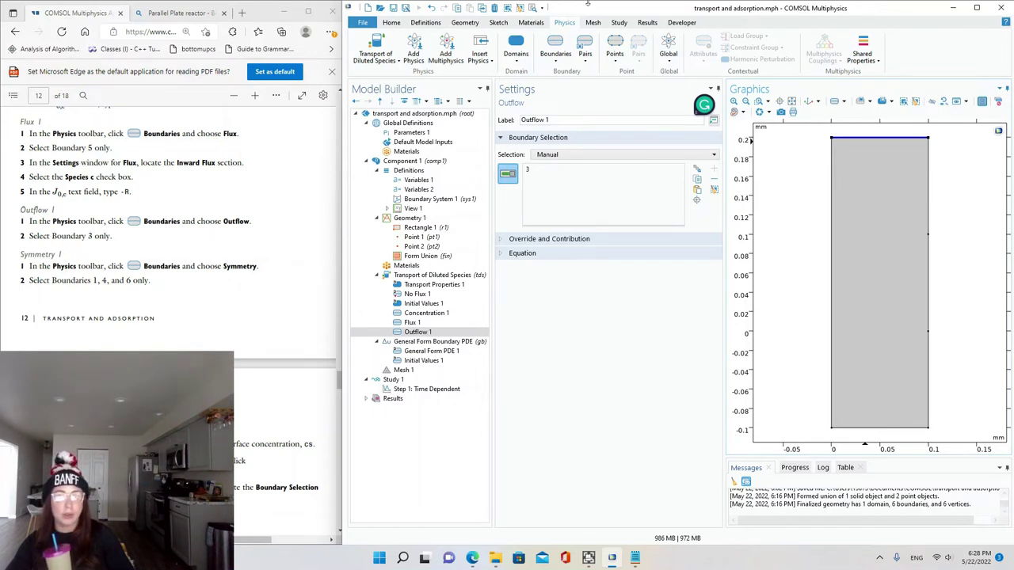
- Add a Symmetry boundary condition to Transport of Diluted Species and assign it to boundaries 1, 4 and 6
{"action": "left_click", "coordinate": [555, 49]}
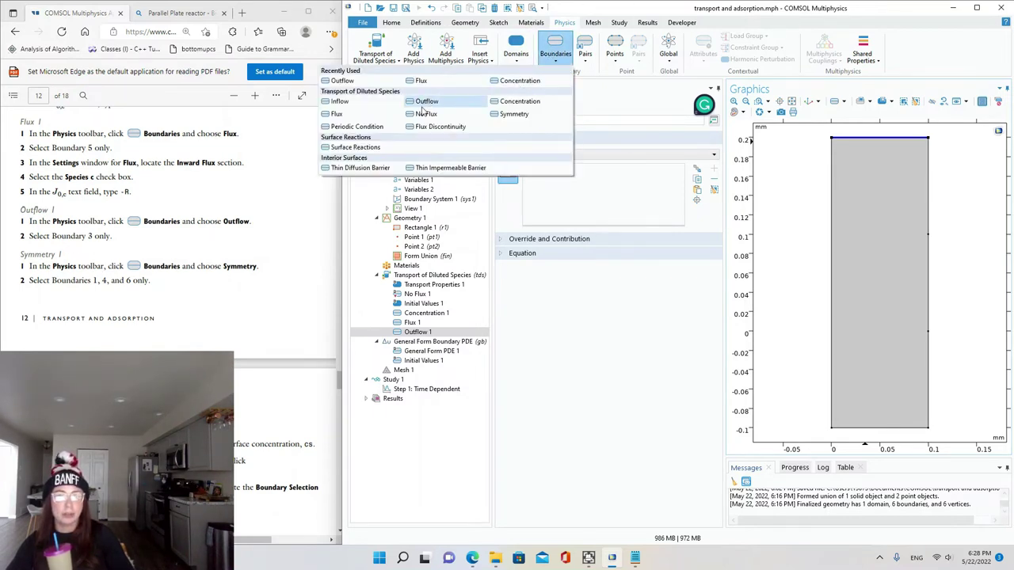
{"action": "left_click", "coordinate": [514, 113]}
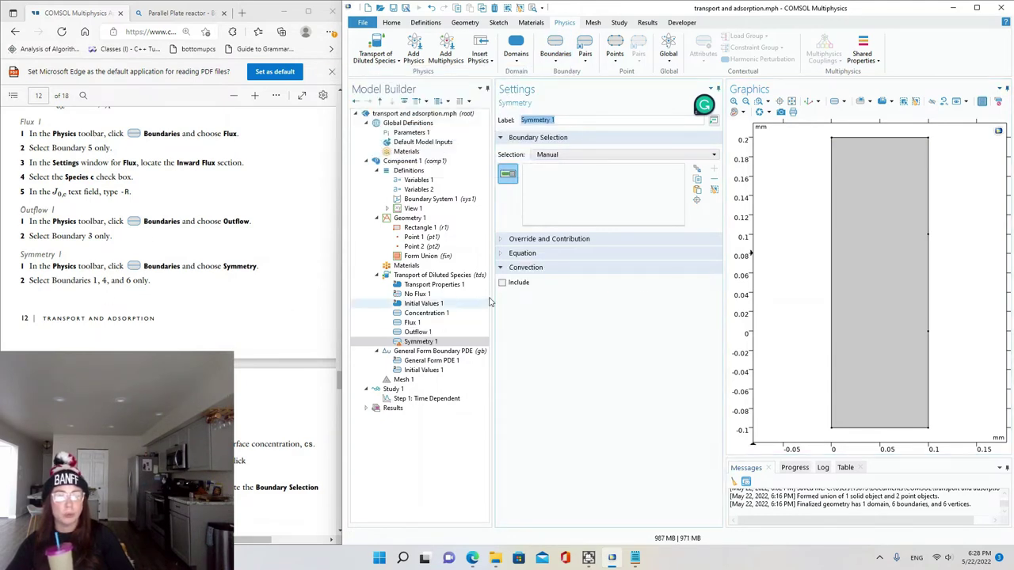
{"action": "left_click", "coordinate": [833, 289]}
{"action": "left_click", "coordinate": [932, 213]}
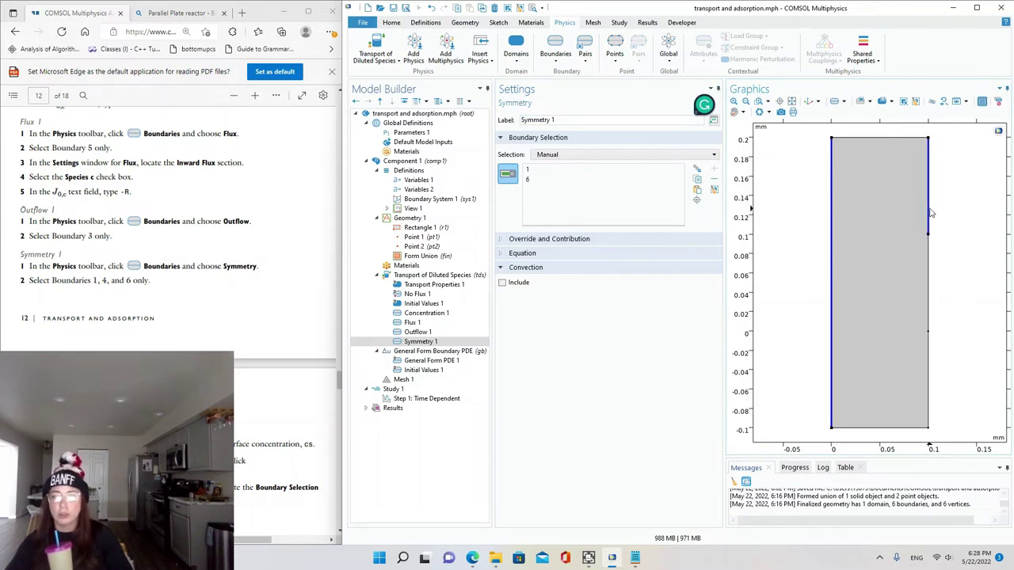
{"action": "left_click", "coordinate": [934, 378]}
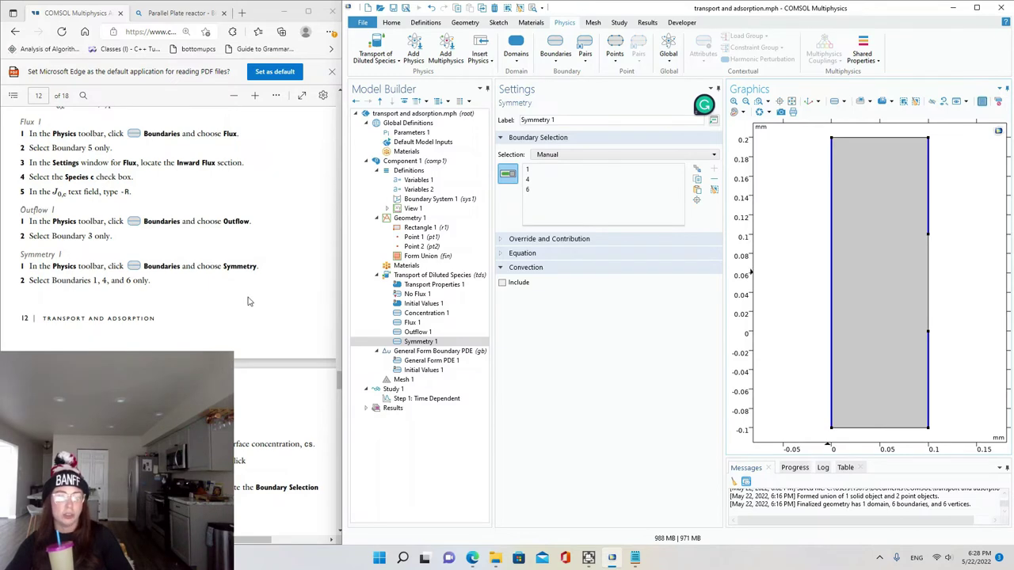
- Switch the General Form Boundary PDE boundary selection to Manual and clear all selected boundaries, following the PDF
{"action": "scroll", "coordinate": [247, 301], "scroll_direction": "down", "scroll_amount": 5}
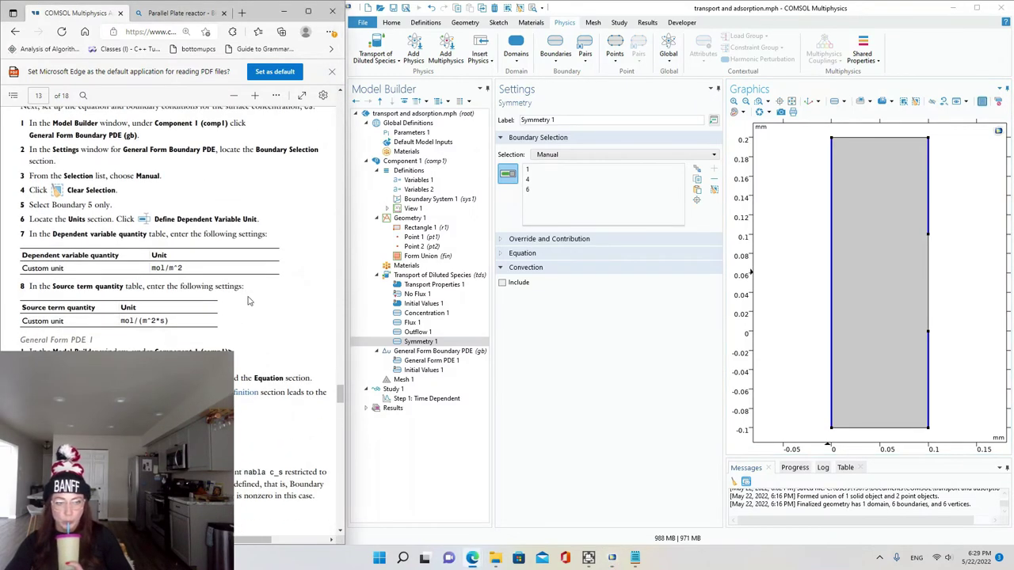
{"action": "scroll", "coordinate": [252, 298], "scroll_direction": "up", "scroll_amount": 2}
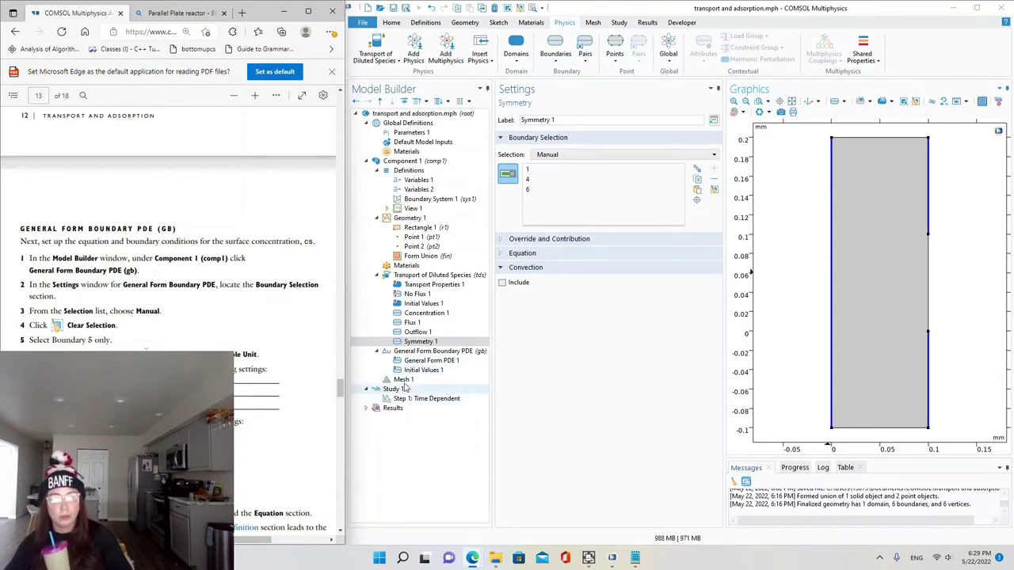
{"action": "left_click", "coordinate": [430, 352]}
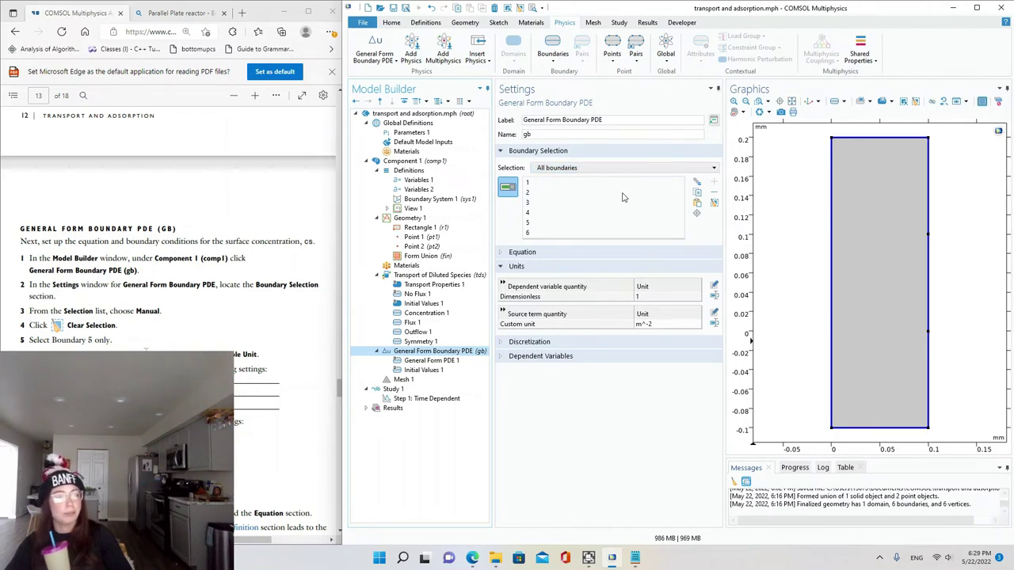
{"action": "left_click", "coordinate": [567, 170]}
{"action": "left_click", "coordinate": [568, 180]}
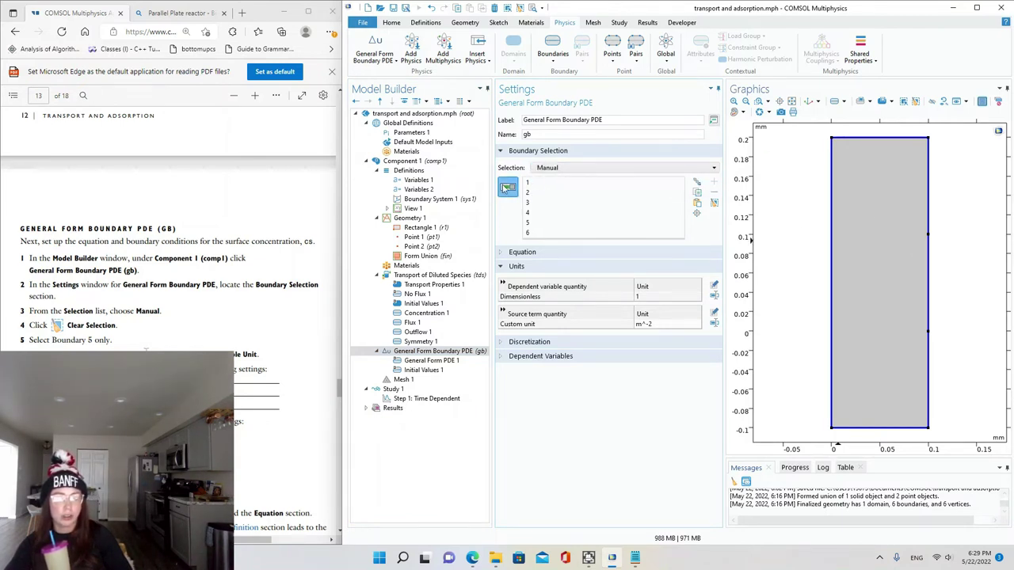
{"action": "left_click", "coordinate": [714, 204]}
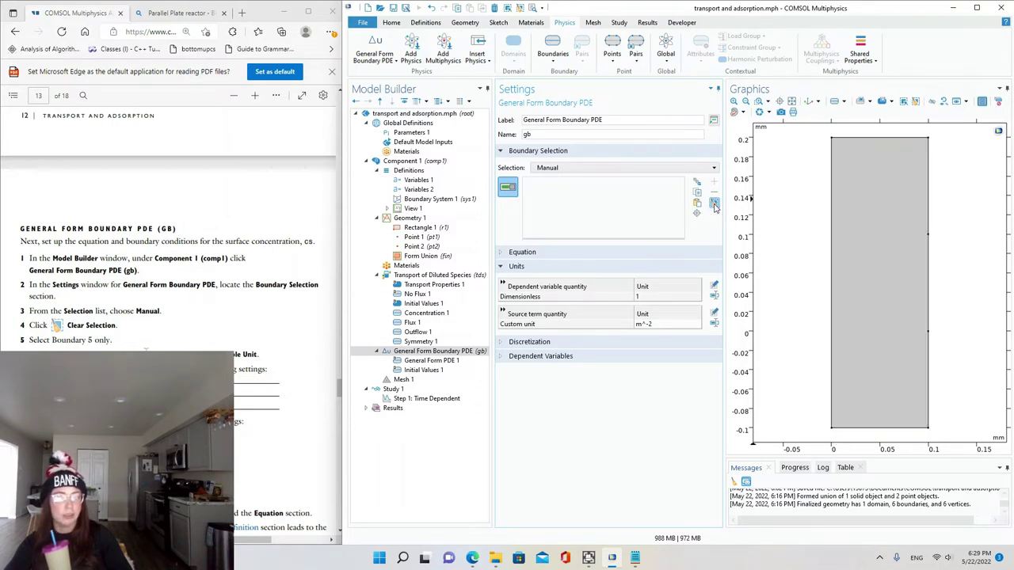
- Define a custom unit of mol/m^2 for the dependent variable quantity of General Form Boundary PDE
{"action": "scroll", "coordinate": [315, 245], "scroll_direction": "down", "scroll_amount": 3}
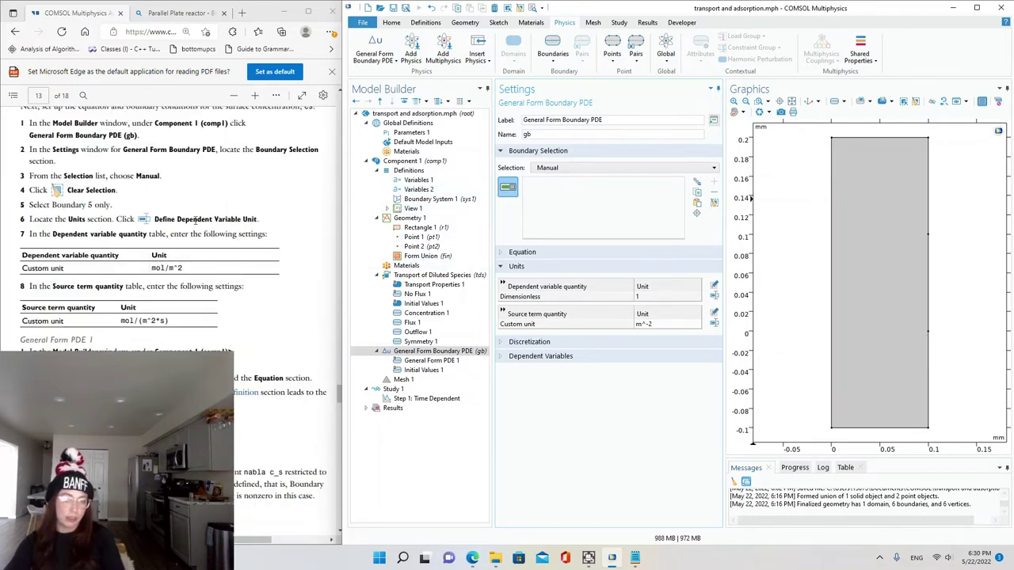
{"action": "left_click", "coordinate": [536, 294]}
{"action": "left_click", "coordinate": [537, 308]}
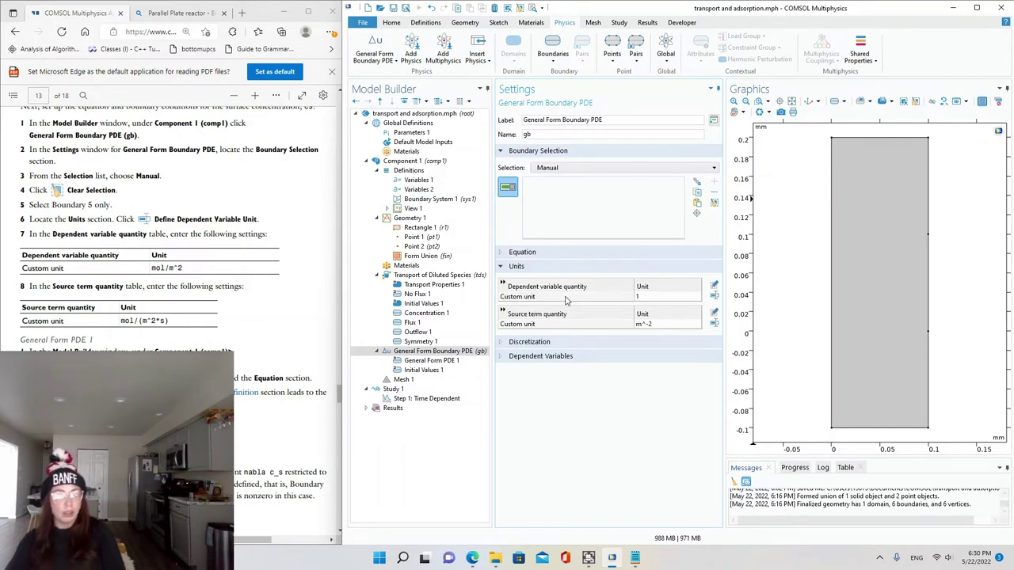
{"action": "left_click", "coordinate": [664, 297]}
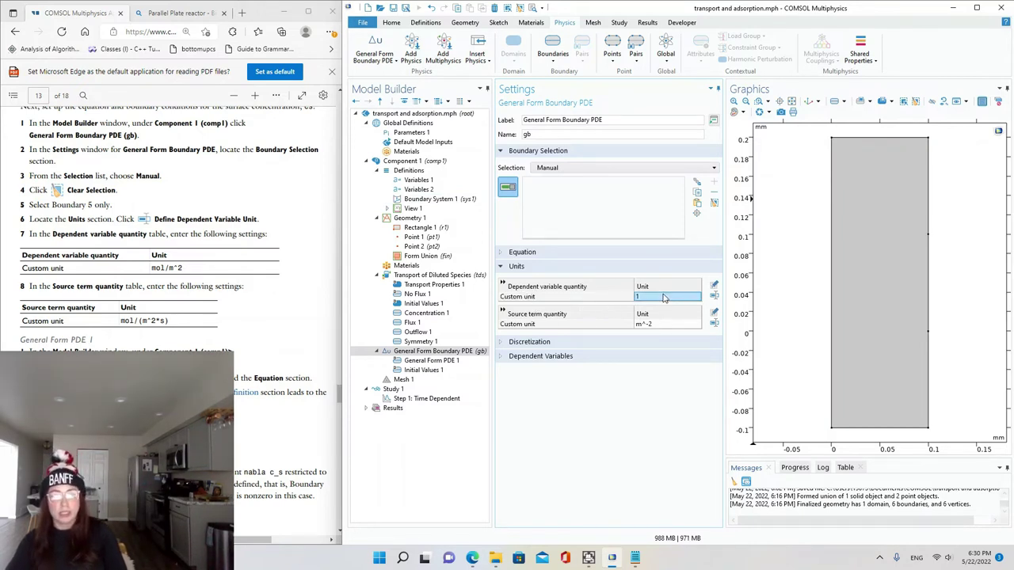
{"action": "type", "text": "mol/m^2"}
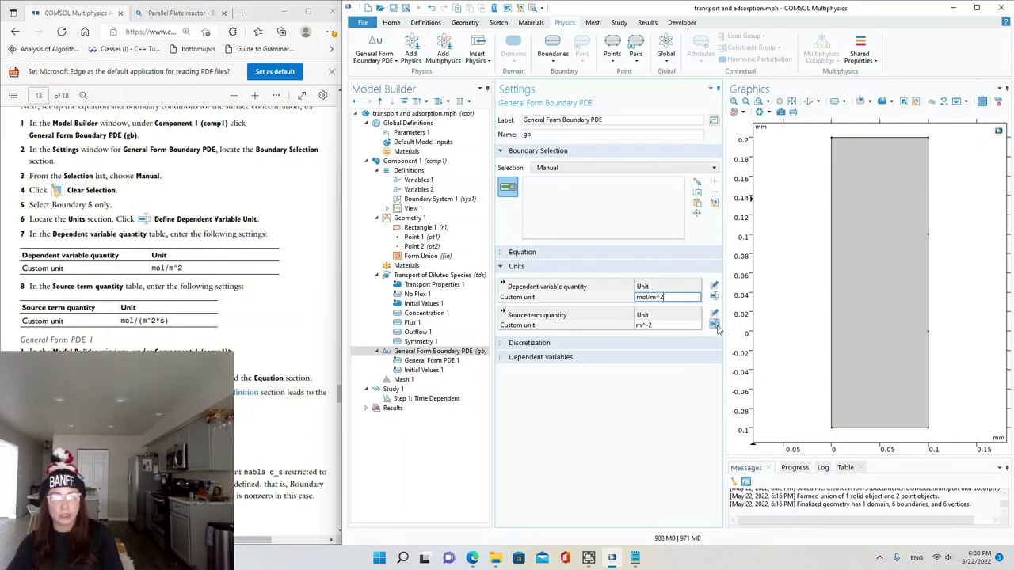
- Set the custom unit of the source term quantity in General Form Boundary PDE to mol/(m^2*s)
{"action": "left_click", "coordinate": [714, 325]}
{"action": "left_click", "coordinate": [665, 326]}
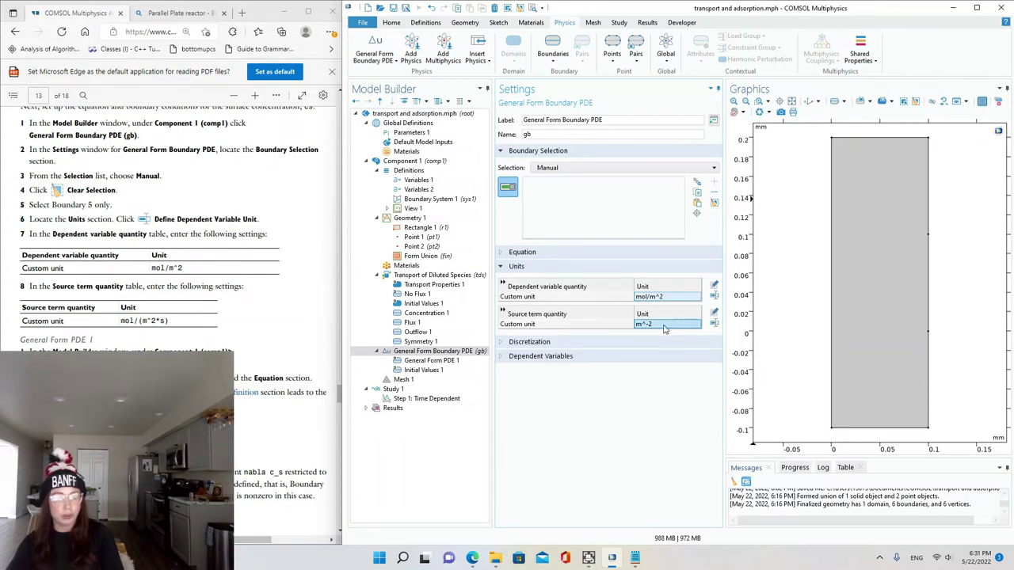
{"action": "type", "text": "mol/"}
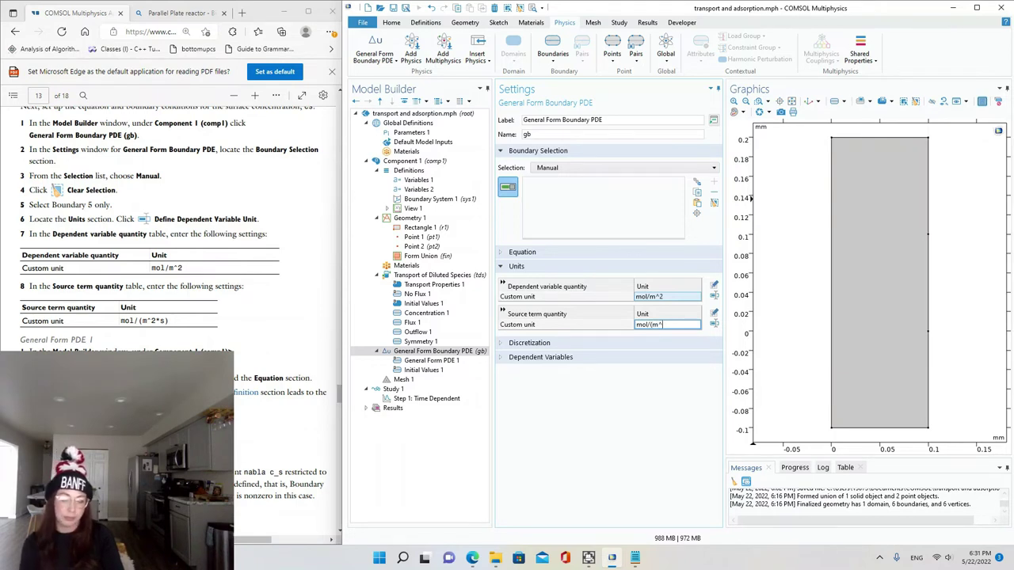
{"action": "type", "text": "(m^2*s)"}
{"action": "left_click", "coordinate": [692, 411]}
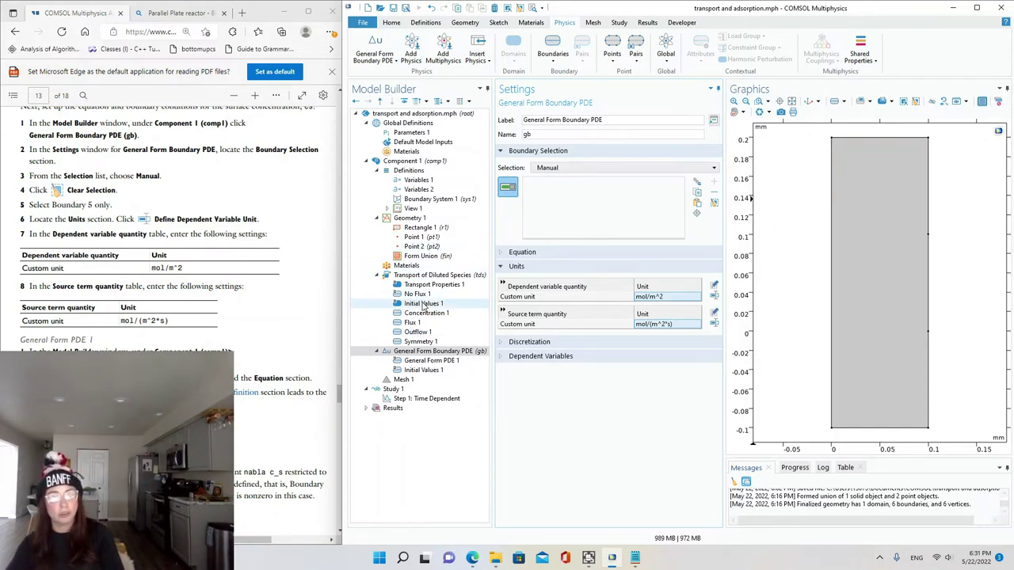
- Check the unit of R in Variables 1, read the PDF's General Form PDE 1 instructions and inspect the boundary PDE's initial values
{"action": "left_click", "coordinate": [418, 181]}
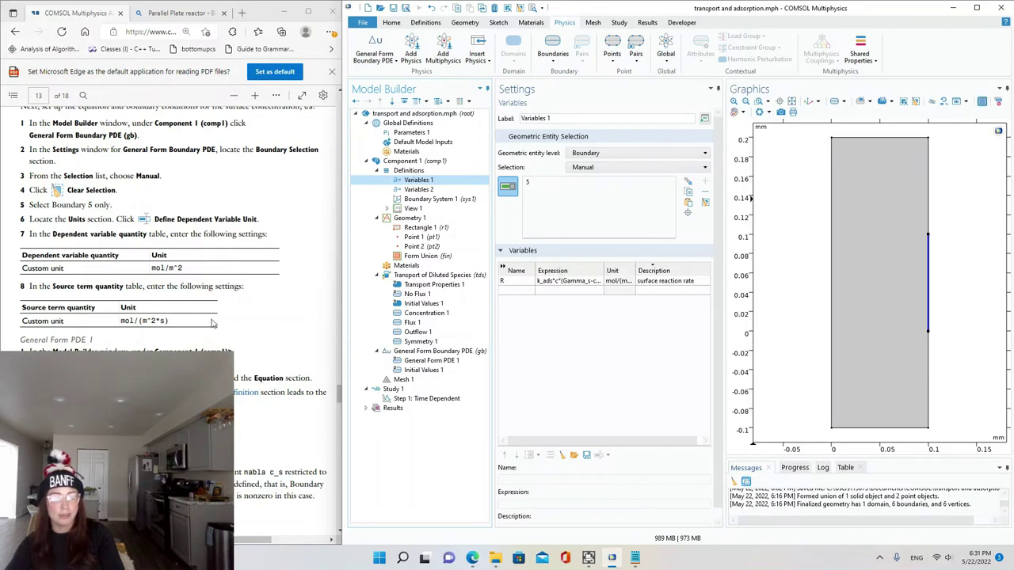
{"action": "scroll", "coordinate": [198, 226], "scroll_direction": "down", "scroll_amount": 3}
{"action": "left_click", "coordinate": [213, 170]}
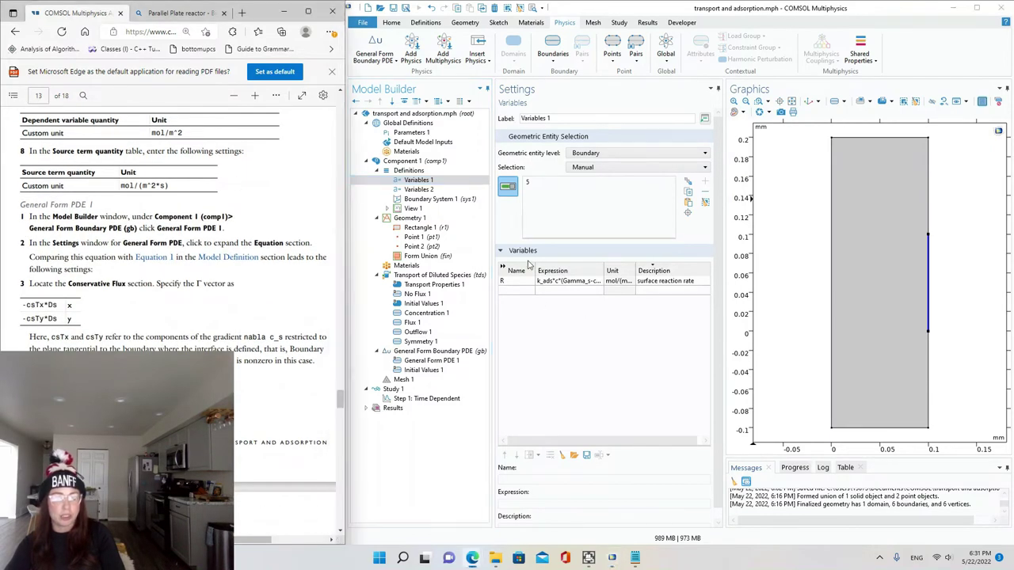
{"action": "left_click", "coordinate": [439, 350]}
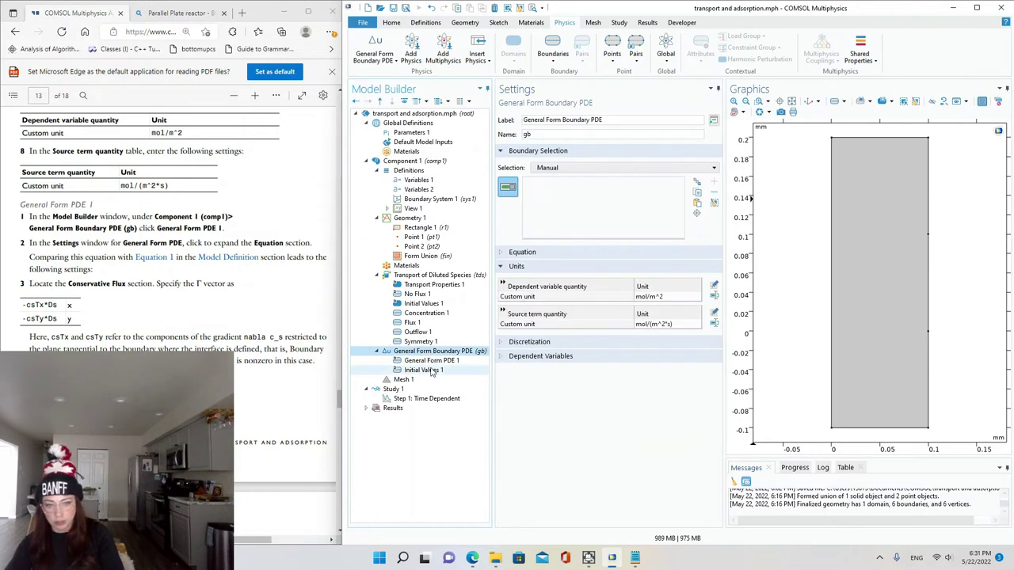
{"action": "left_click", "coordinate": [423, 370]}
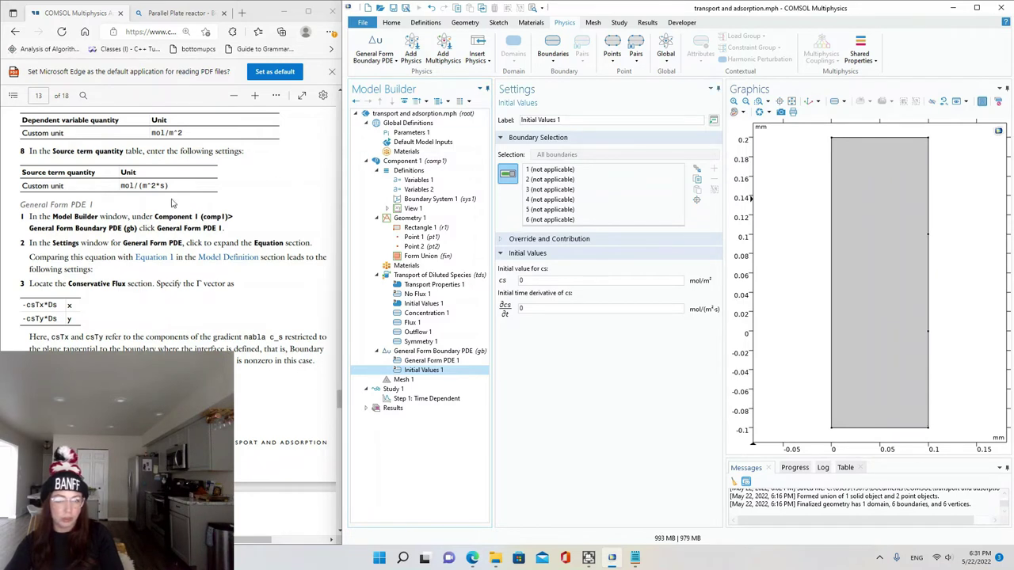
- In General Form PDE 1, show the equation for Study 1, Time Dependent and set the conservative flux to -csTx*Ds in x and -csTy*Ds in y
{"action": "left_click", "coordinate": [430, 360]}
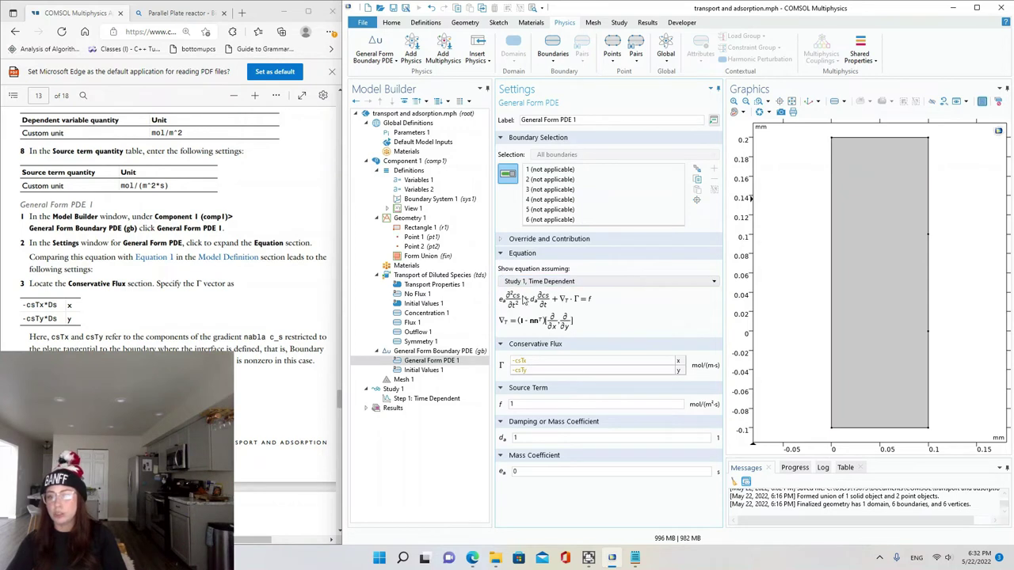
{"action": "left_click", "coordinate": [536, 282]}
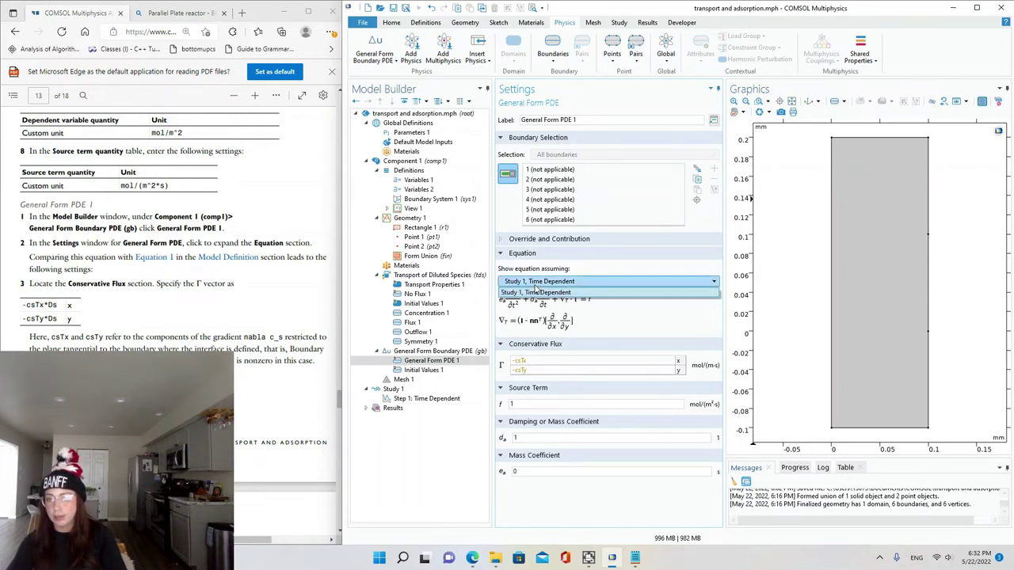
{"action": "left_click", "coordinate": [536, 292]}
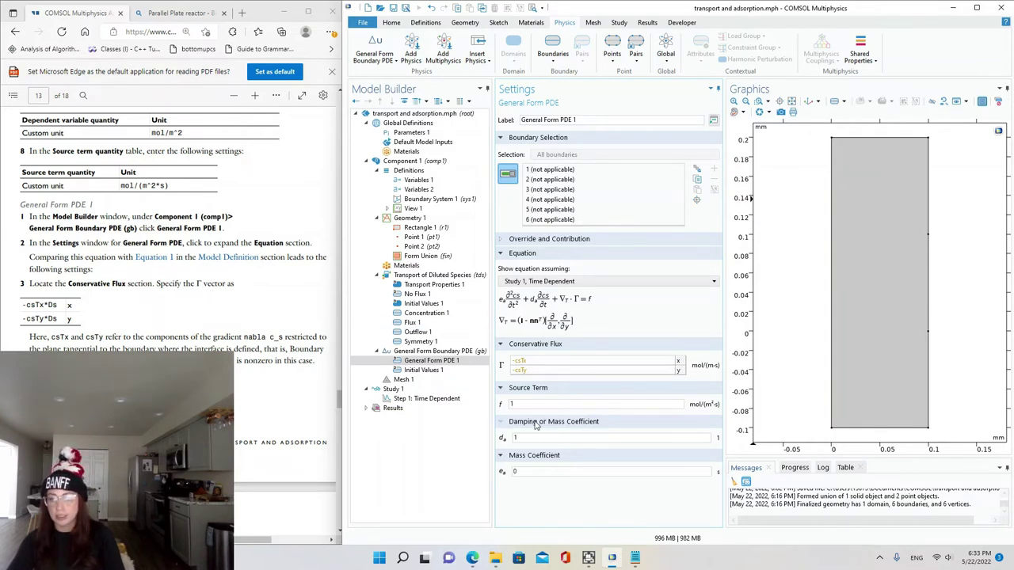
{"action": "left_click", "coordinate": [542, 363]}
{"action": "left_click", "coordinate": [555, 361]}
{"action": "left_click", "coordinate": [600, 358]}
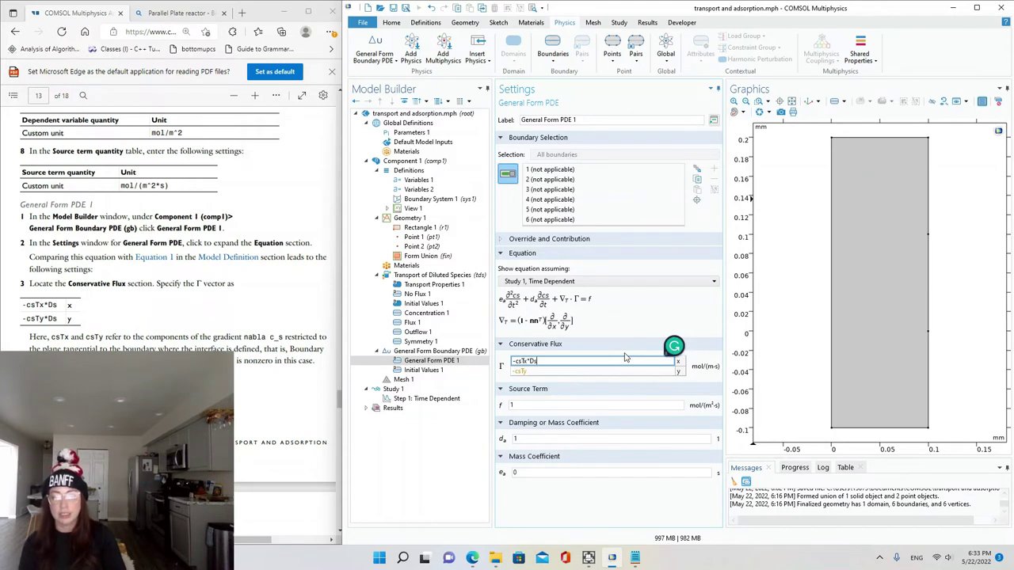
{"action": "left_click", "coordinate": [586, 372]}
{"action": "left_click", "coordinate": [585, 373]}
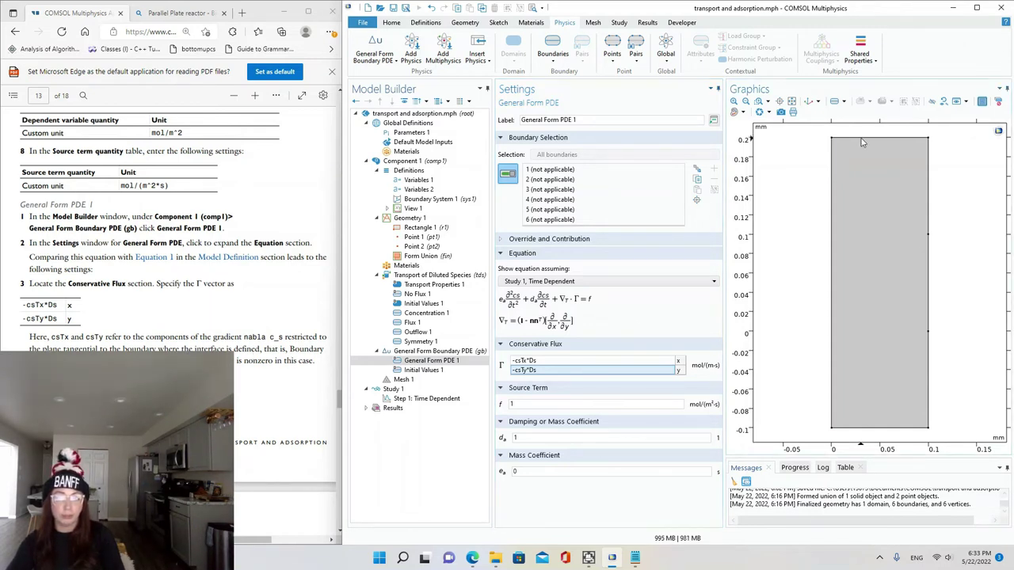
- Highlight boundary 5 in General Form PDE 1 and set the source term f to R
{"action": "left_click", "coordinate": [539, 211]}
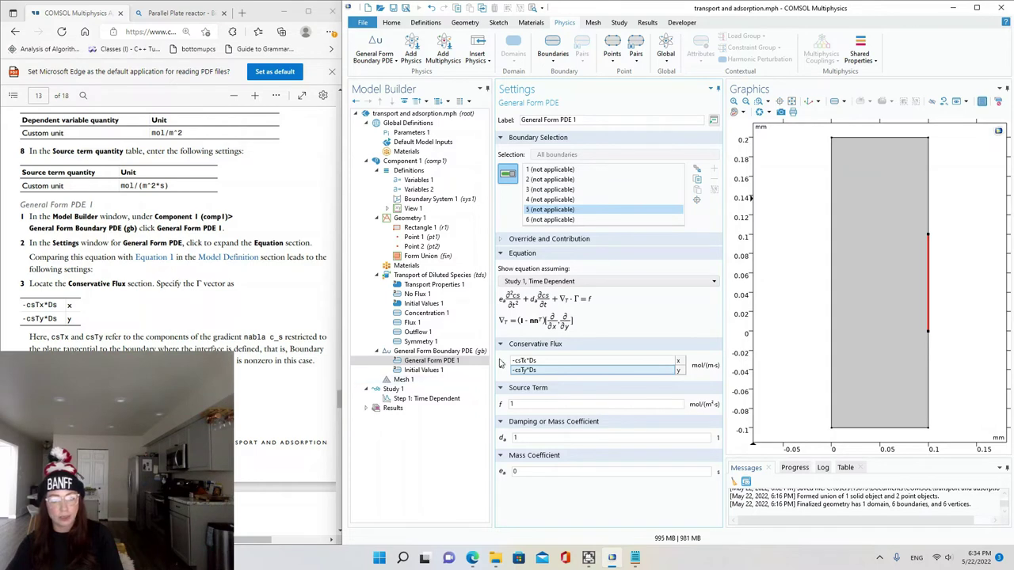
{"action": "left_click", "coordinate": [529, 400]}
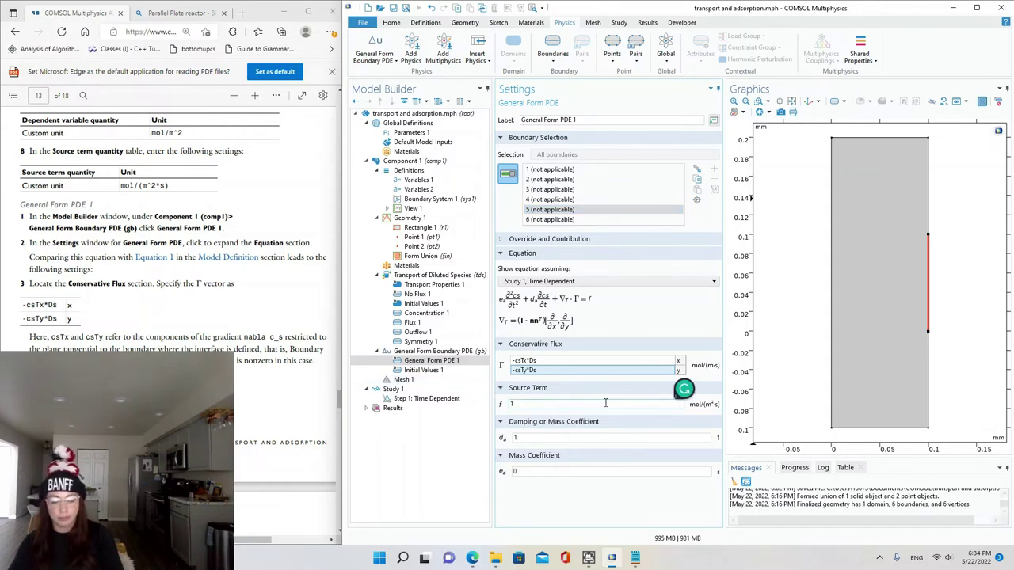
{"action": "key", "text": "BackSpace"}
{"action": "type", "text": "R"}
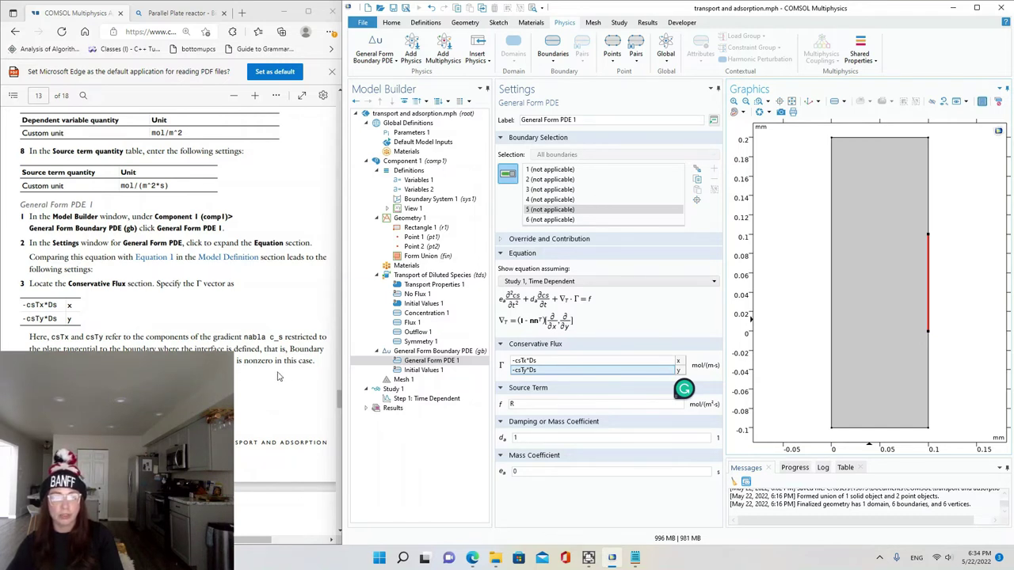
- Check the initial value for cs in the boundary PDE against the PDF and read the Mesh 1 instructions
{"action": "scroll", "coordinate": [147, 325], "scroll_direction": "down", "scroll_amount": 5}
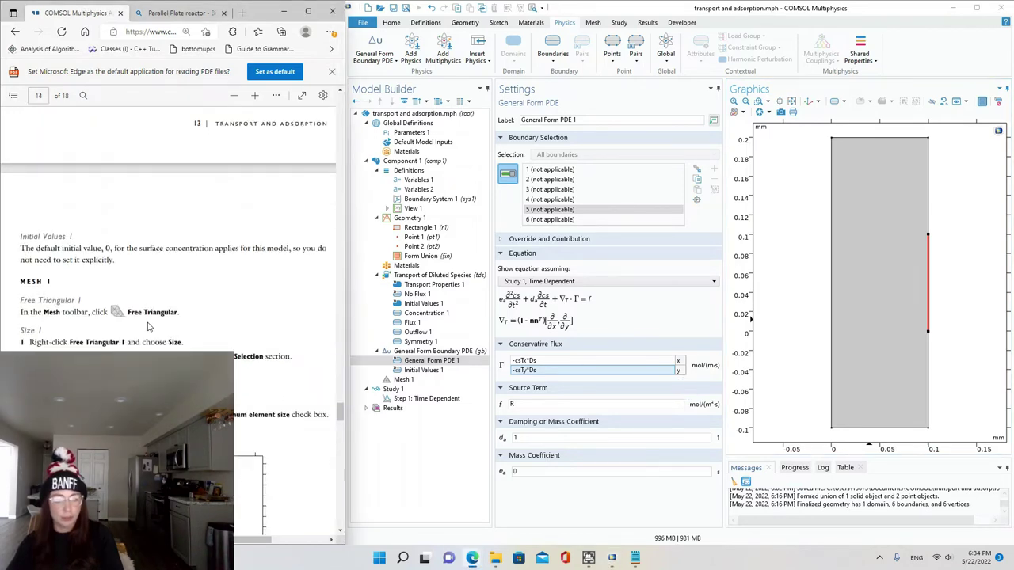
{"action": "left_click", "coordinate": [448, 370]}
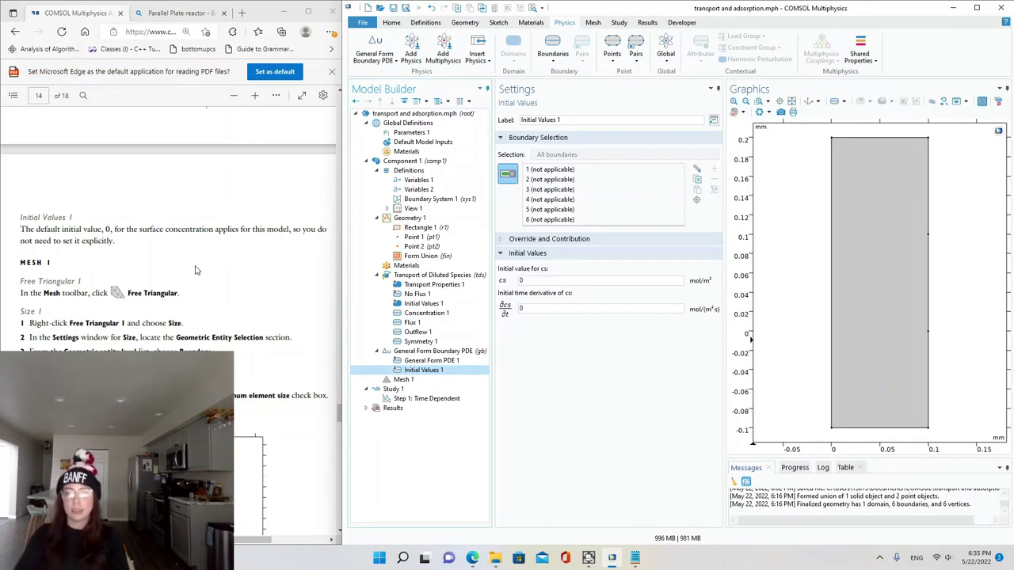
{"action": "left_click", "coordinate": [565, 280]}
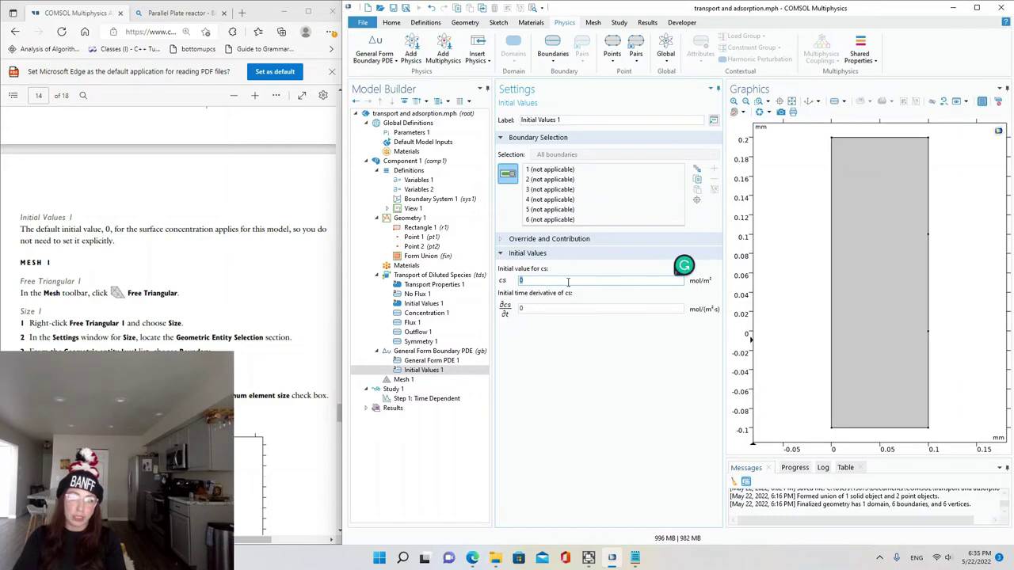
{"action": "left_click", "coordinate": [291, 286]}
{"action": "scroll", "coordinate": [291, 286], "scroll_direction": "down", "scroll_amount": 3}
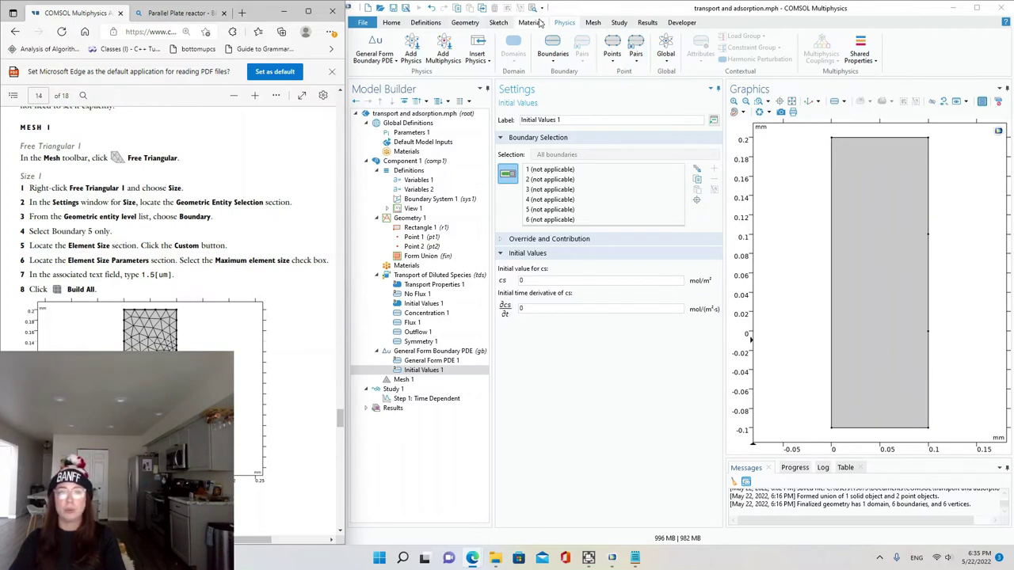
- Add a Free Triangular mesh to Mesh 1 and give it its own Size node
{"action": "left_click", "coordinate": [594, 25]}
{"action": "left_click", "coordinate": [594, 24]}
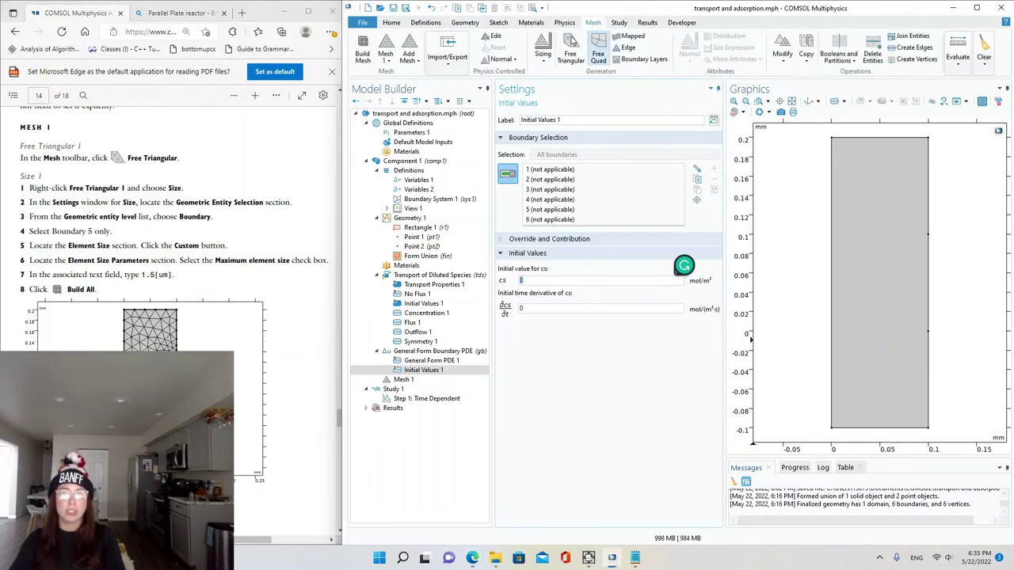
{"action": "left_click", "coordinate": [569, 60]}
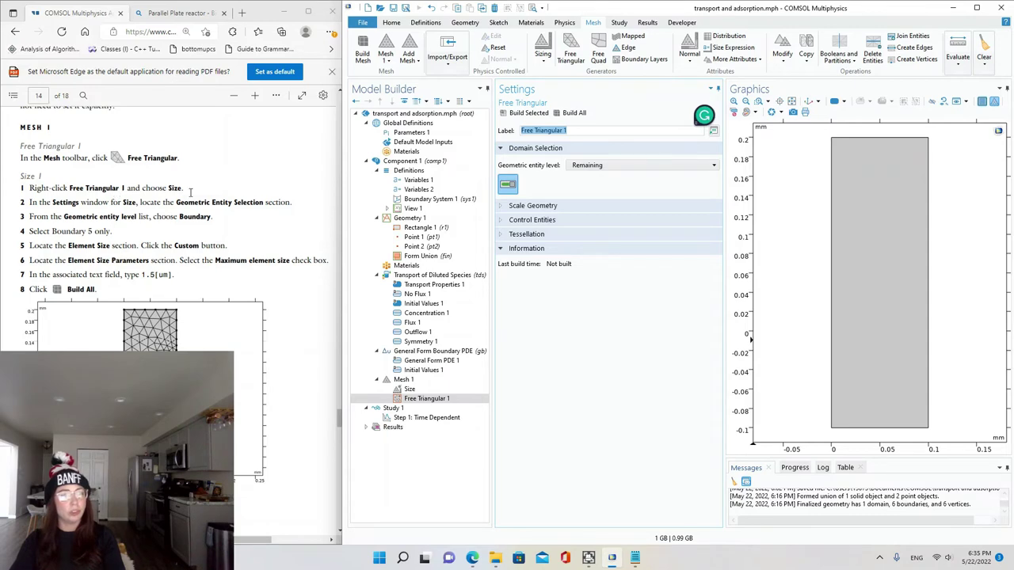
{"action": "left_click", "coordinate": [426, 399]}
{"action": "right_click", "coordinate": [426, 401]}
{"action": "left_click", "coordinate": [291, 232]}
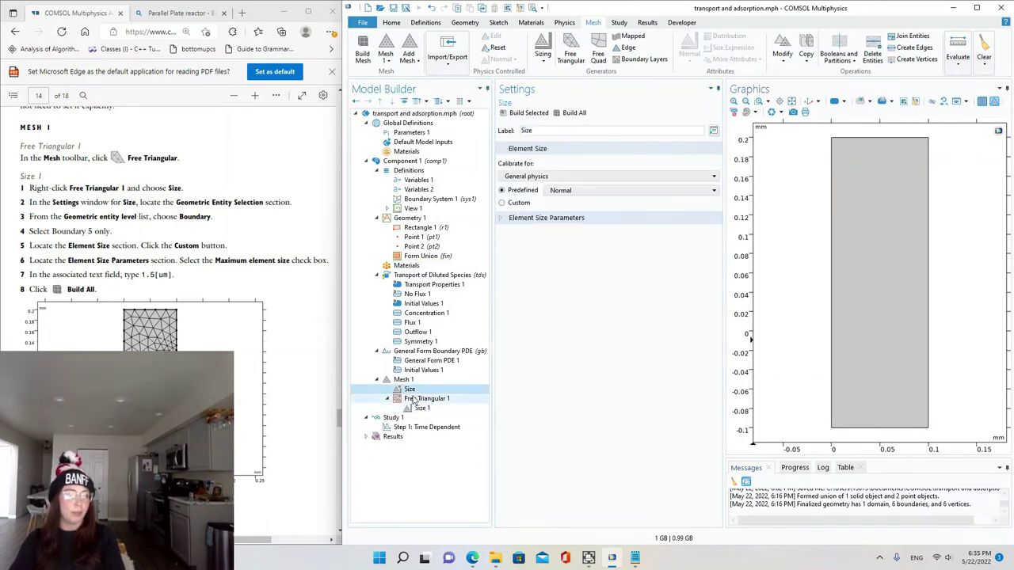
{"action": "left_click", "coordinate": [412, 400]}
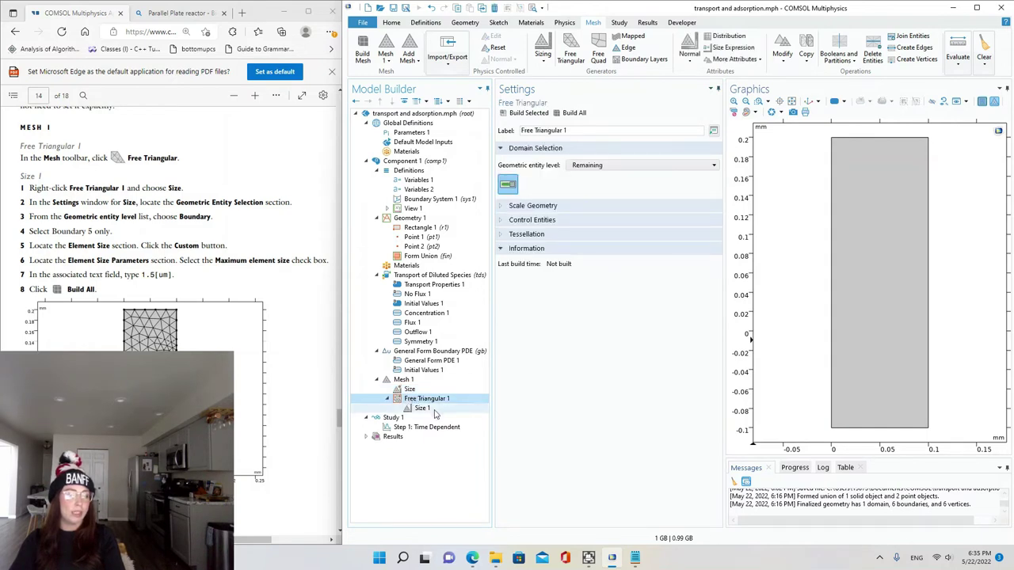
{"action": "left_click", "coordinate": [426, 409]}
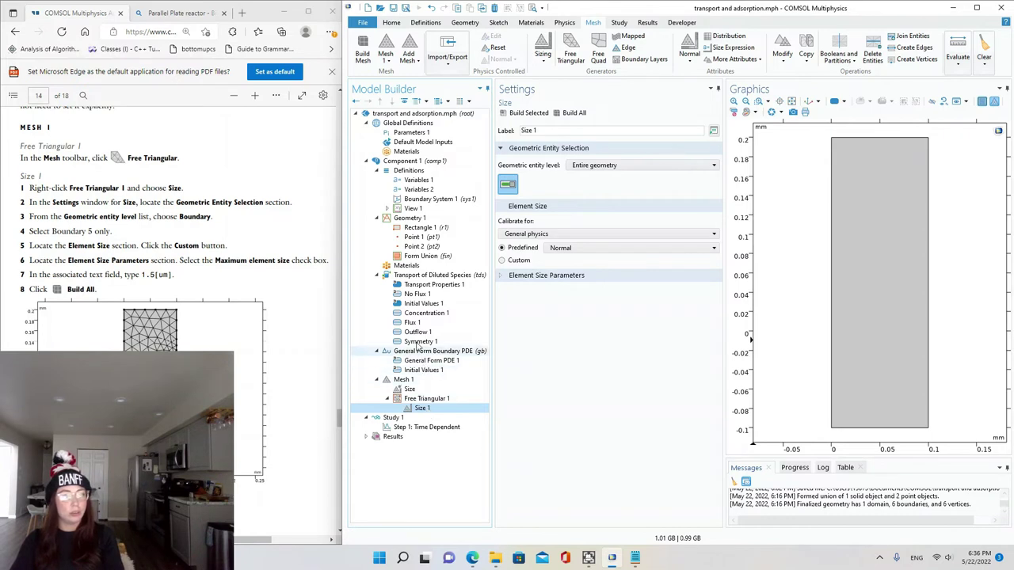
- In Size 1, set the geometric entity level to Boundary, use custom element sizing and enable the maximum element size
{"action": "left_click", "coordinate": [603, 167]}
{"action": "left_click", "coordinate": [603, 196]}
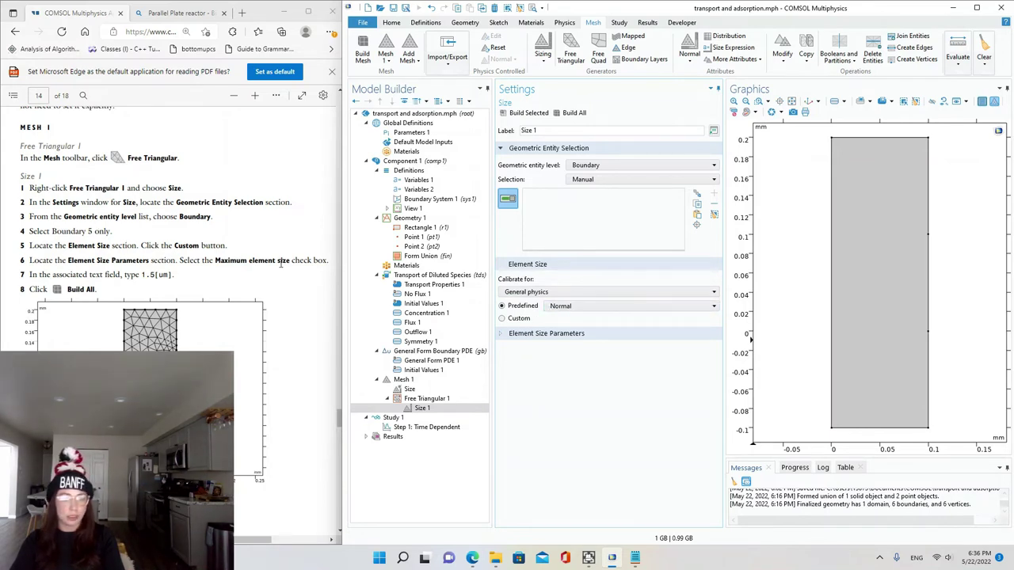
{"action": "left_click", "coordinate": [546, 292]}
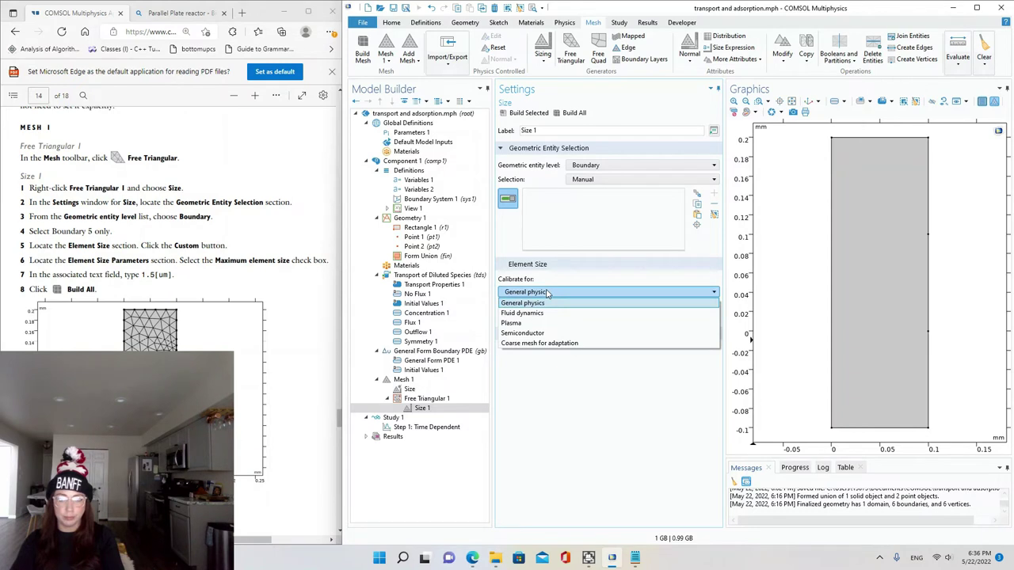
{"action": "left_click", "coordinate": [555, 303]}
{"action": "left_click", "coordinate": [576, 307]}
{"action": "left_click", "coordinate": [575, 311]}
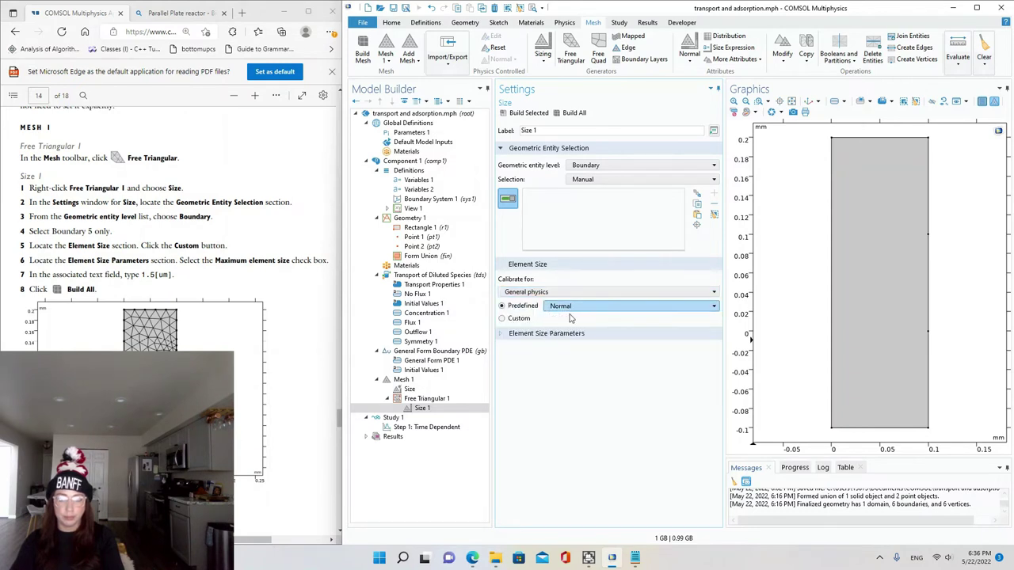
{"action": "left_click", "coordinate": [502, 318]}
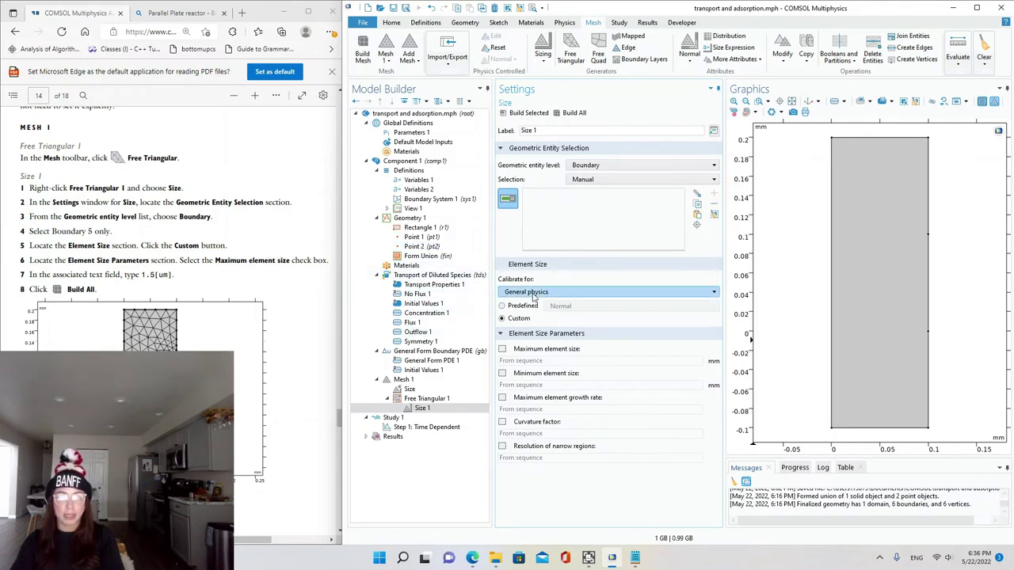
{"action": "left_click", "coordinate": [502, 349]}
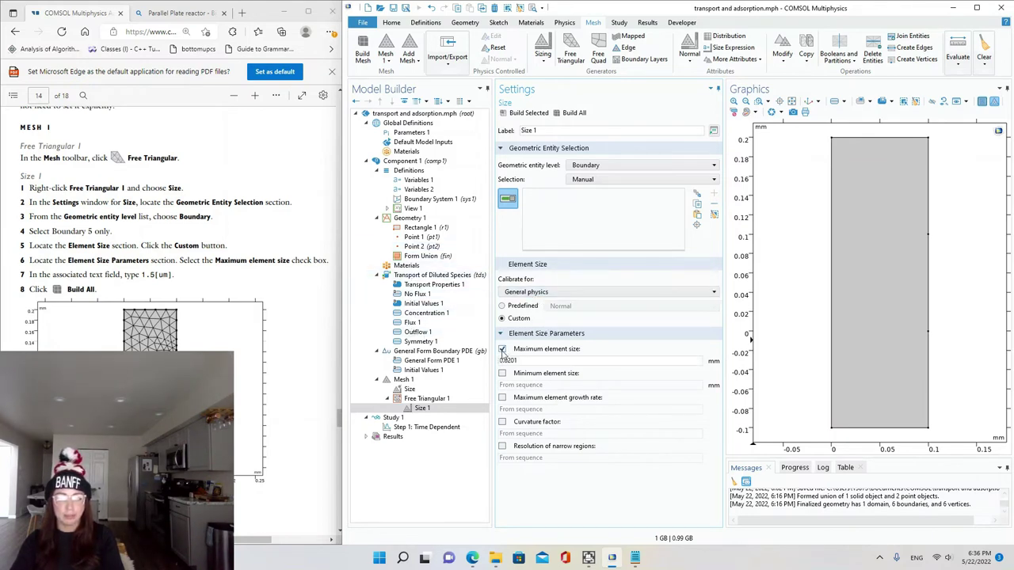
{"action": "left_click", "coordinate": [502, 373]}
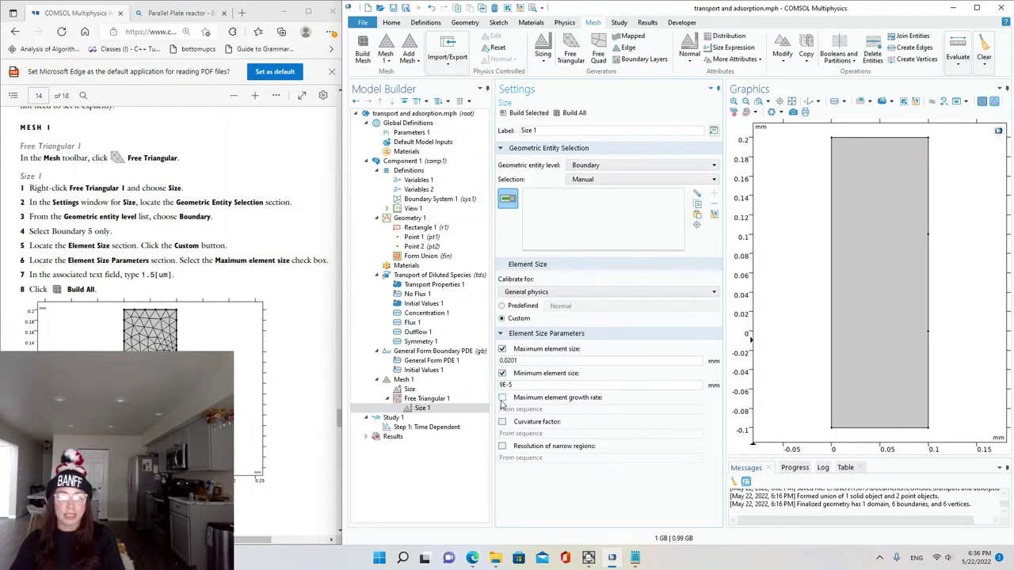
{"action": "left_click", "coordinate": [502, 398]}
{"action": "left_click", "coordinate": [502, 422]}
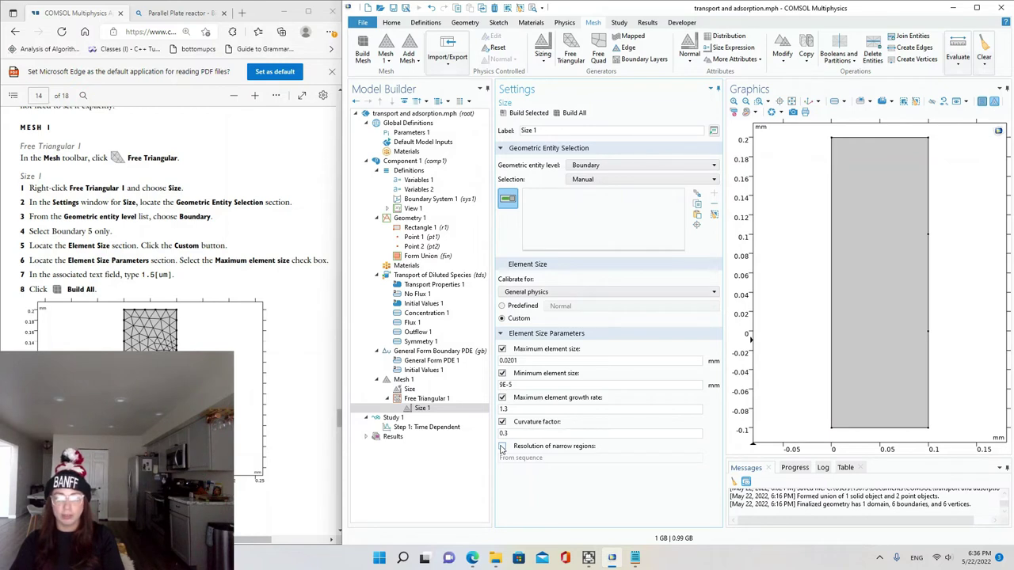
{"action": "left_click", "coordinate": [502, 447]}
{"action": "left_click", "coordinate": [502, 447]}
{"action": "left_click", "coordinate": [502, 422]}
{"action": "left_click", "coordinate": [502, 397]}
{"action": "left_click", "coordinate": [502, 373]}
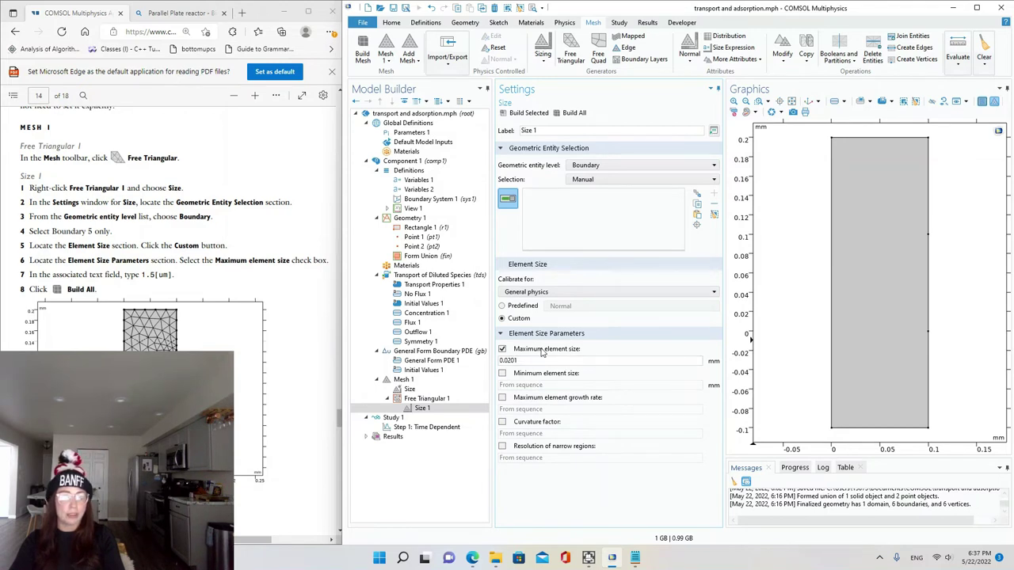
- Set the maximum element size in Size 1 to 1.5[um]
{"action": "left_click", "coordinate": [505, 361]}
{"action": "double_click", "coordinate": [506, 361]}
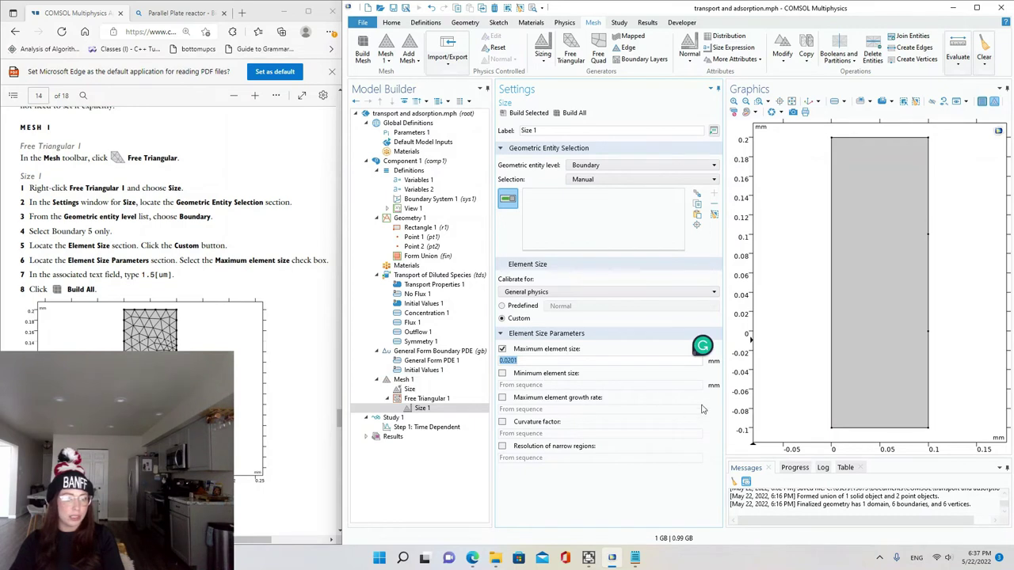
{"action": "type", "text": "1.5"}
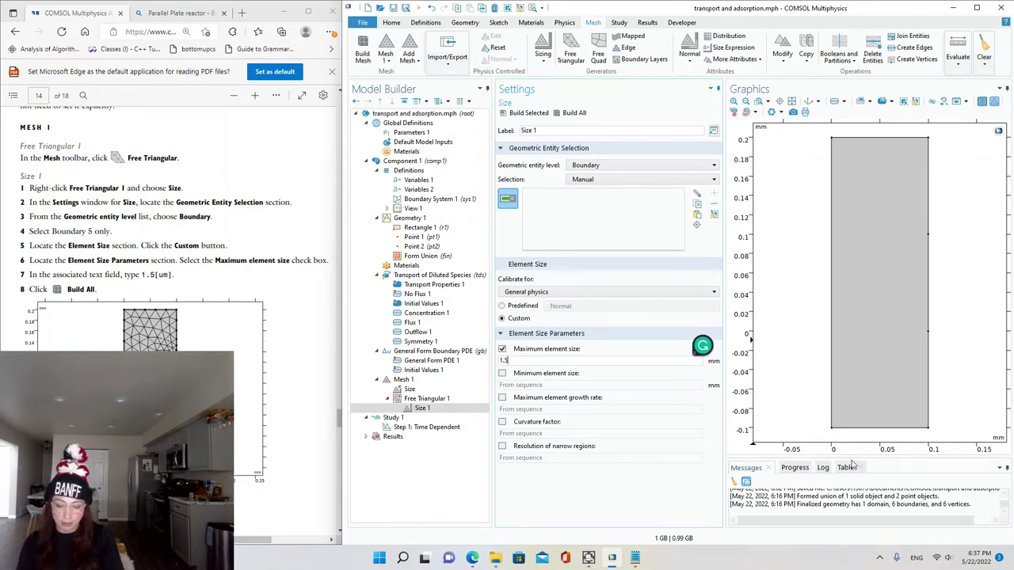
{"action": "type", "text": "[um]"}
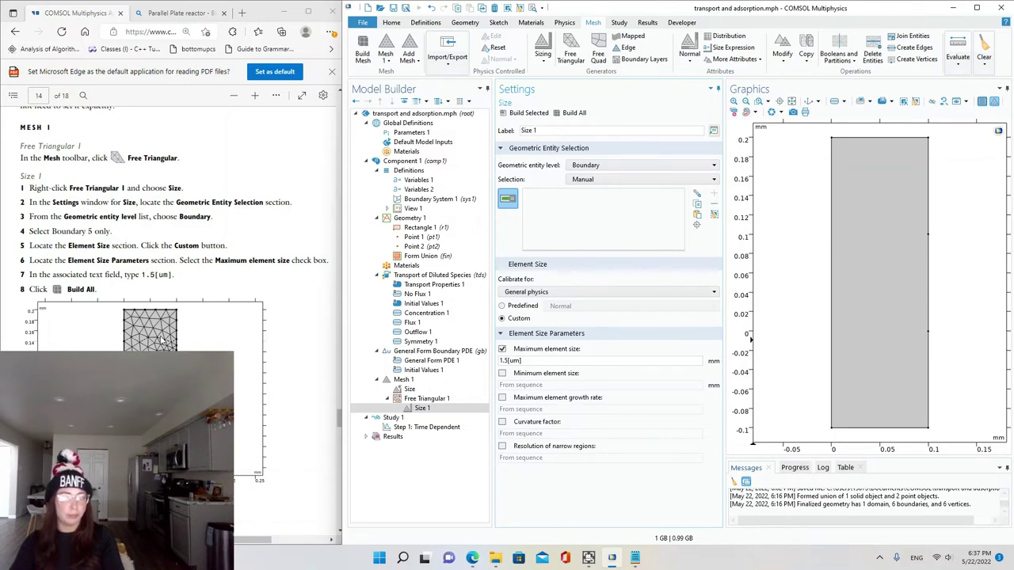
- Apply Size 1 to boundary 5 and build the complete mesh
{"action": "scroll", "coordinate": [158, 333], "scroll_direction": "up", "scroll_amount": 1}
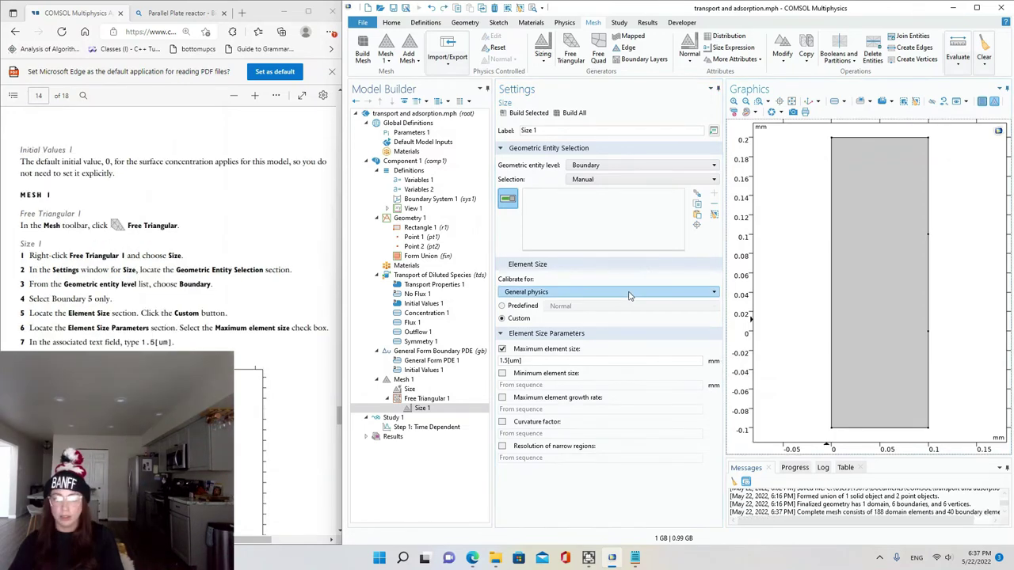
{"action": "left_click", "coordinate": [931, 308]}
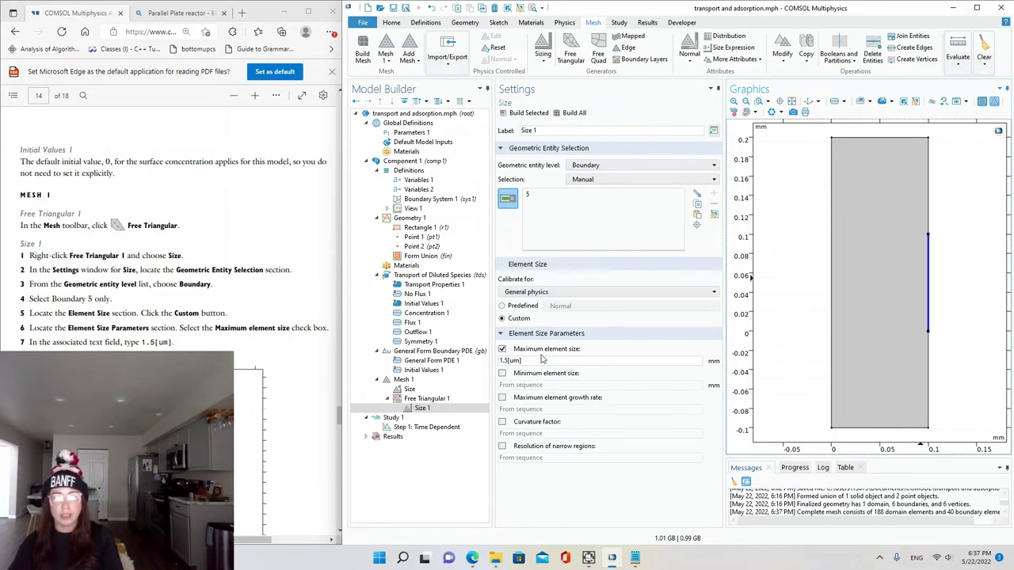
{"action": "left_click", "coordinate": [515, 360]}
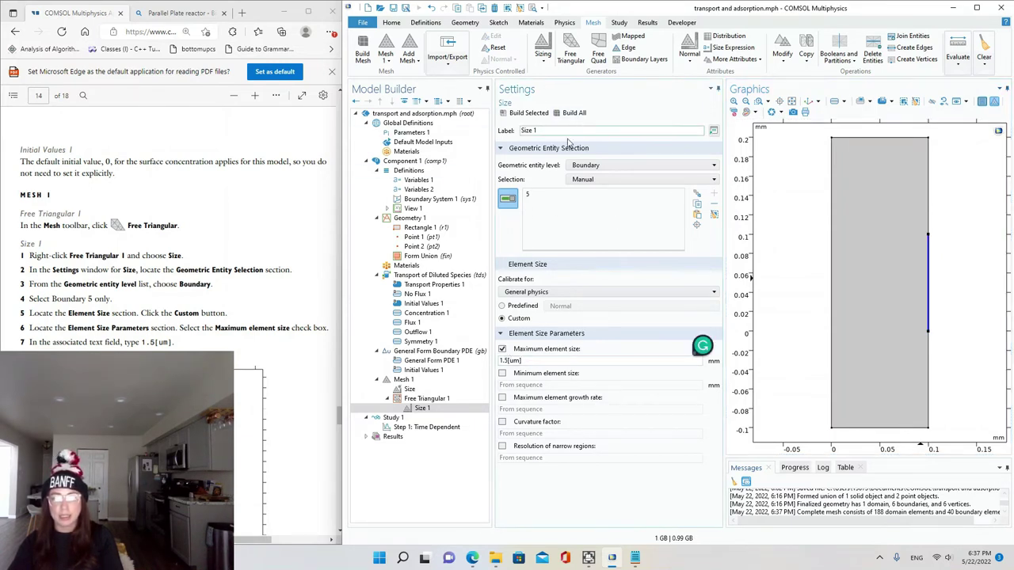
{"action": "left_click", "coordinate": [573, 113]}
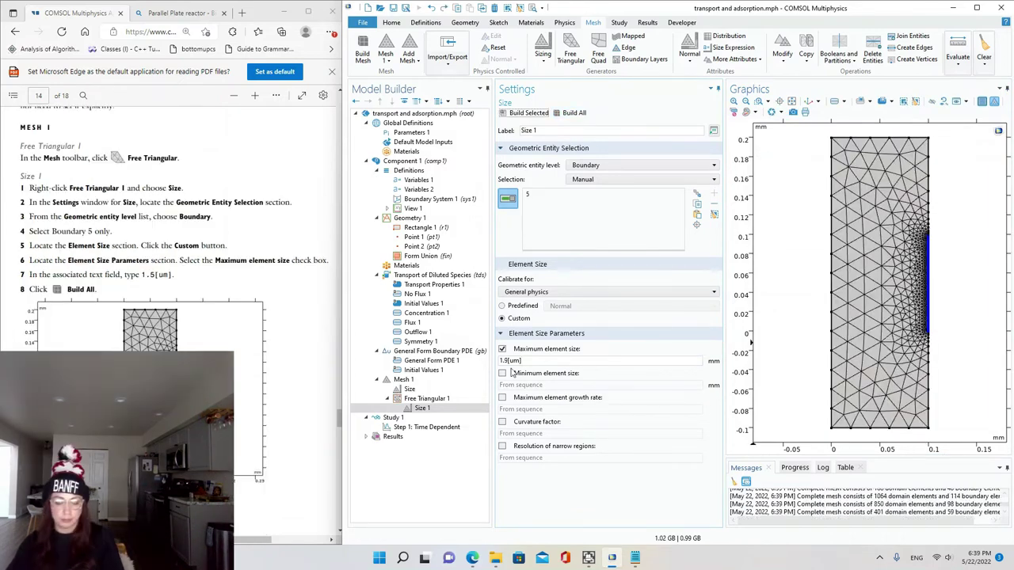
- Add an output time range from 0 to 2 s with a 0.05 s step to Study 1's Time Dependent step
{"action": "scroll", "coordinate": [278, 340], "scroll_direction": "down", "scroll_amount": 10}
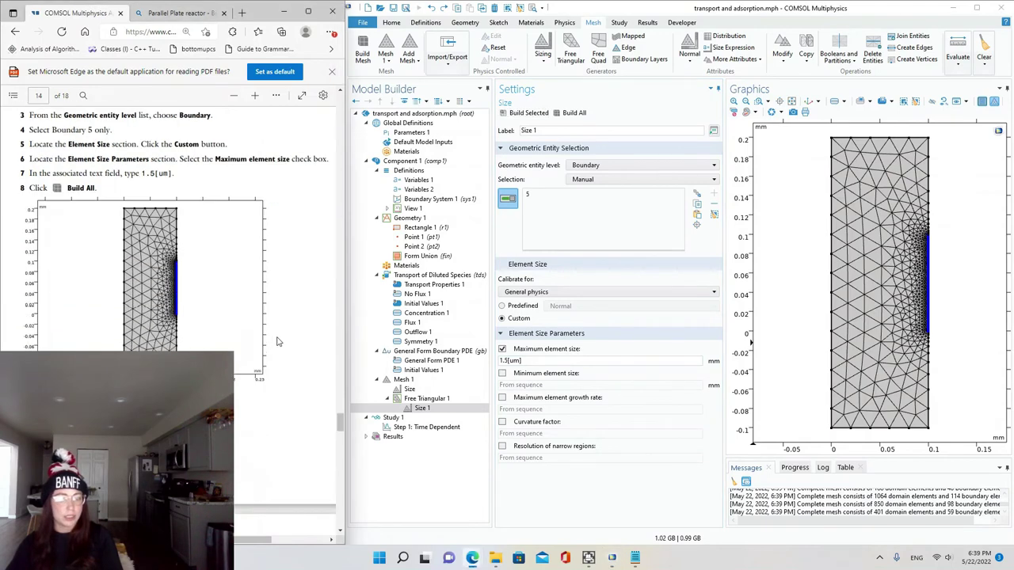
{"action": "scroll", "coordinate": [277, 338], "scroll_direction": "up", "scroll_amount": 1}
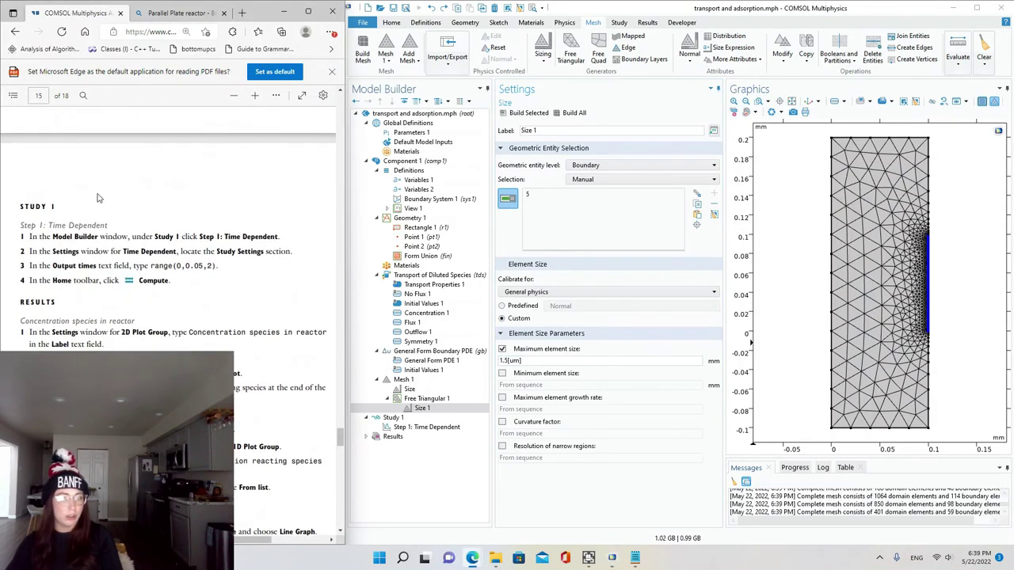
{"action": "left_click", "coordinate": [391, 417]}
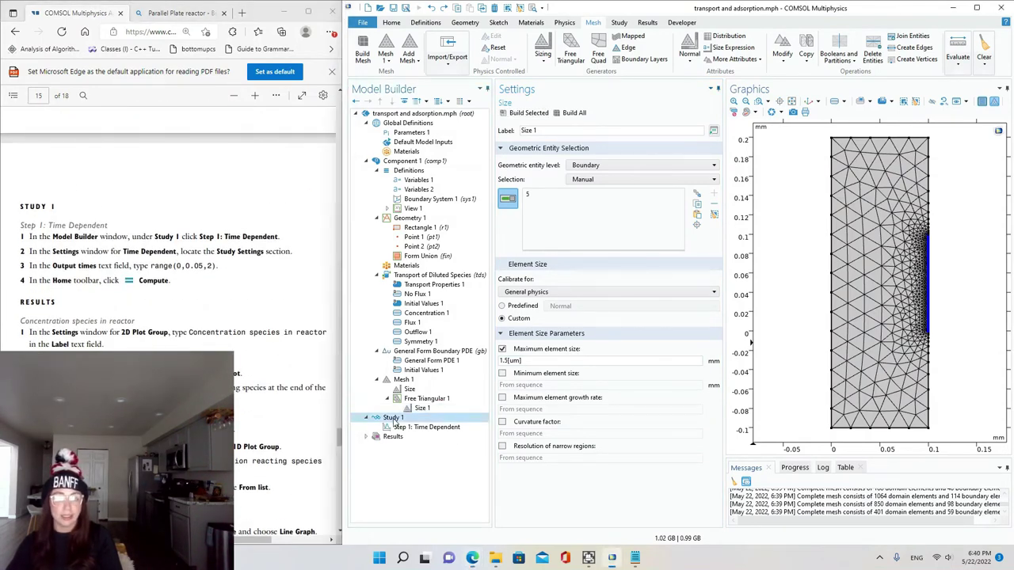
{"action": "left_click", "coordinate": [431, 428]}
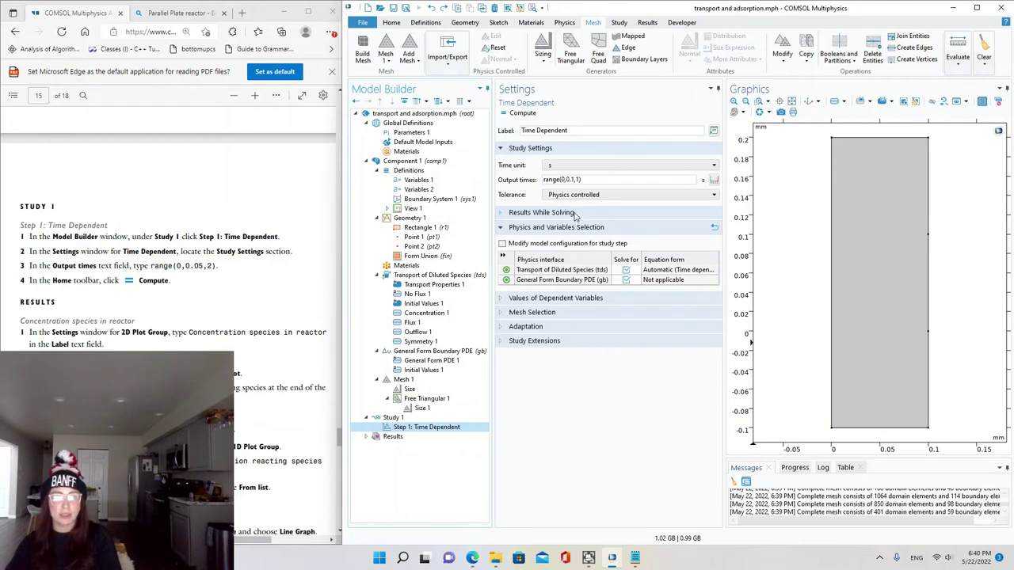
{"action": "left_click", "coordinate": [552, 179]}
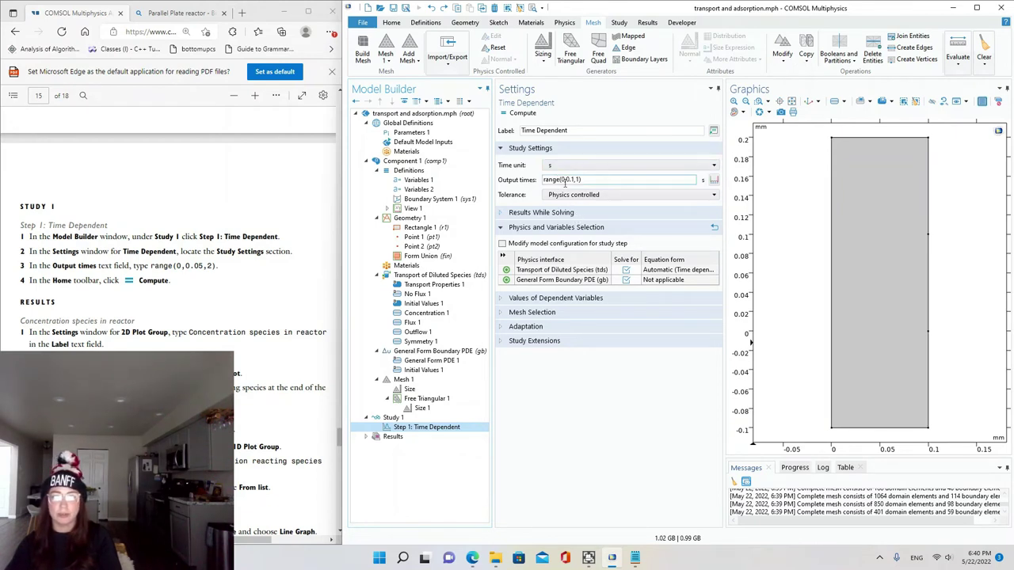
{"action": "left_click", "coordinate": [713, 180]}
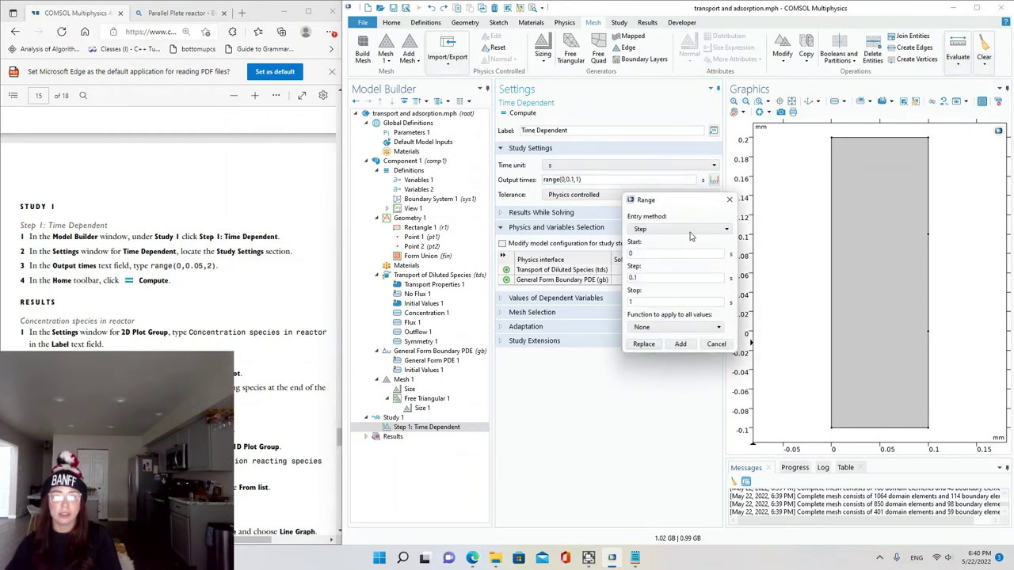
{"action": "left_click_drag", "start_coordinate": [665, 196], "coordinate": [658, 245]}
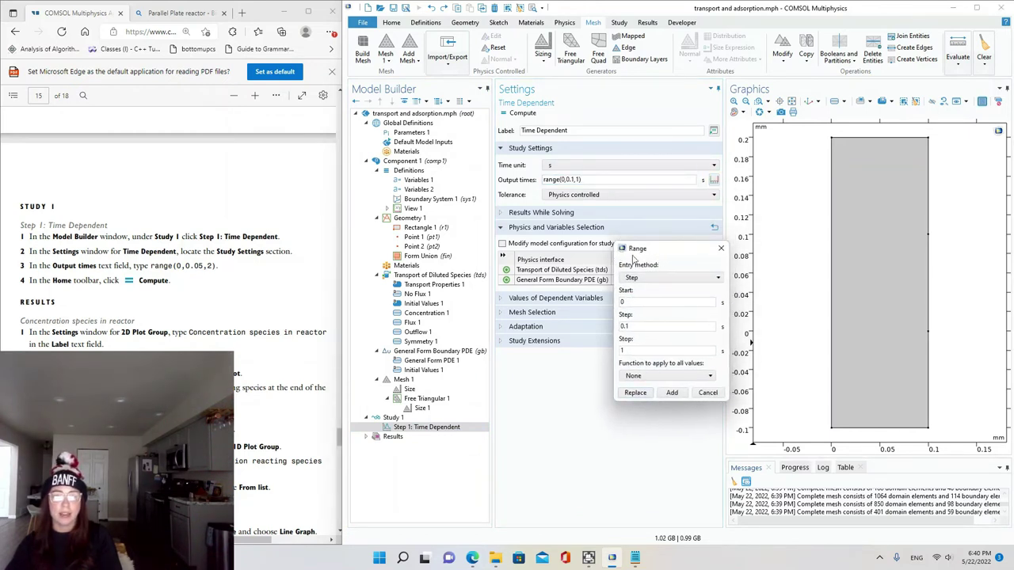
{"action": "left_click", "coordinate": [633, 304]}
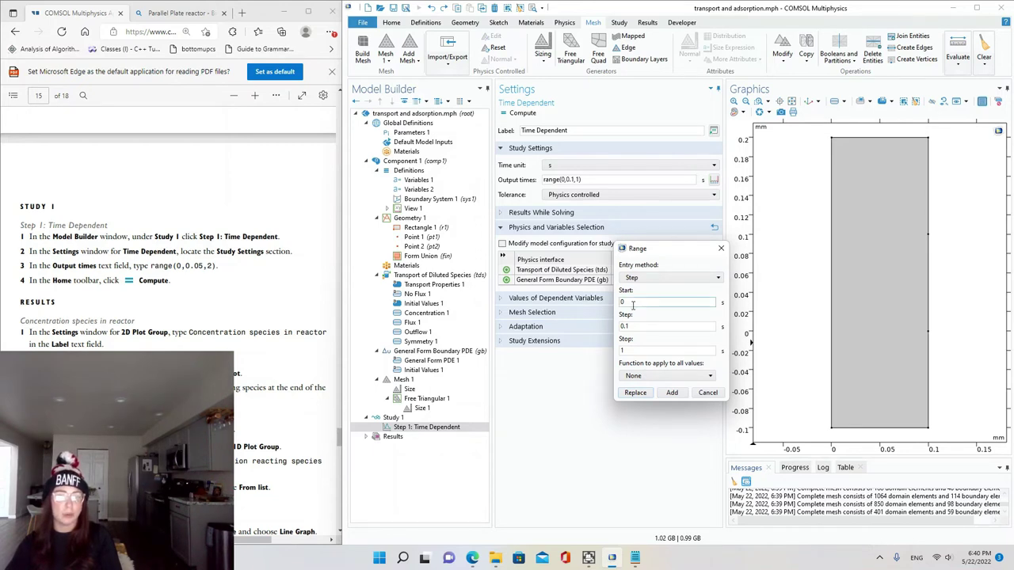
{"action": "double_click", "coordinate": [633, 326]}
{"action": "type", "text": "0."}
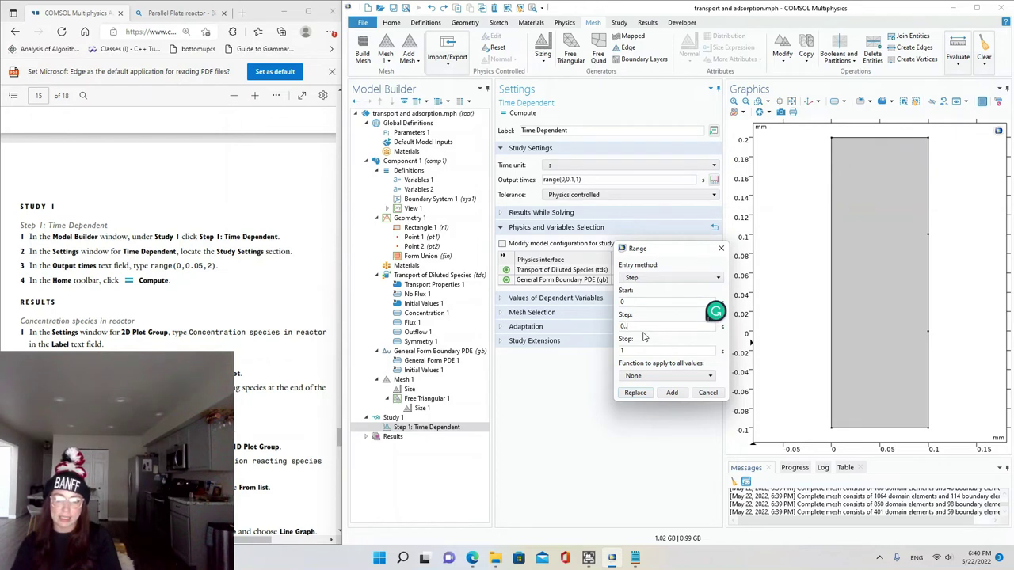
{"action": "type", "text": "05"}
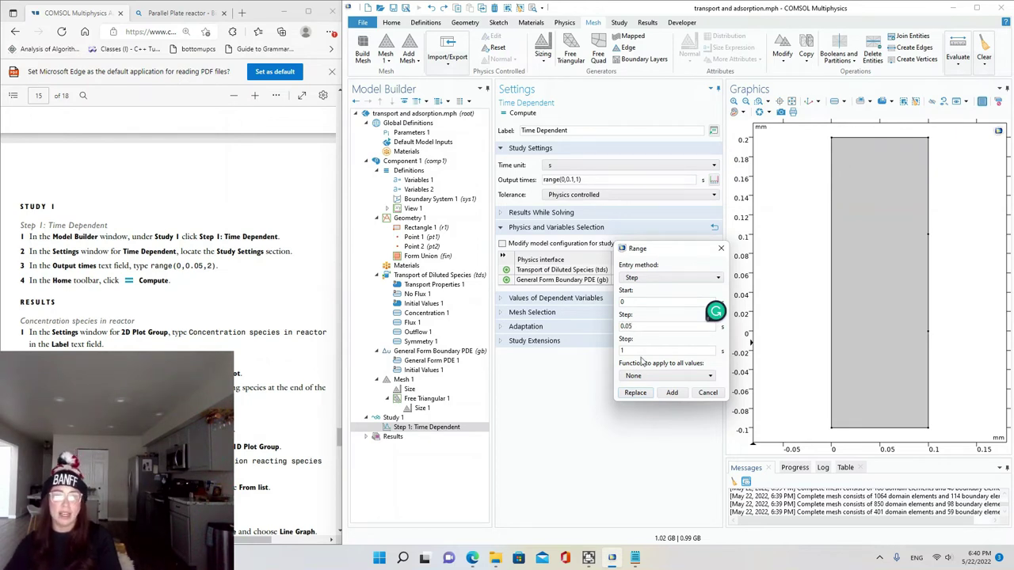
{"action": "double_click", "coordinate": [656, 350]}
{"action": "type", "text": "2"}
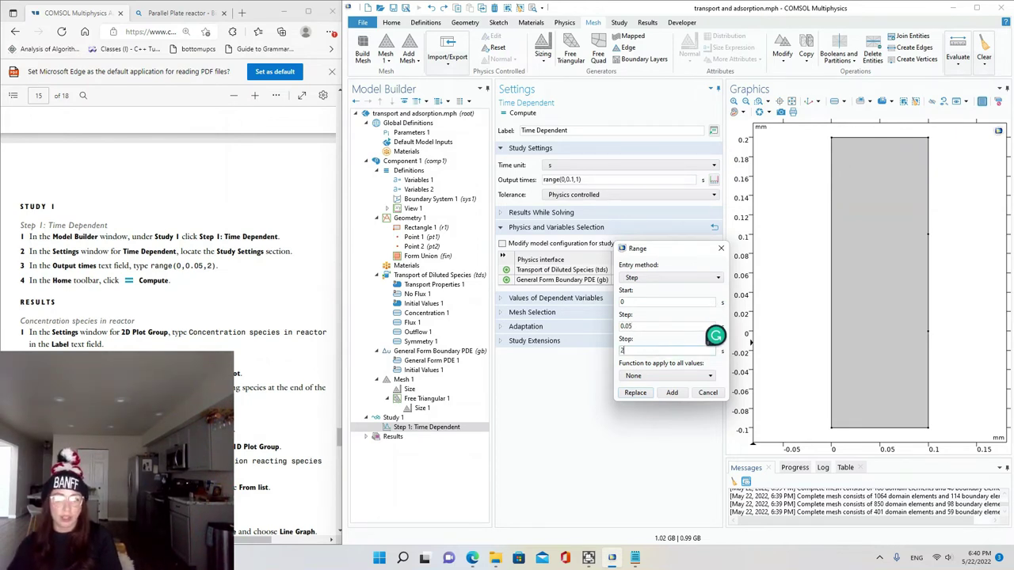
{"action": "left_click", "coordinate": [673, 392]}
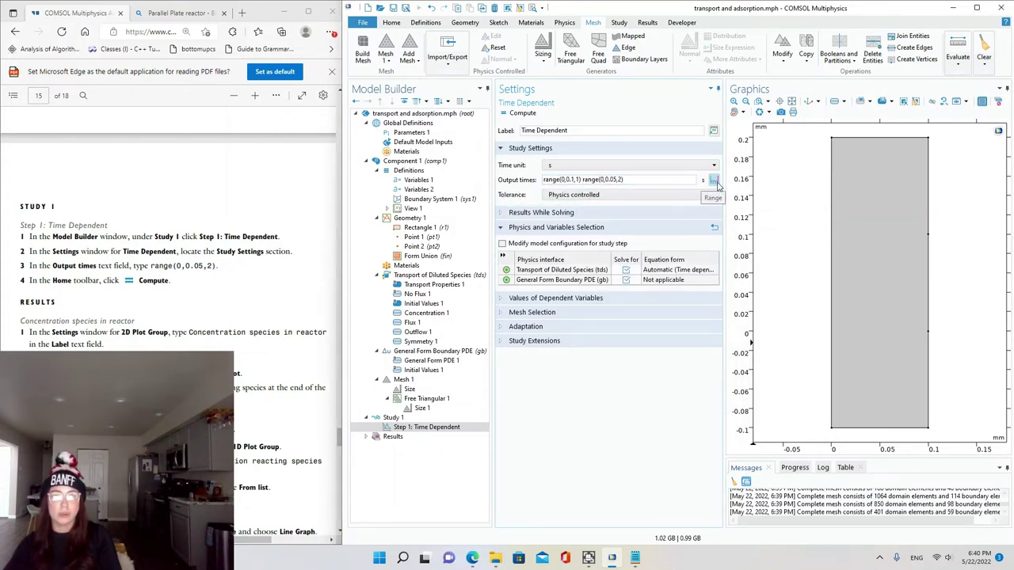
- Remove range(0,0.1,1) from the output times of the Time Dependent step and compute the study
{"action": "left_click_drag", "start_coordinate": [583, 179], "coordinate": [542, 180]}
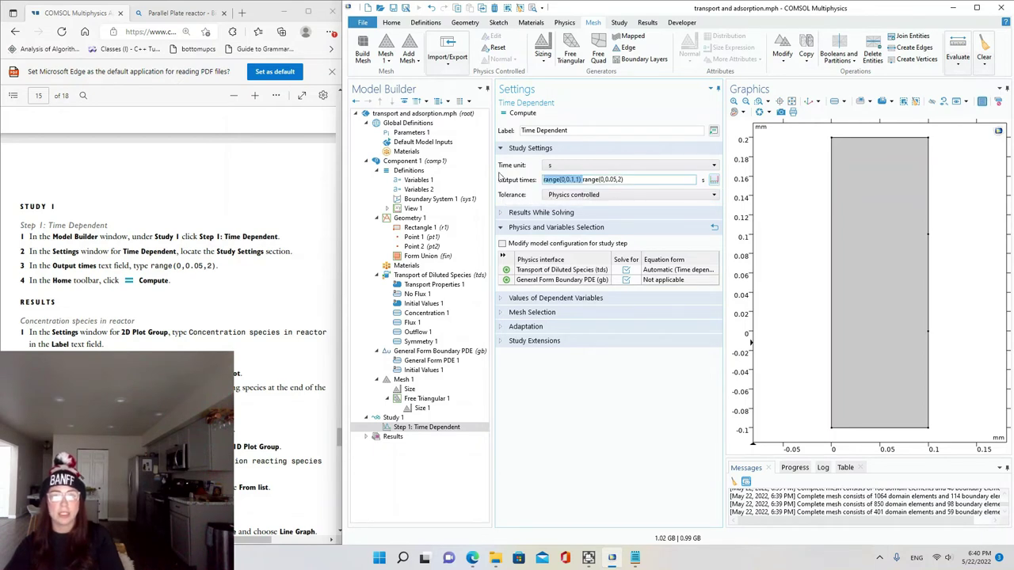
{"action": "key", "text": "BackSpace"}
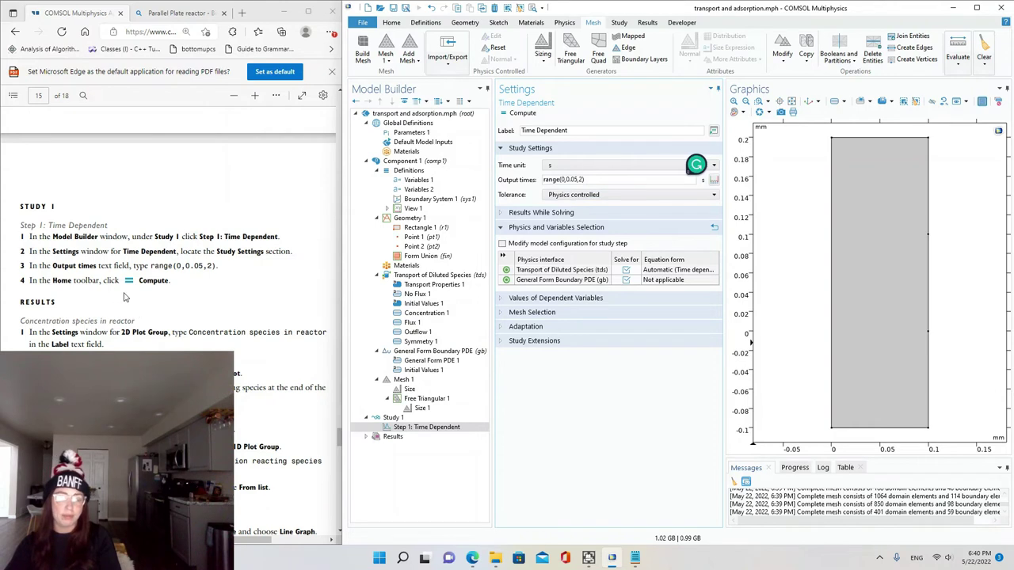
{"action": "left_click", "coordinate": [509, 117]}
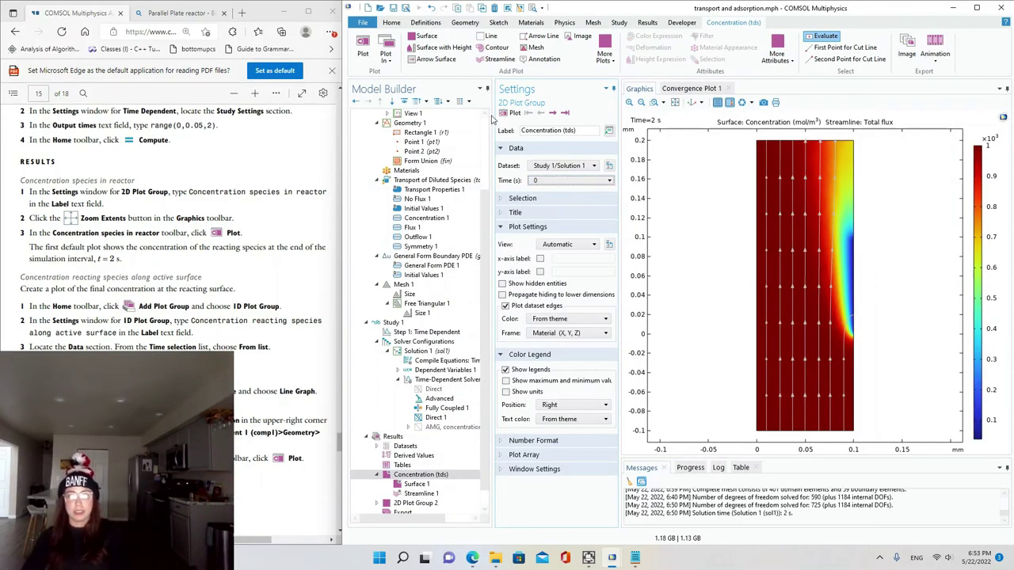
- Plot the concentration at 0 s and label the 2D plot group "Concentration species in reactor"
{"action": "left_click", "coordinate": [511, 112]}
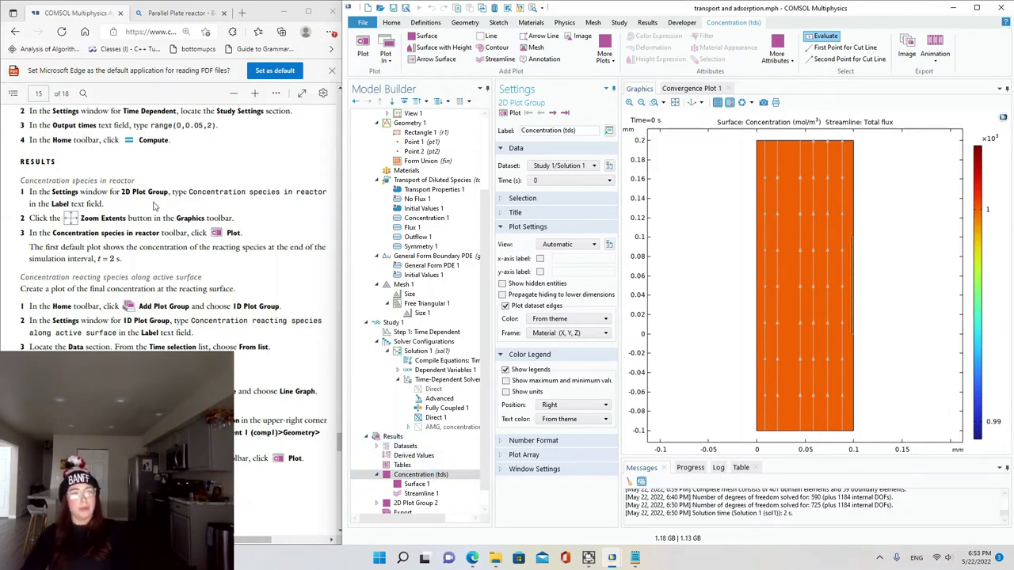
{"action": "left_click", "coordinate": [579, 130]}
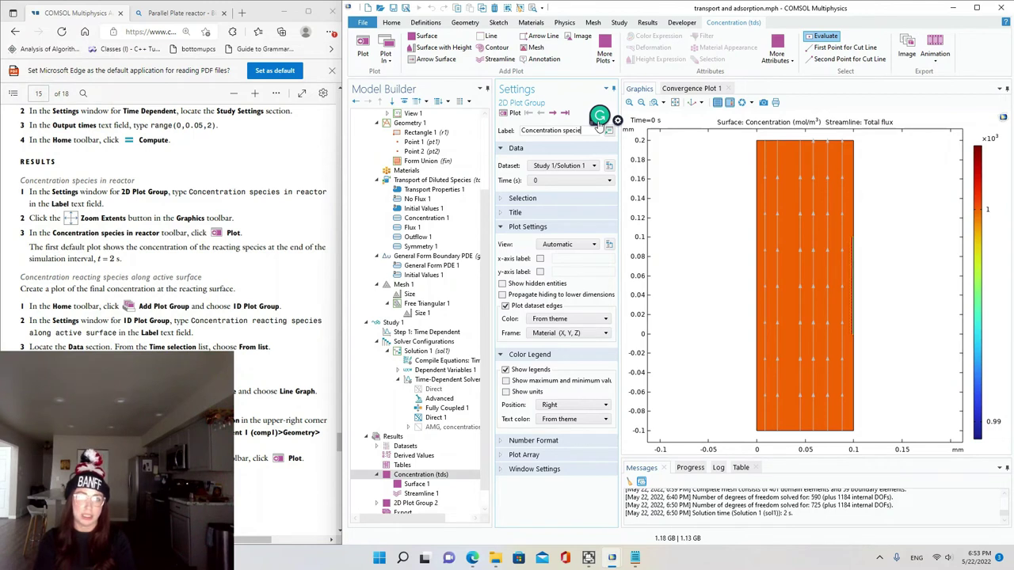
{"action": "type", "text": "Concentration species in reacto"}
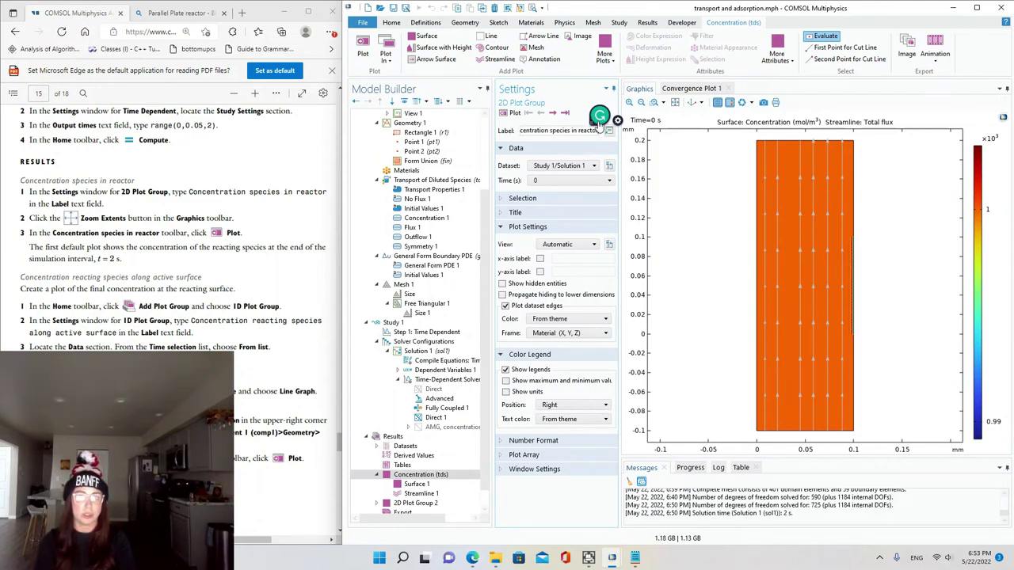
{"action": "type", "text": "r"}
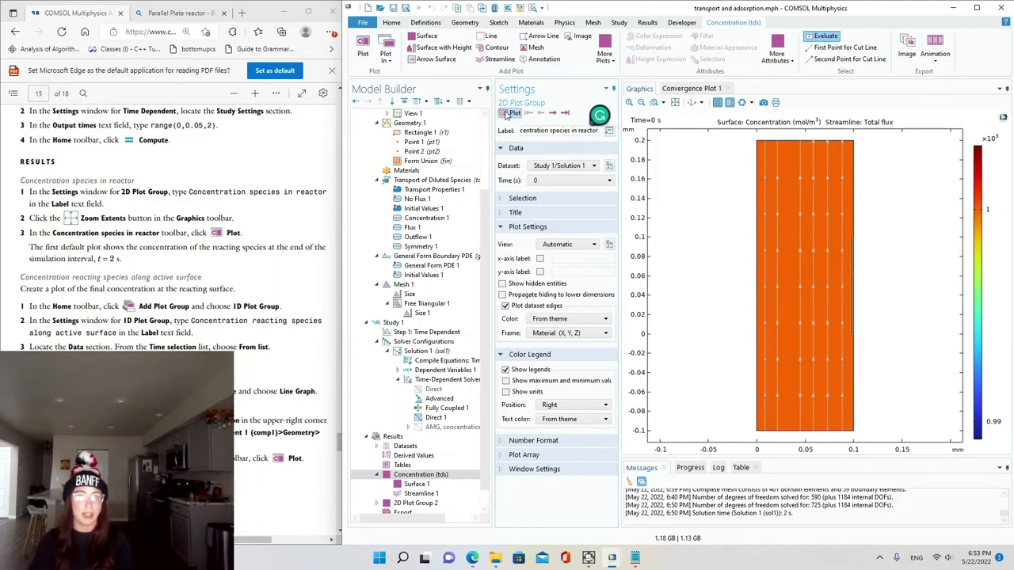
{"action": "left_click", "coordinate": [524, 151]}
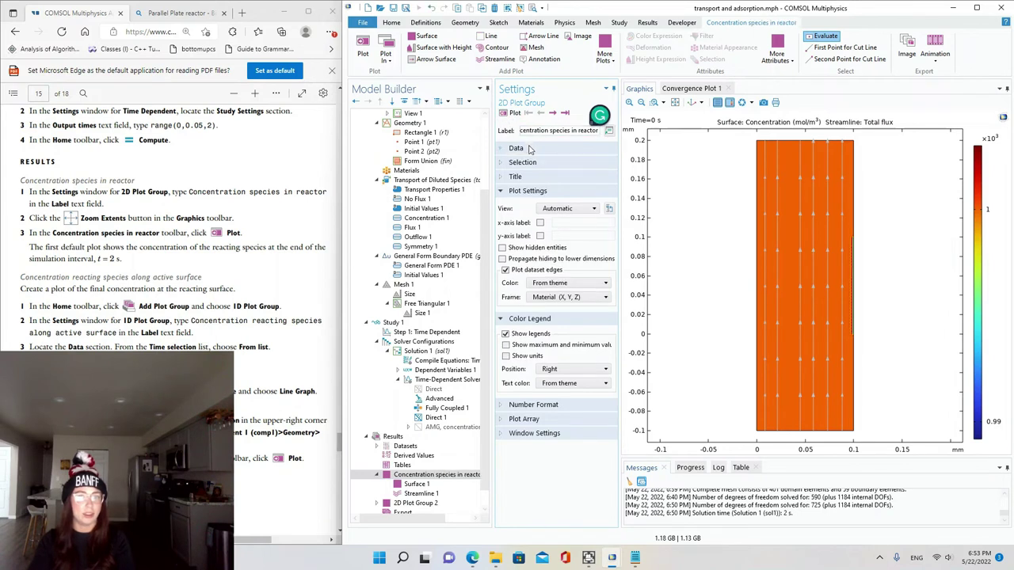
{"action": "left_click", "coordinate": [507, 151]}
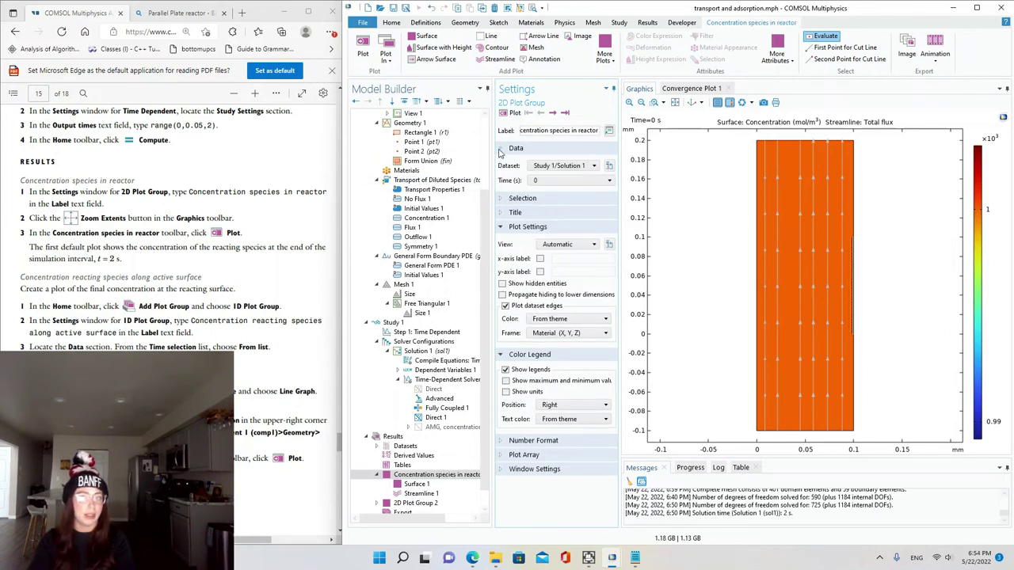
- Plot the species concentration in the reactor at 1.45 s and at 2 s
{"action": "left_click", "coordinate": [547, 180]}
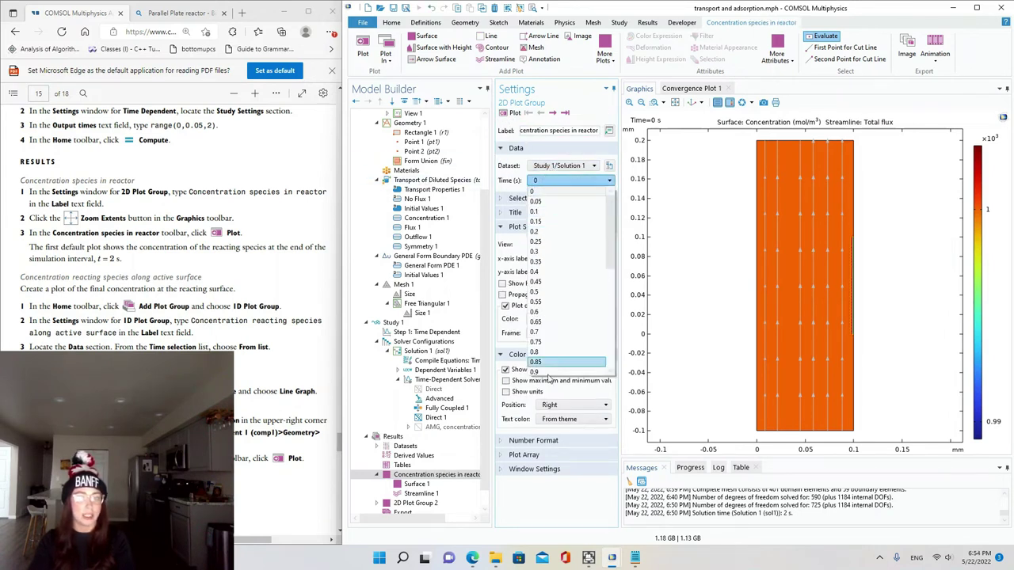
{"action": "scroll", "coordinate": [555, 369], "scroll_direction": "down", "scroll_amount": 8}
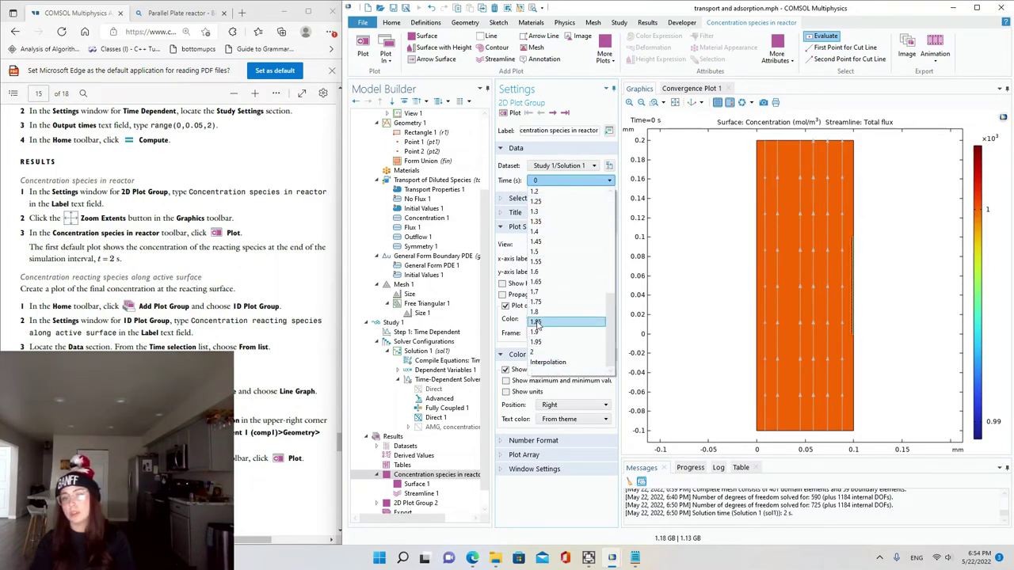
{"action": "left_click", "coordinate": [546, 241]}
{"action": "left_click", "coordinate": [511, 112]}
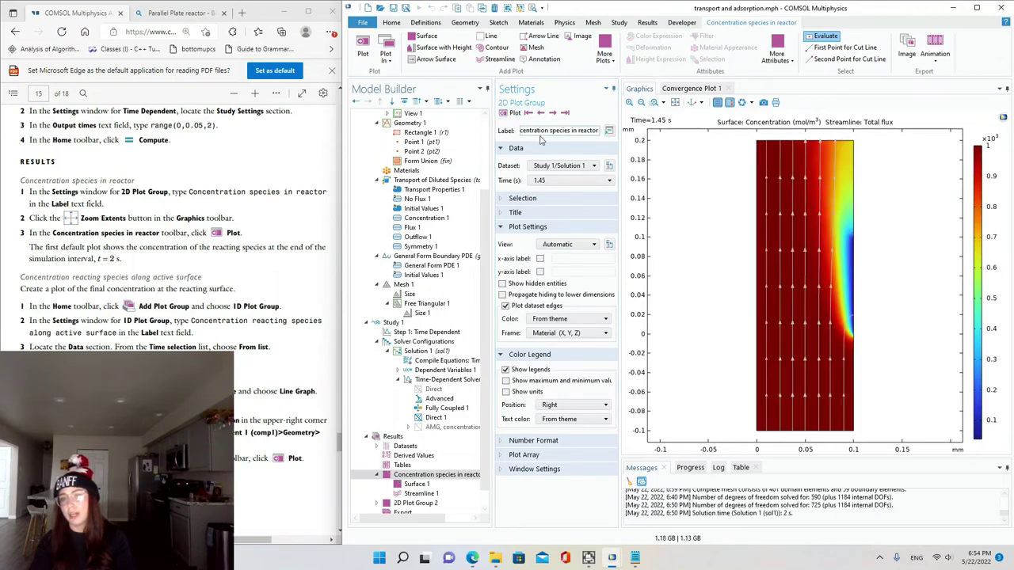
{"action": "left_click", "coordinate": [566, 181]}
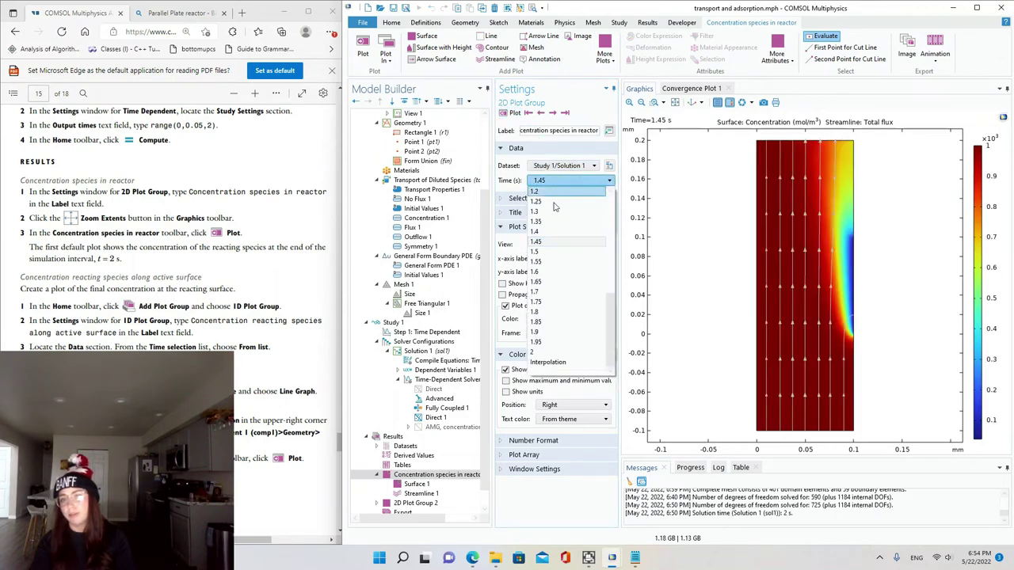
{"action": "left_click", "coordinate": [552, 353]}
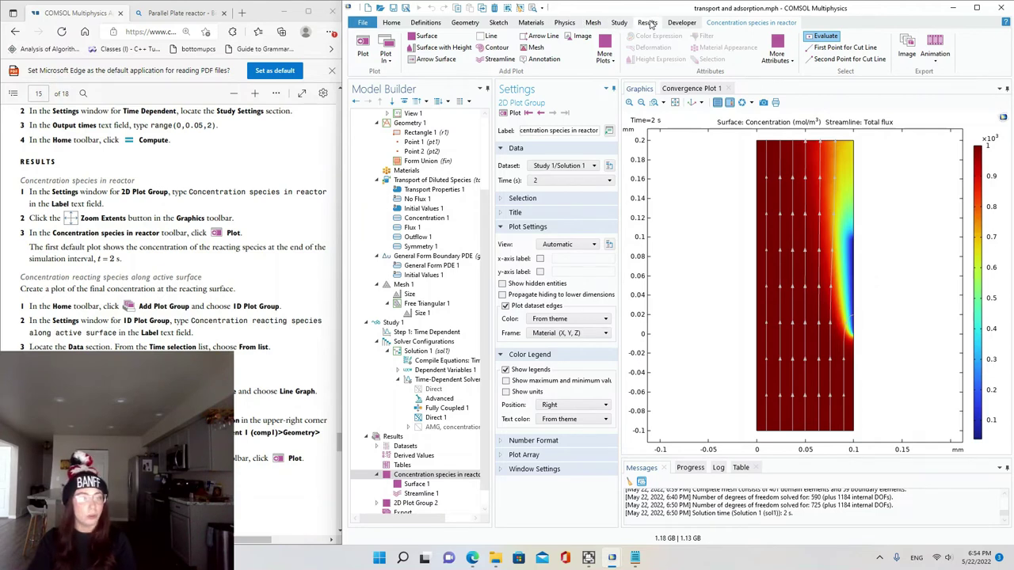
- Add a 1D plot group and label it "Concentration reacting species along active surface"
{"action": "left_click", "coordinate": [391, 22]}
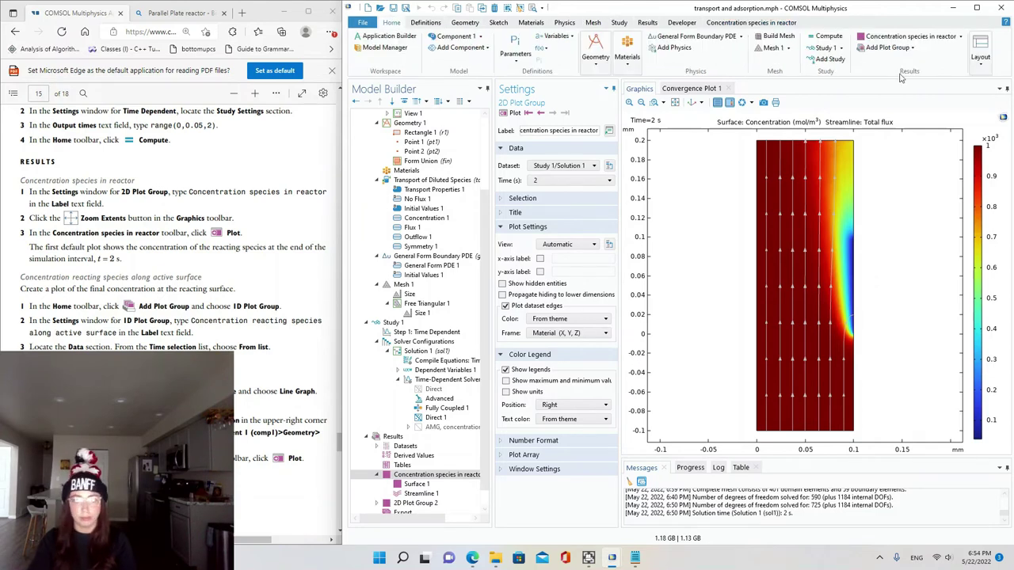
{"action": "left_click", "coordinate": [891, 48]}
{"action": "left_click", "coordinate": [870, 86]}
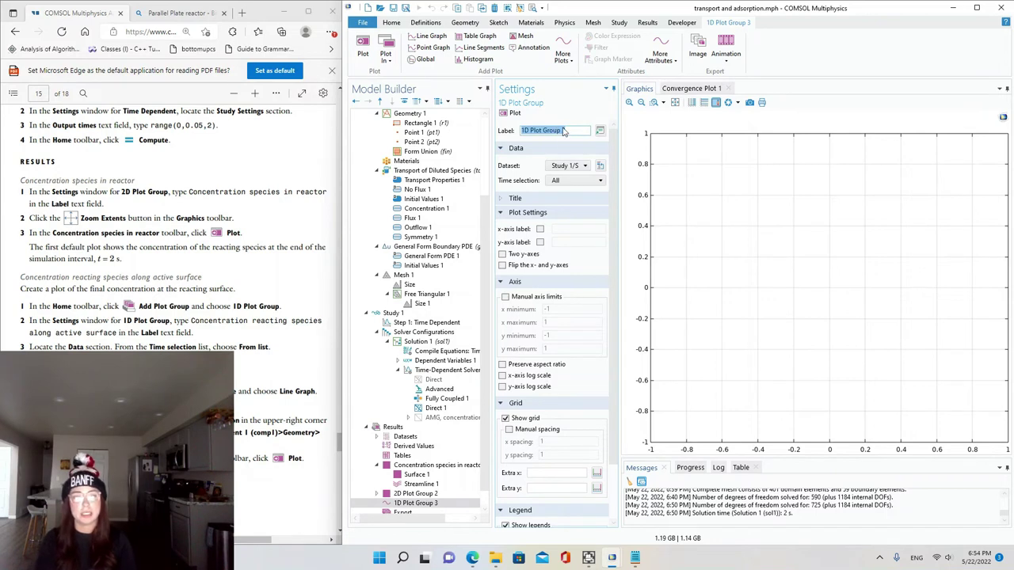
{"action": "type", "text": "Concentration reacti"}
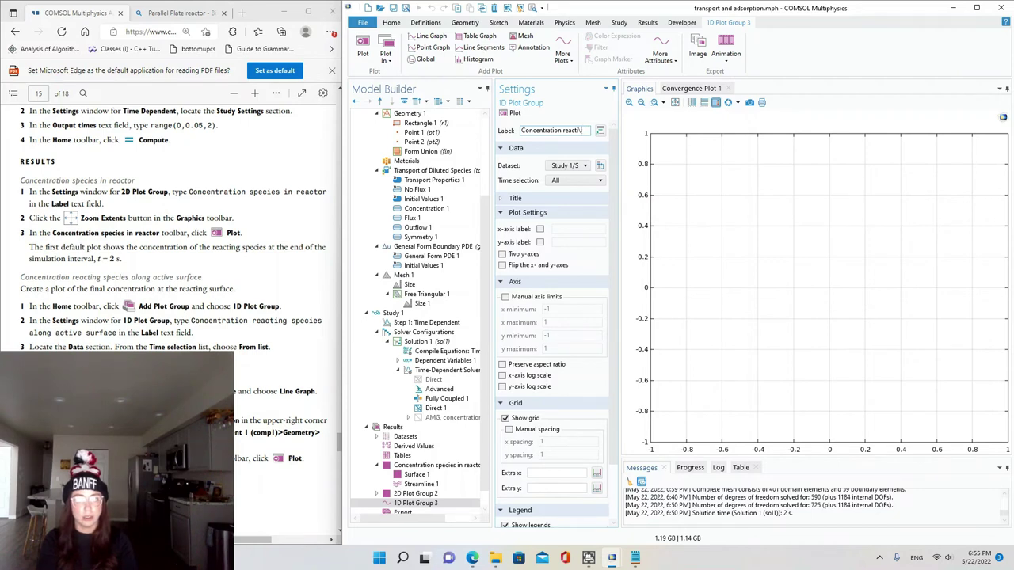
{"action": "type", "text": "ng specie"}
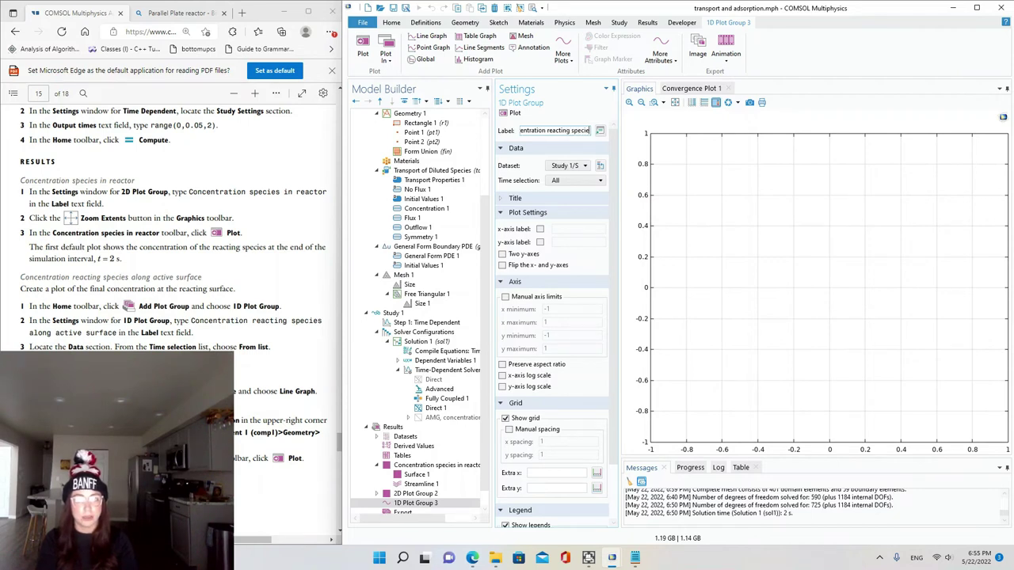
{"action": "type", "text": "s along"}
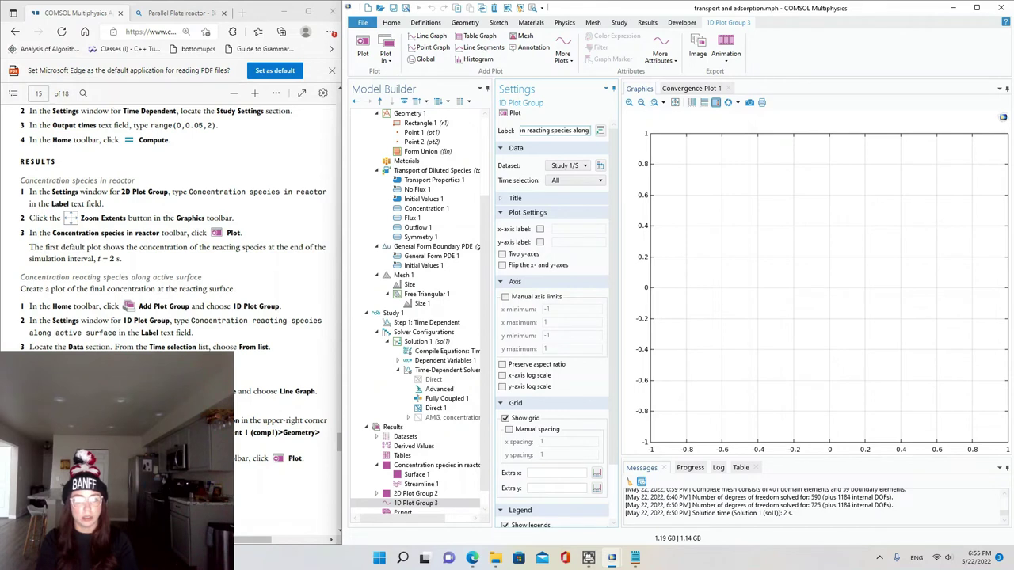
{"action": "type", "text": " active surface"}
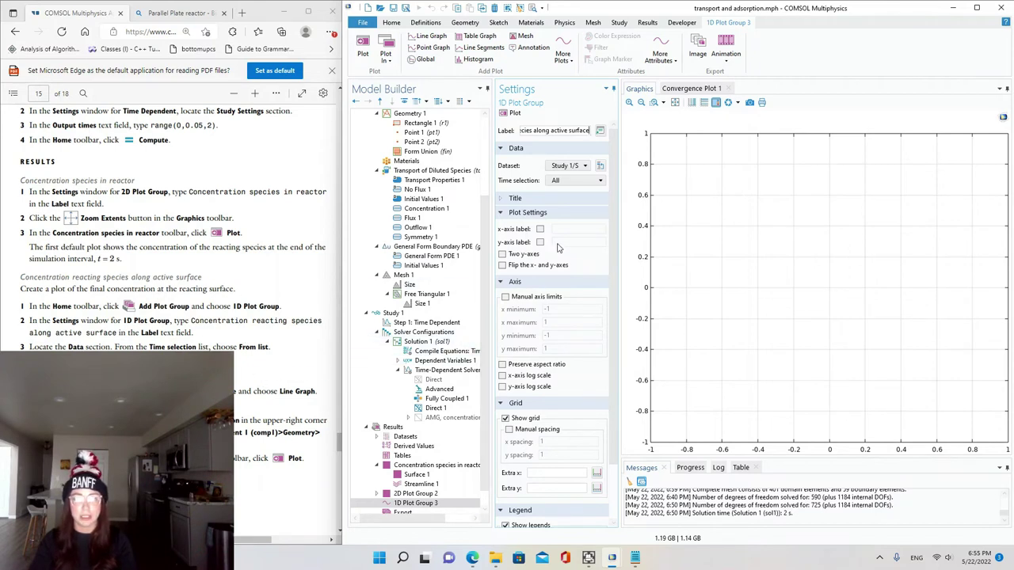
- Set the 1D plot group's dataset to Study 1/Solution 1 and its time selection to From list with only 2 s selected
{"action": "left_click", "coordinate": [564, 182]}
{"action": "left_click", "coordinate": [564, 182]}
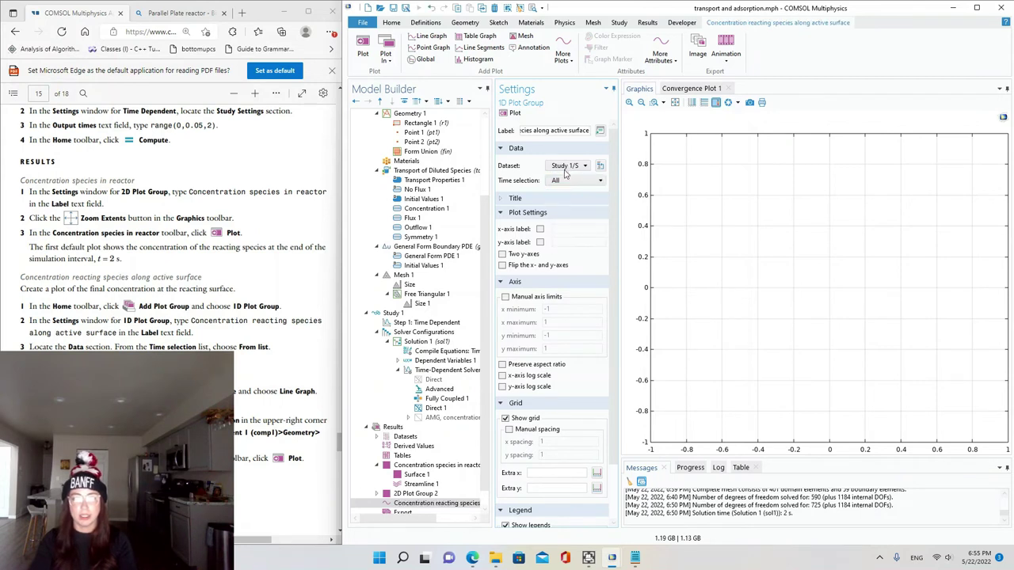
{"action": "left_click", "coordinate": [565, 166]}
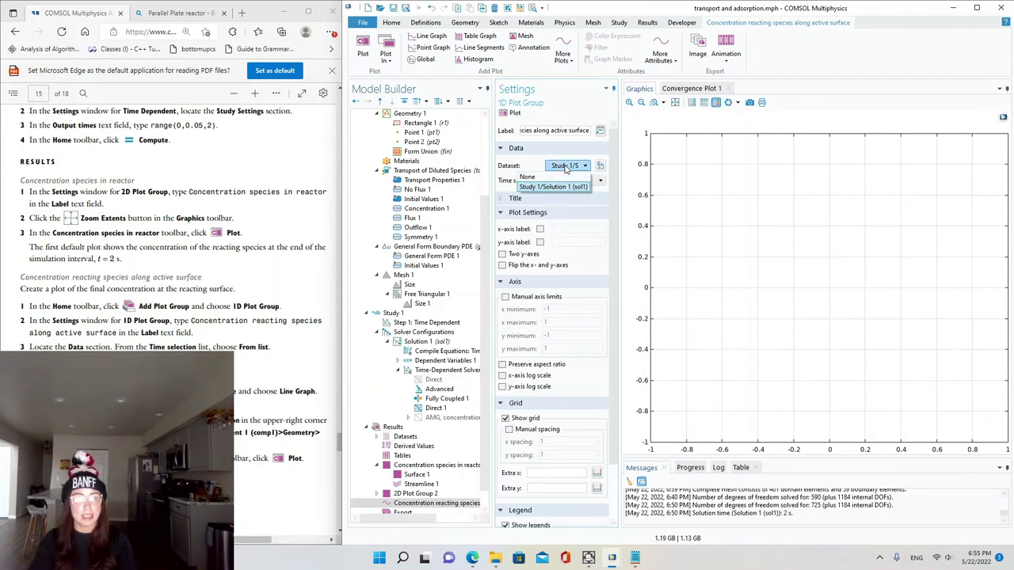
{"action": "left_click", "coordinate": [560, 186]}
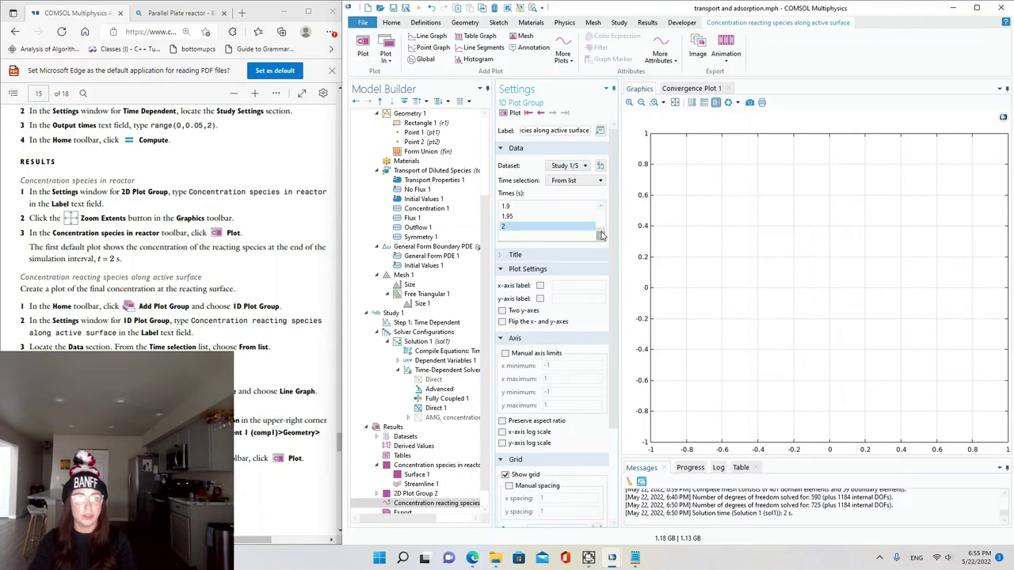
{"action": "left_click_drag", "start_coordinate": [601, 232], "coordinate": [601, 213]}
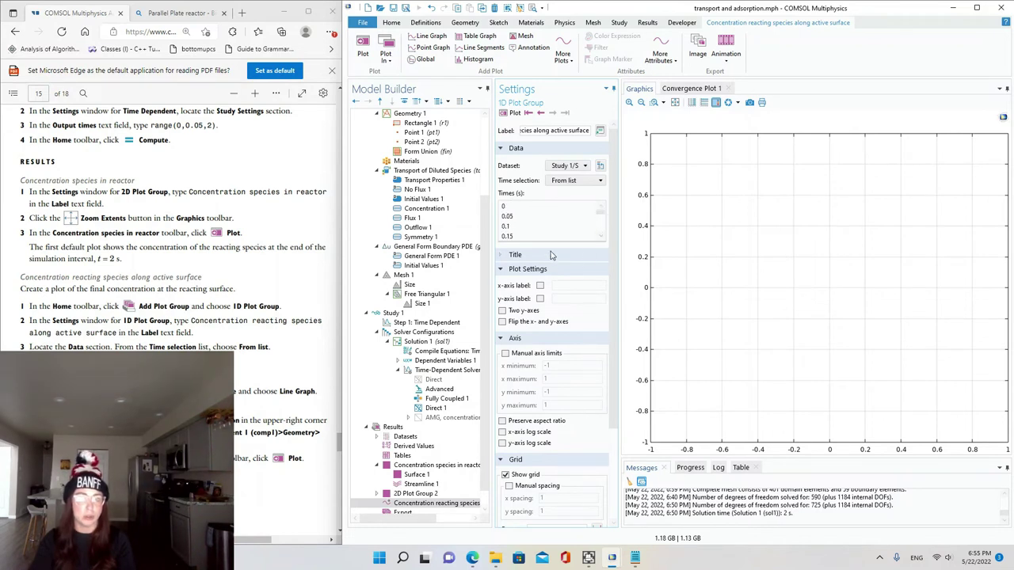
{"action": "scroll", "coordinate": [604, 224], "scroll_direction": "down", "scroll_amount": 3}
{"action": "left_click_drag", "start_coordinate": [604, 218], "coordinate": [604, 236]}
{"action": "left_click", "coordinate": [517, 228]}
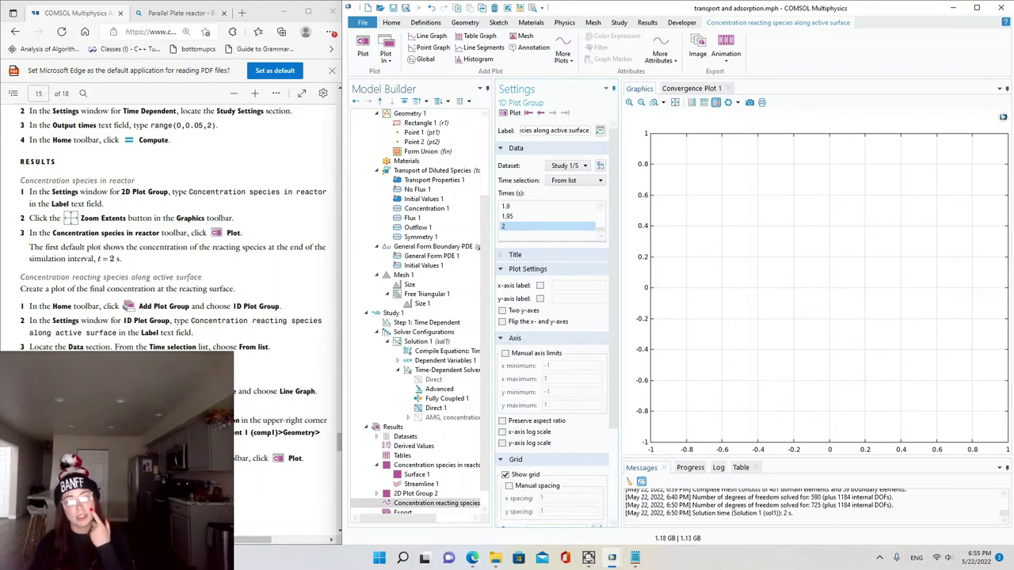
- Add a line graph to the 1D plot group for the active surface and select boundary 5 for it
{"action": "scroll", "coordinate": [416, 316], "scroll_direction": "down", "scroll_amount": 1}
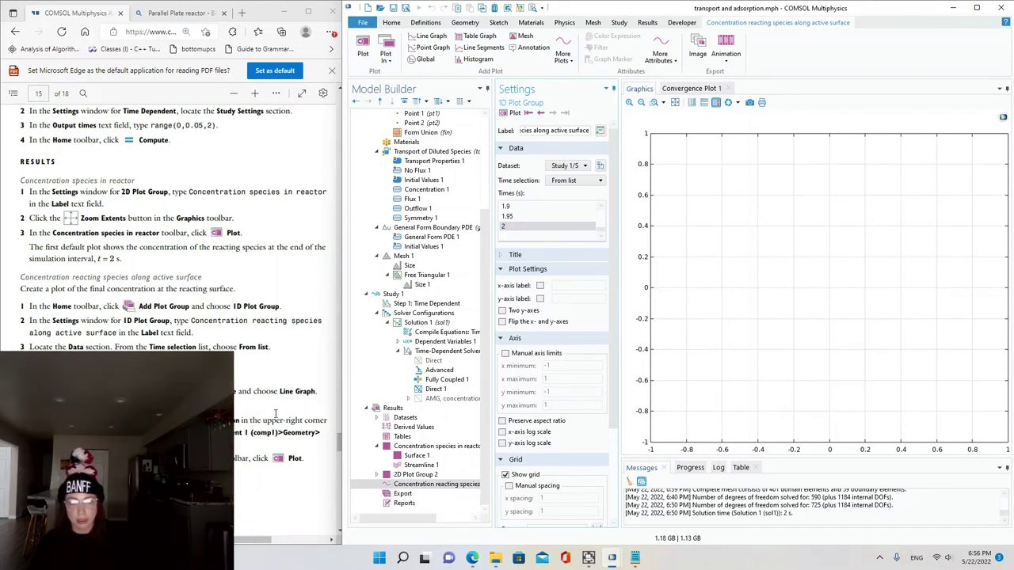
{"action": "left_click", "coordinate": [416, 486]}
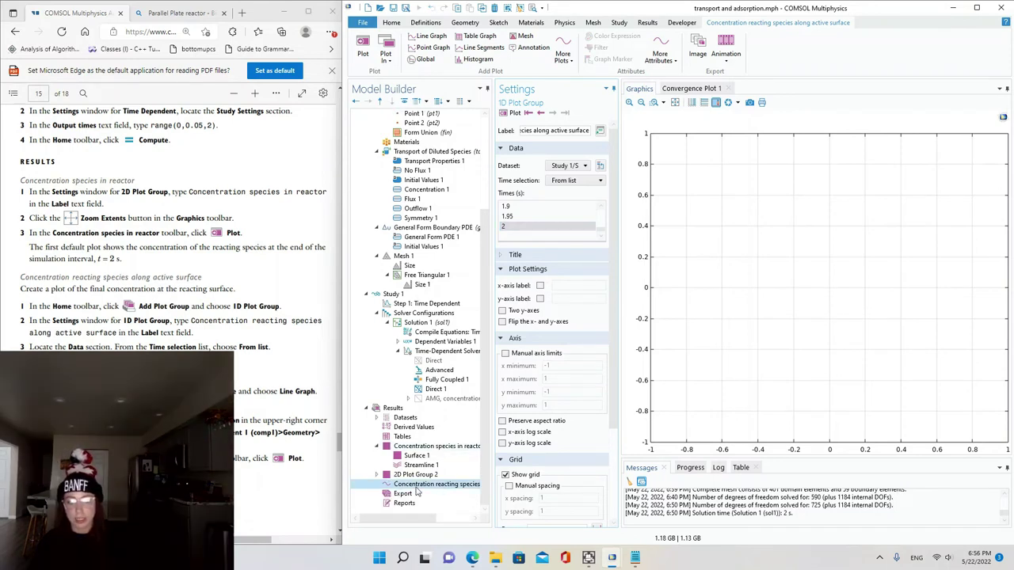
{"action": "right_click", "coordinate": [415, 486]}
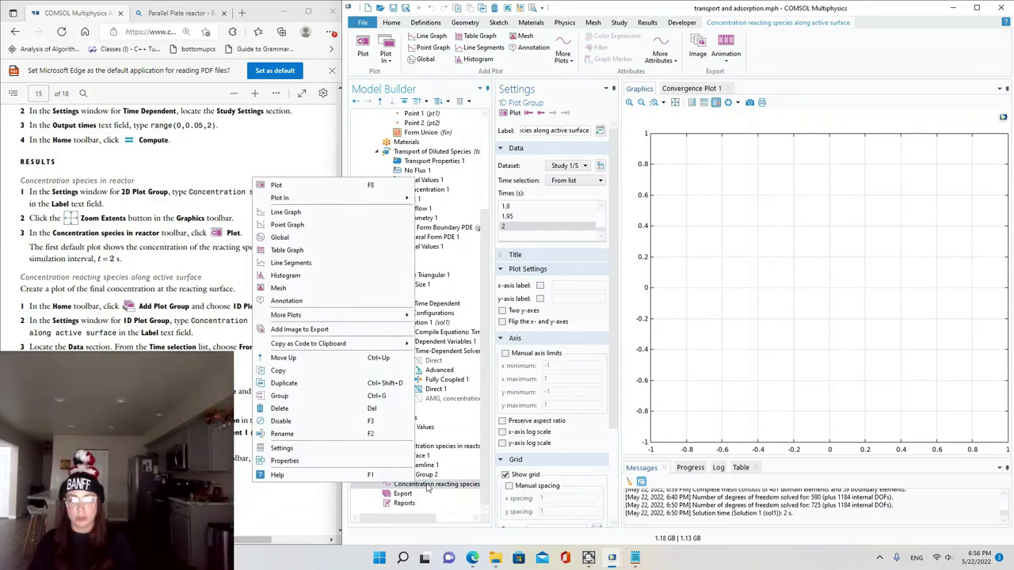
{"action": "left_click", "coordinate": [490, 495]}
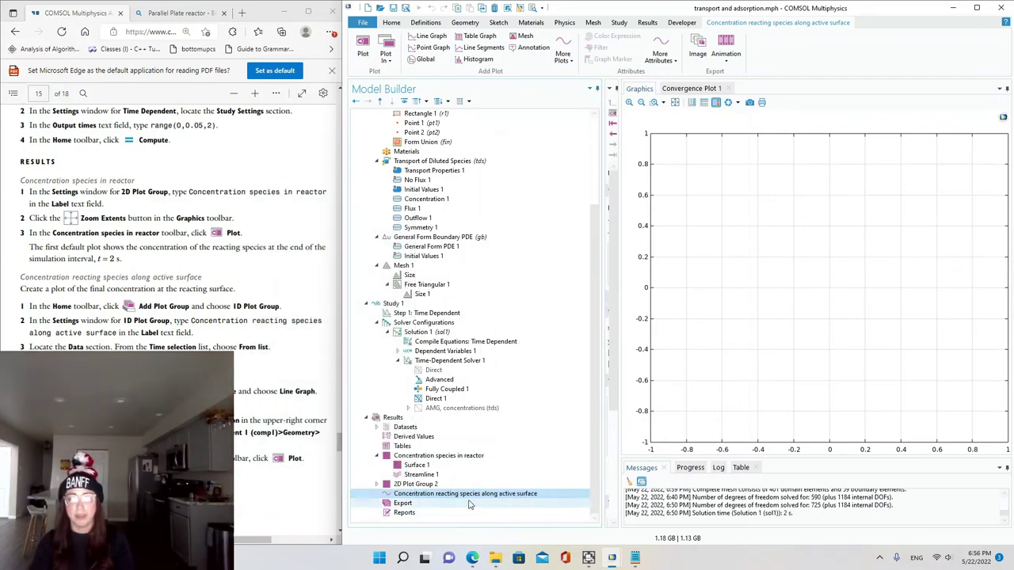
{"action": "right_click", "coordinate": [470, 494]}
{"action": "mouse_move", "coordinate": [334, 213]}
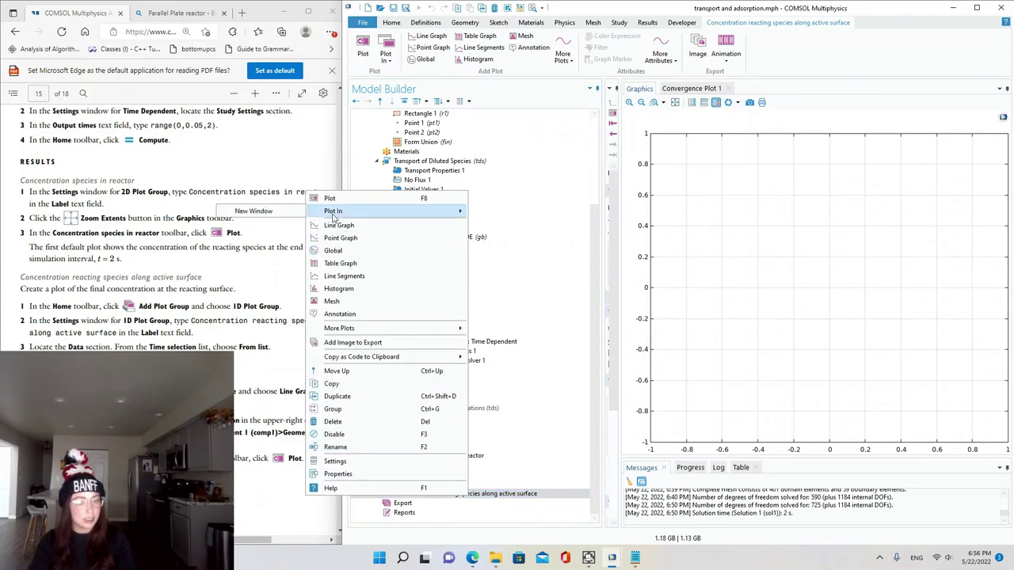
{"action": "left_click", "coordinate": [339, 225]}
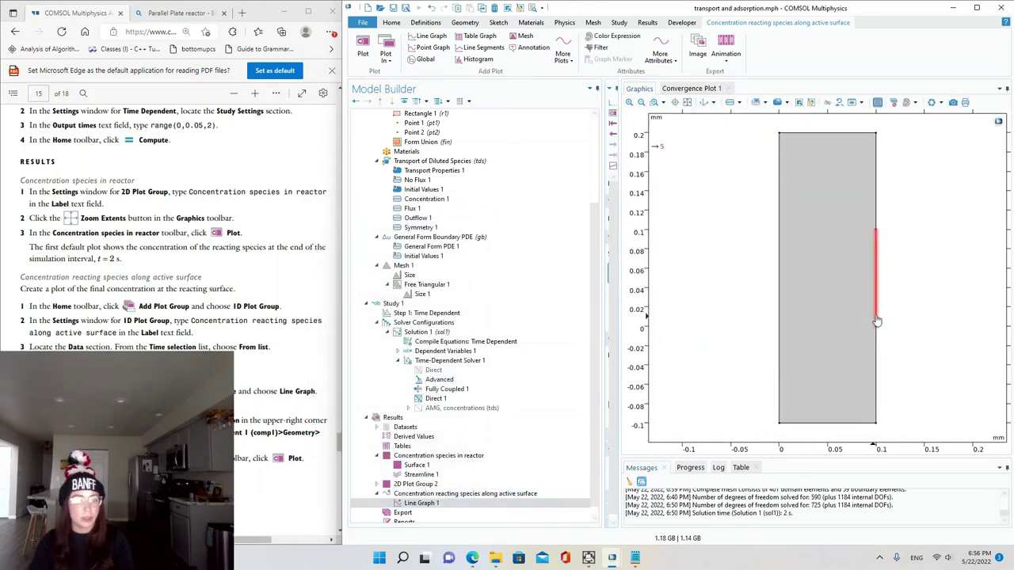
{"action": "left_click_drag", "start_coordinate": [597, 347], "coordinate": [486, 348]}
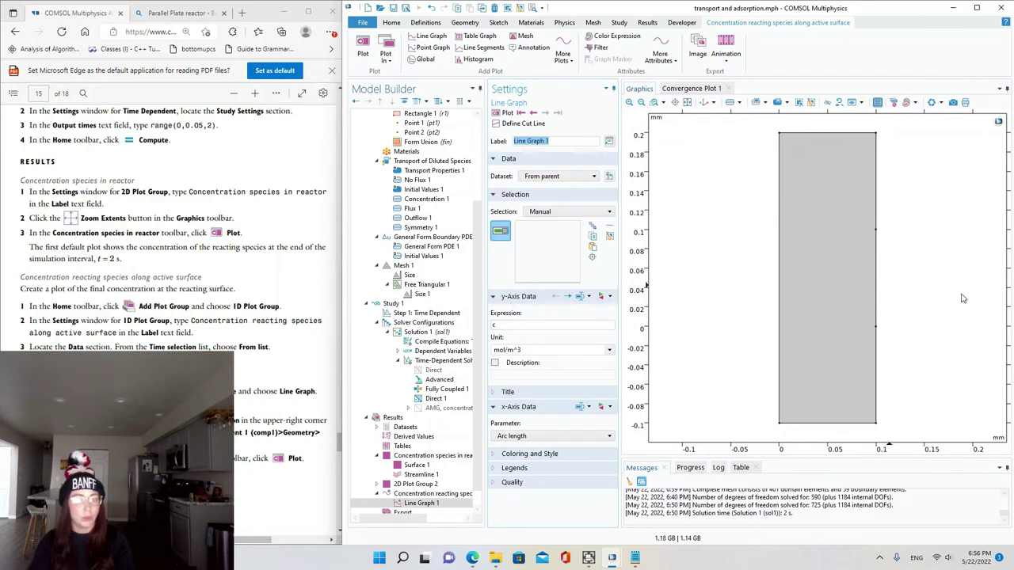
{"action": "left_click", "coordinate": [874, 305]}
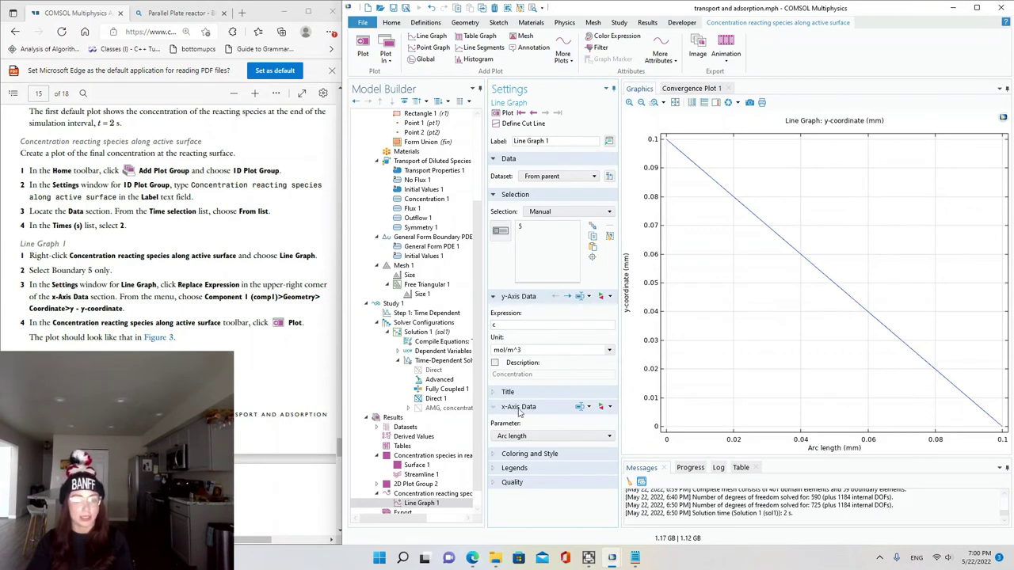
- Replace the x-axis data expression of Line Graph 1 with Component 1's geometry coordinate y (y-coordinate)
{"action": "left_click", "coordinate": [525, 437]}
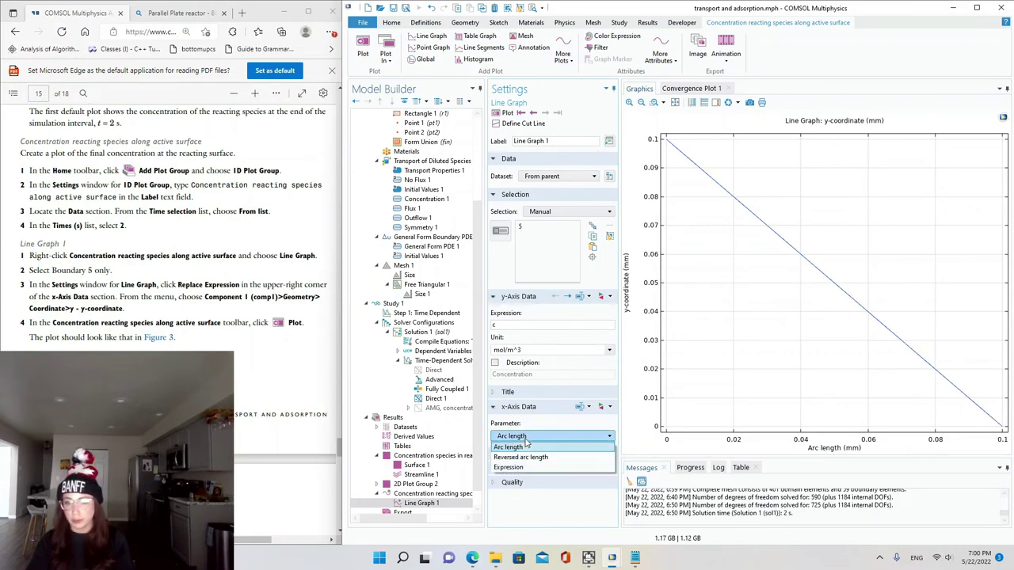
{"action": "left_click", "coordinate": [525, 445]}
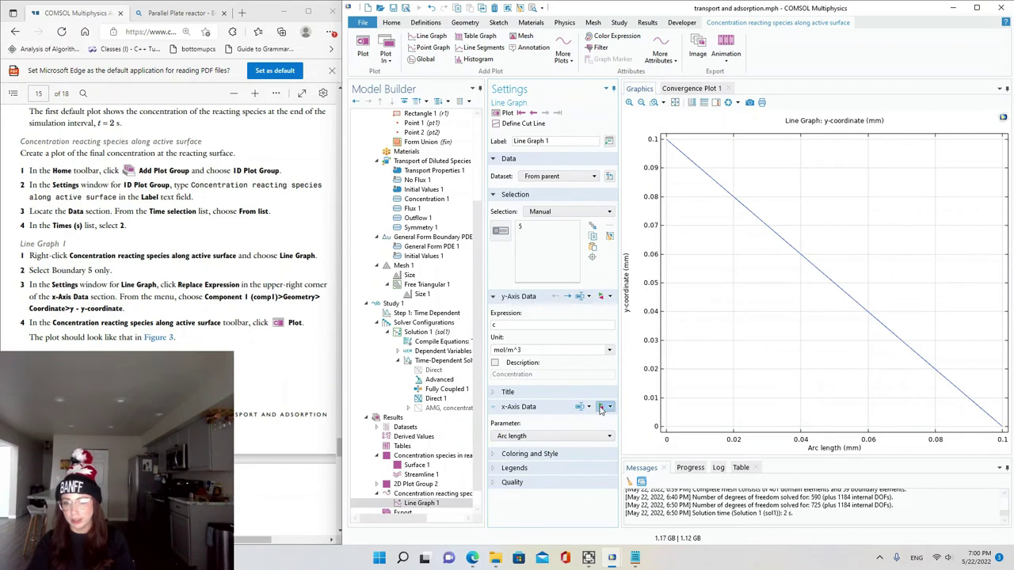
{"action": "left_click", "coordinate": [601, 407]}
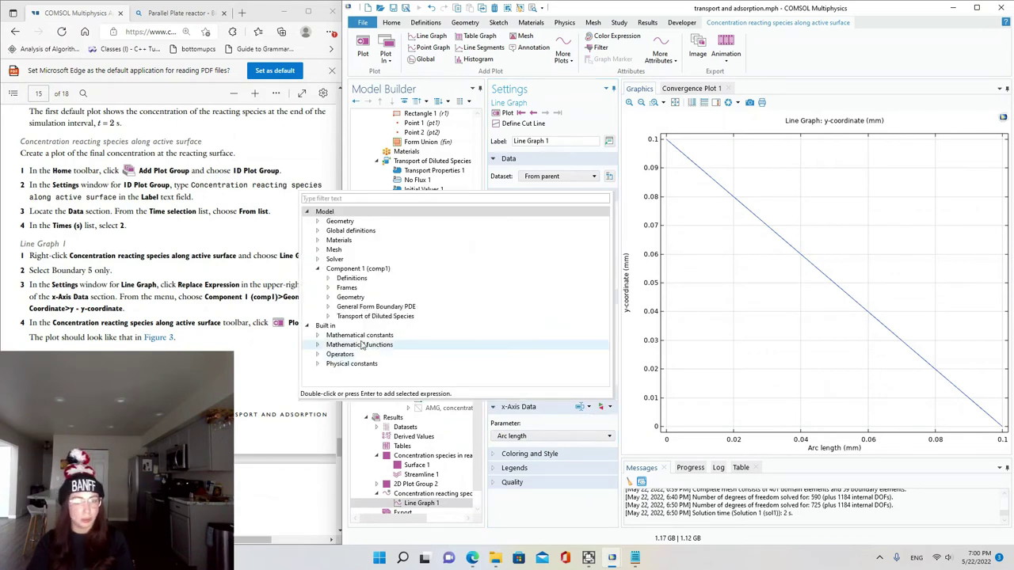
{"action": "left_click", "coordinate": [328, 300]}
{"action": "left_click", "coordinate": [339, 325]}
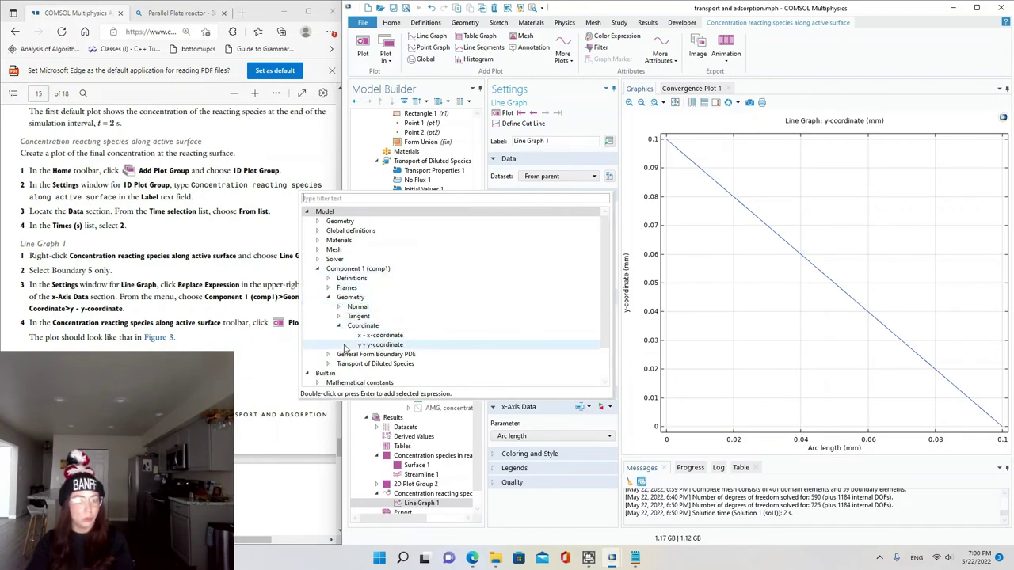
{"action": "double_click", "coordinate": [379, 344]}
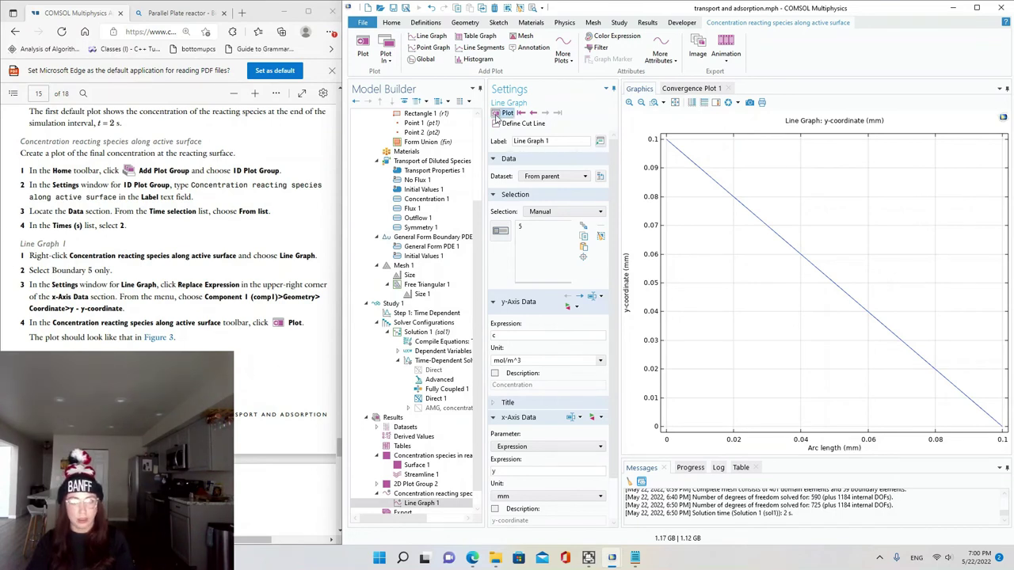
- Plot the concentration line graph along the active surface and widen the model tree to show the full node names
{"action": "left_click", "coordinate": [502, 114]}
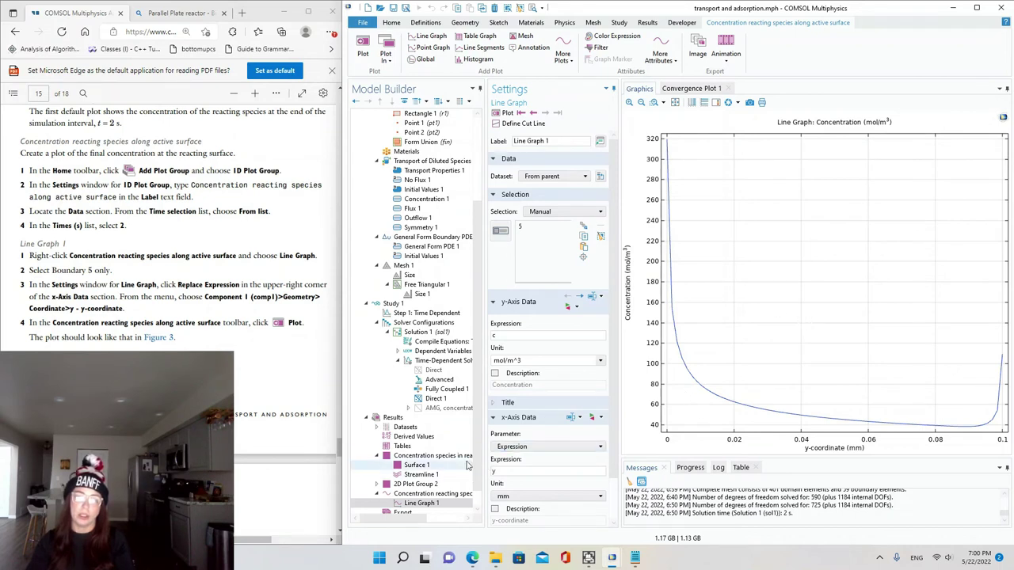
{"action": "left_click_drag", "start_coordinate": [482, 458], "coordinate": [595, 458]}
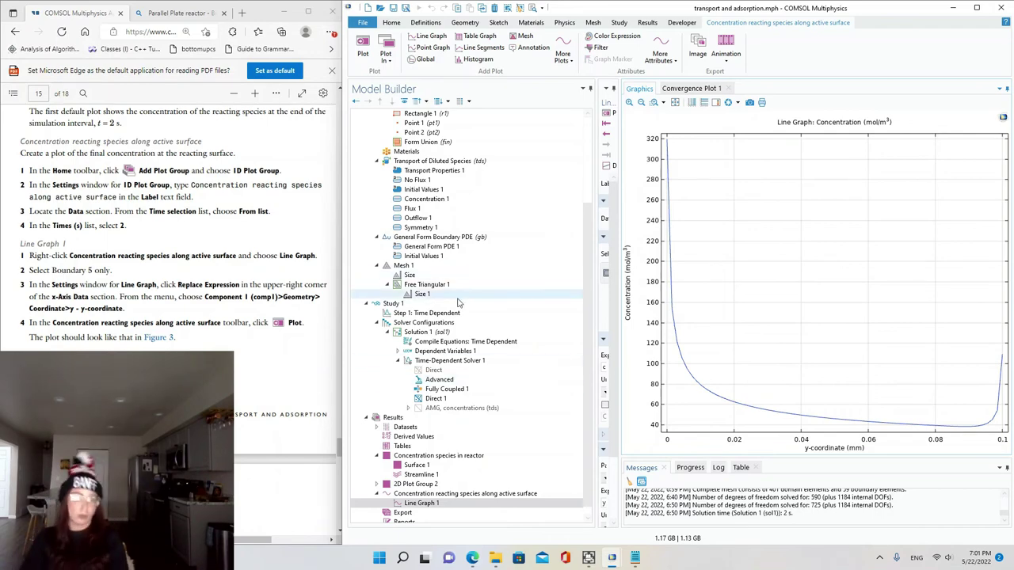
- Compare the line graph with Figure 3 in the PDF, check Figure 4, and return to the adsorbed species instructions
{"action": "scroll", "coordinate": [168, 253], "scroll_direction": "down", "scroll_amount": 3}
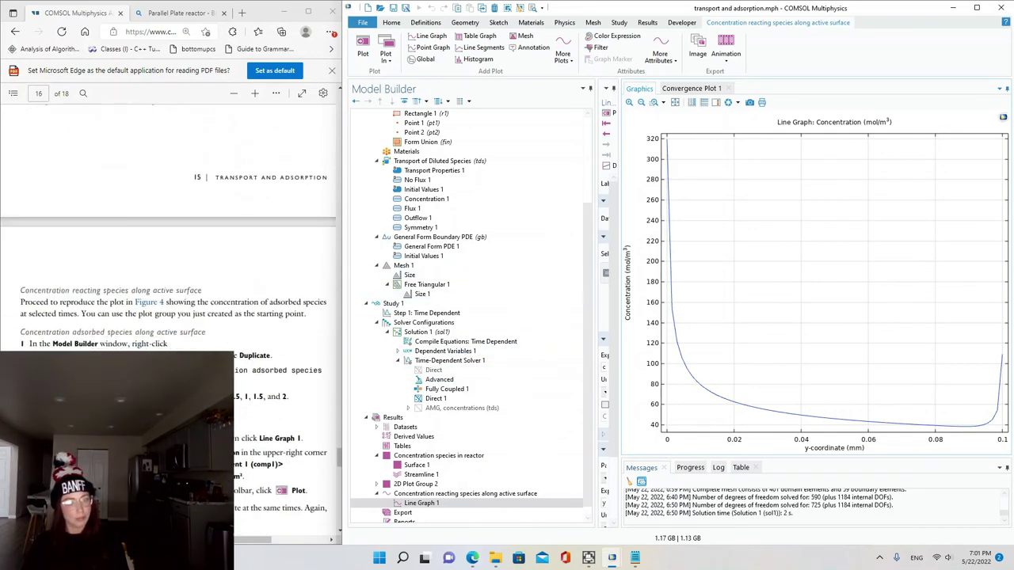
{"action": "scroll", "coordinate": [128, 319], "scroll_direction": "up", "scroll_amount": 3}
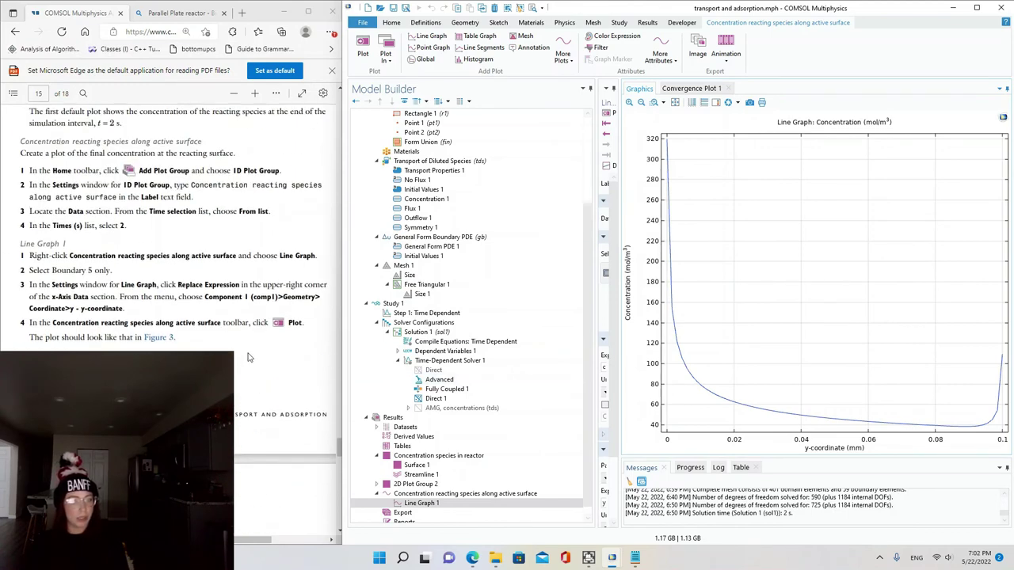
{"action": "scroll", "coordinate": [128, 335], "scroll_direction": "down", "scroll_amount": 2}
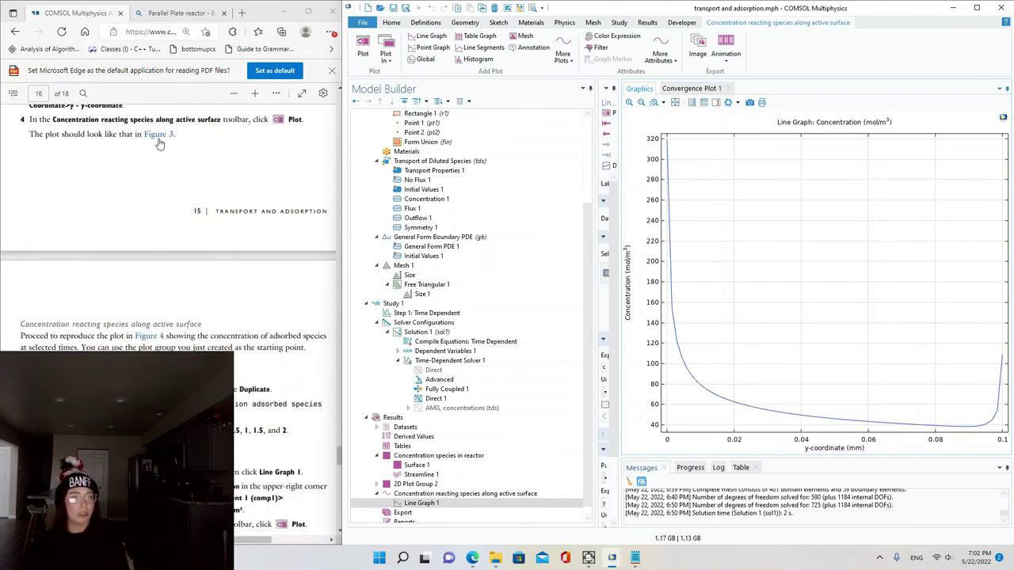
{"action": "left_click", "coordinate": [157, 137]}
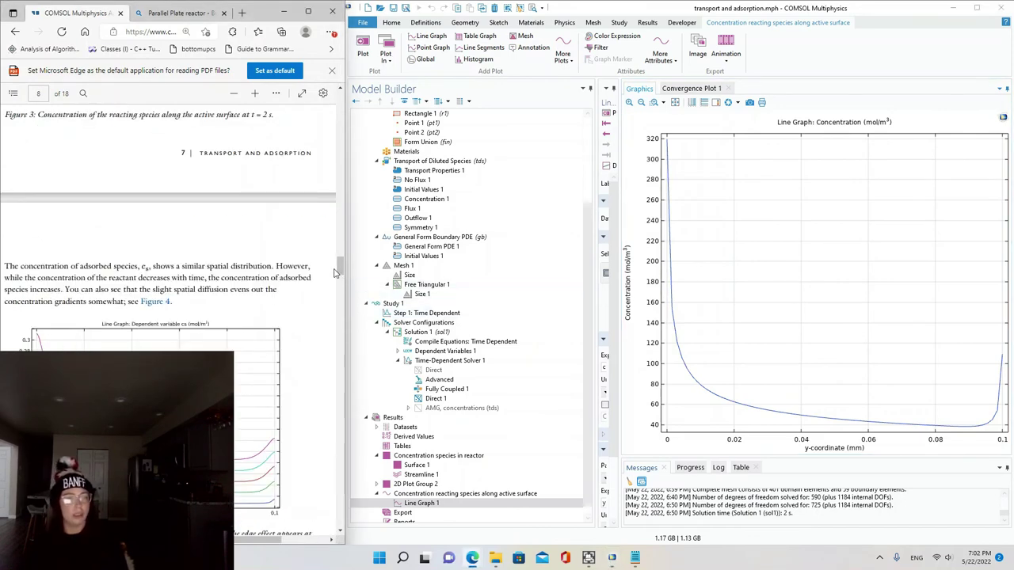
{"action": "scroll", "coordinate": [258, 277], "scroll_direction": "up", "scroll_amount": 3}
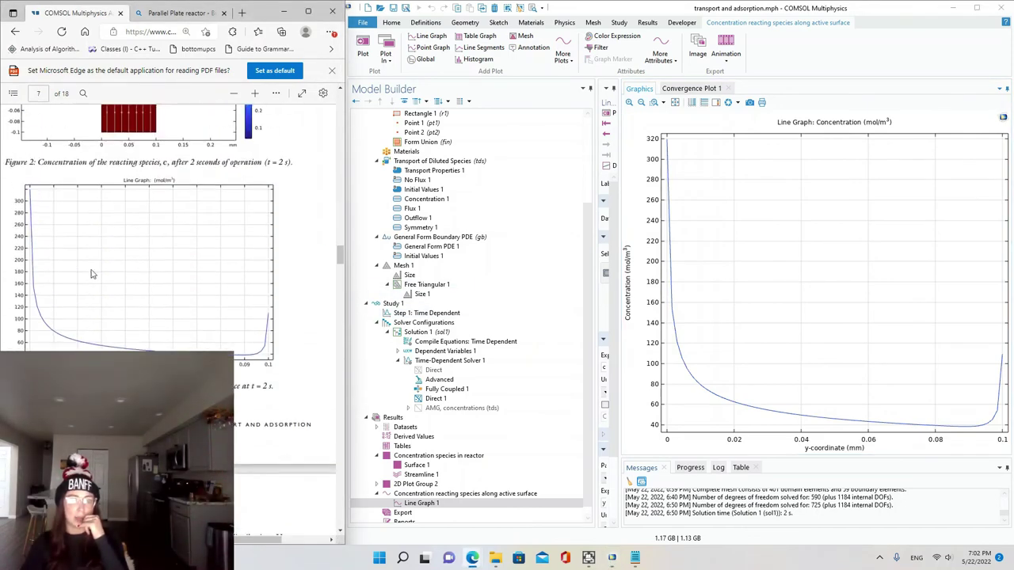
{"action": "left_click_drag", "start_coordinate": [339, 255], "coordinate": [339, 274]}
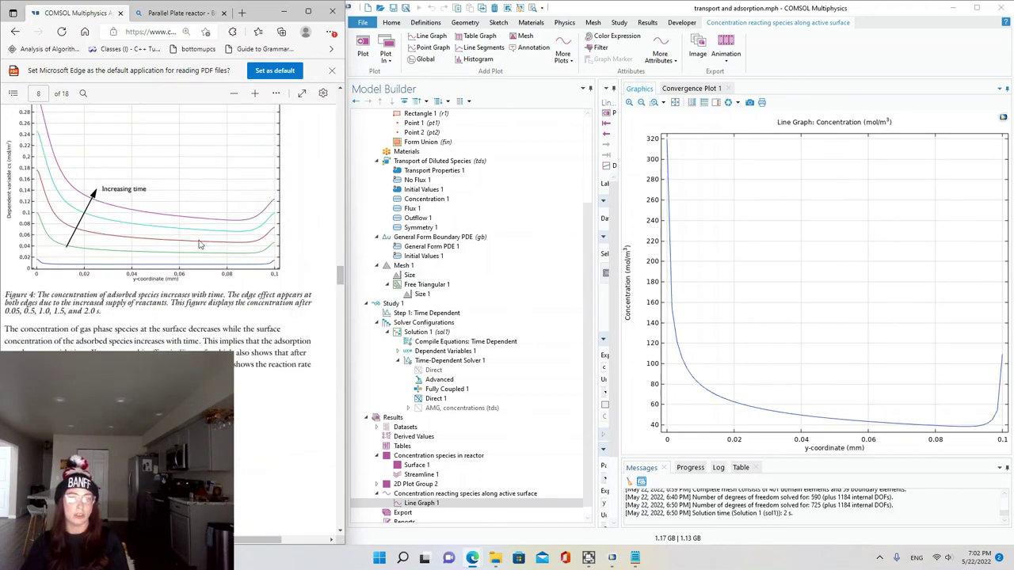
{"action": "key", "text": "alt+Left"}
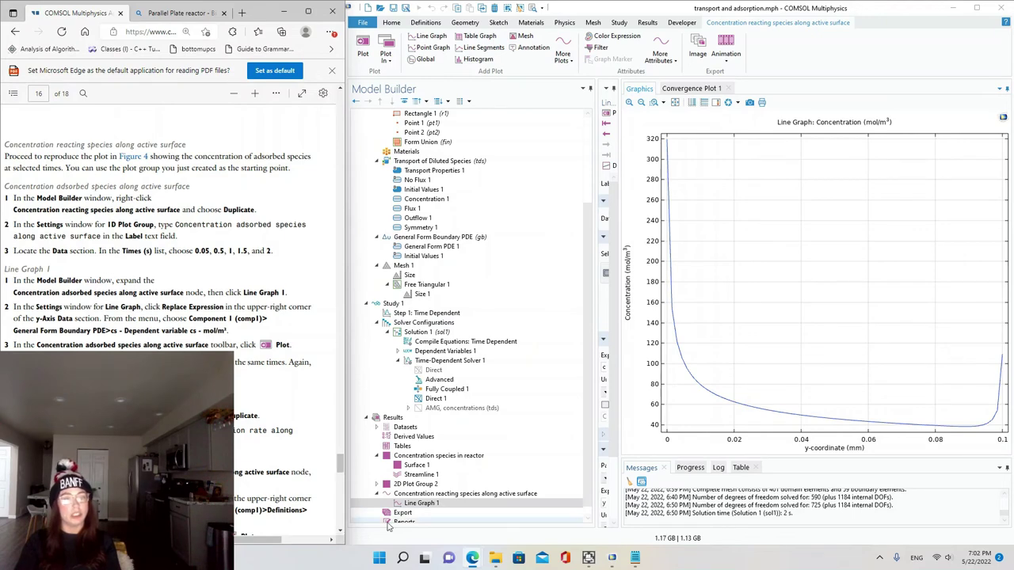
- Duplicate the "Concentration reacting species along active surface" plot group and collapse the original group's node
{"action": "left_click", "coordinate": [420, 495]}
{"action": "right_click", "coordinate": [421, 495]}
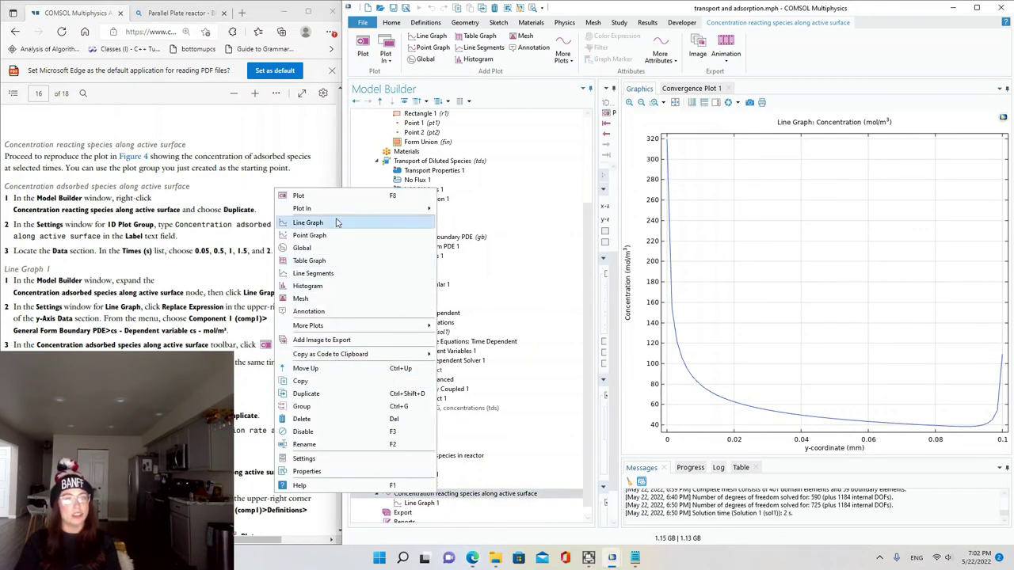
{"action": "left_click", "coordinate": [331, 394]}
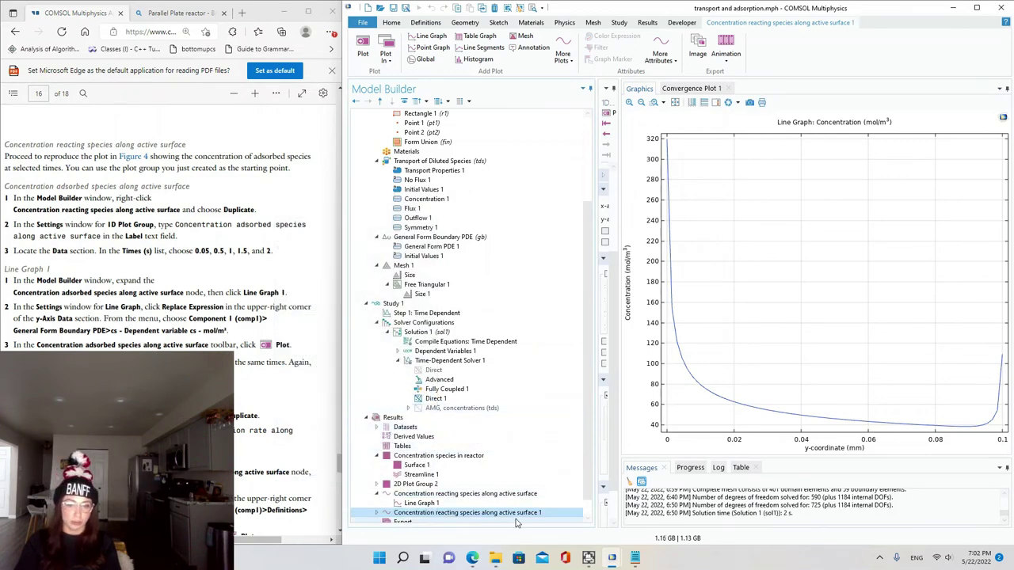
{"action": "scroll", "coordinate": [428, 467], "scroll_direction": "down", "scroll_amount": 1}
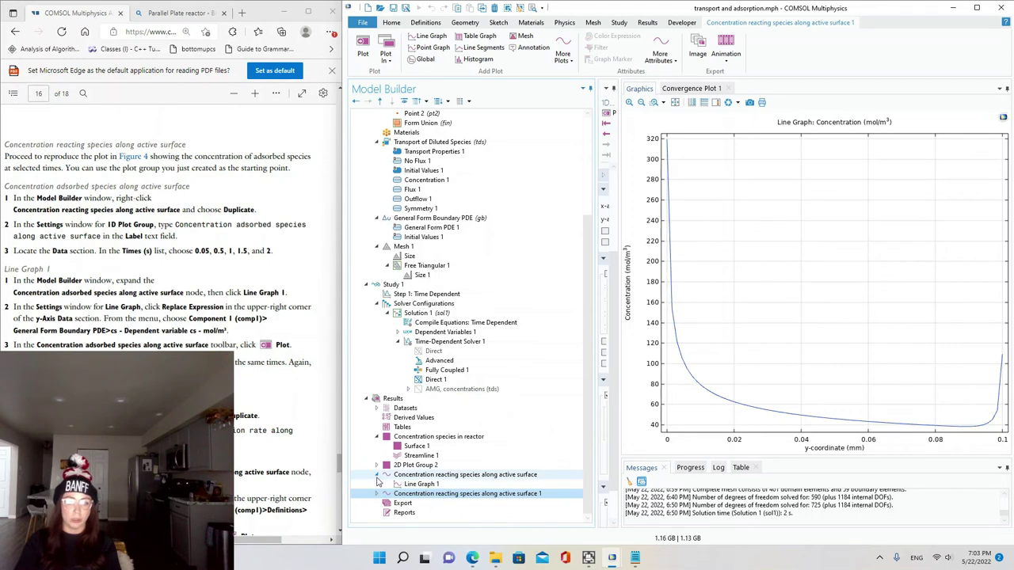
{"action": "left_click", "coordinate": [377, 474]}
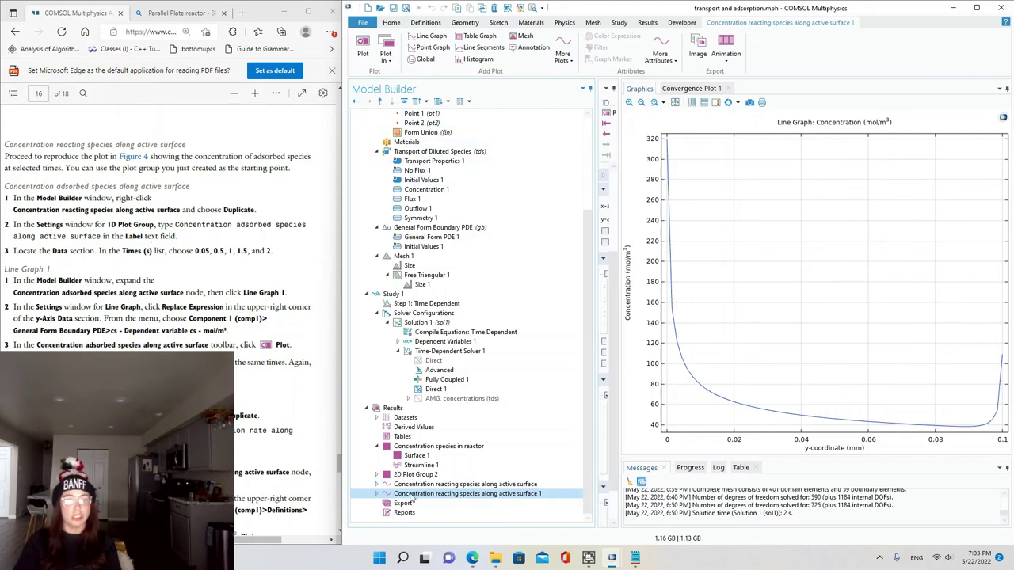
- Change the duplicated plot group's label to "Concentration adsorbed species along active surface"
{"action": "left_click_drag", "start_coordinate": [619, 442], "coordinate": [851, 408]}
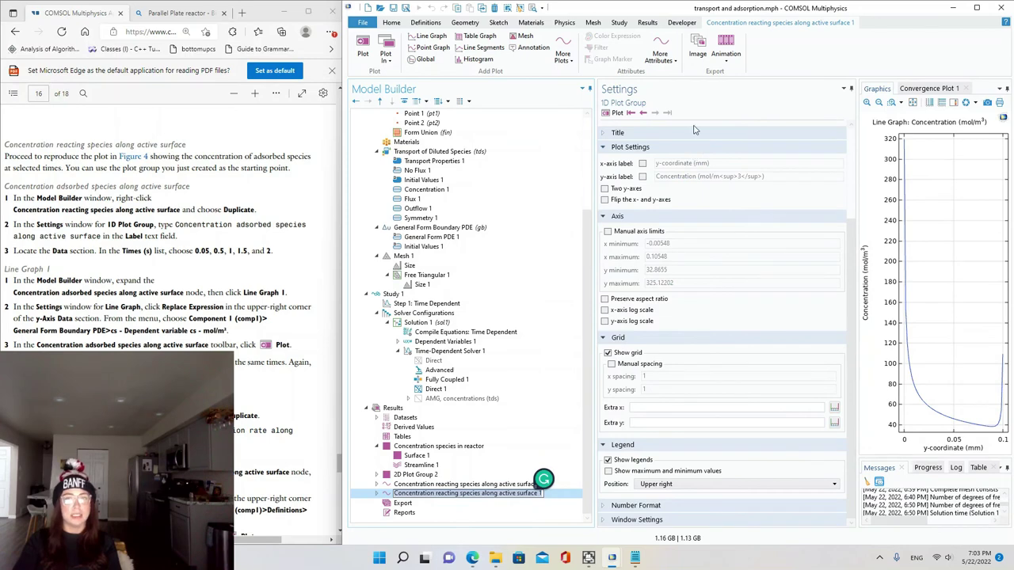
{"action": "scroll", "coordinate": [697, 142], "scroll_direction": "up", "scroll_amount": 3}
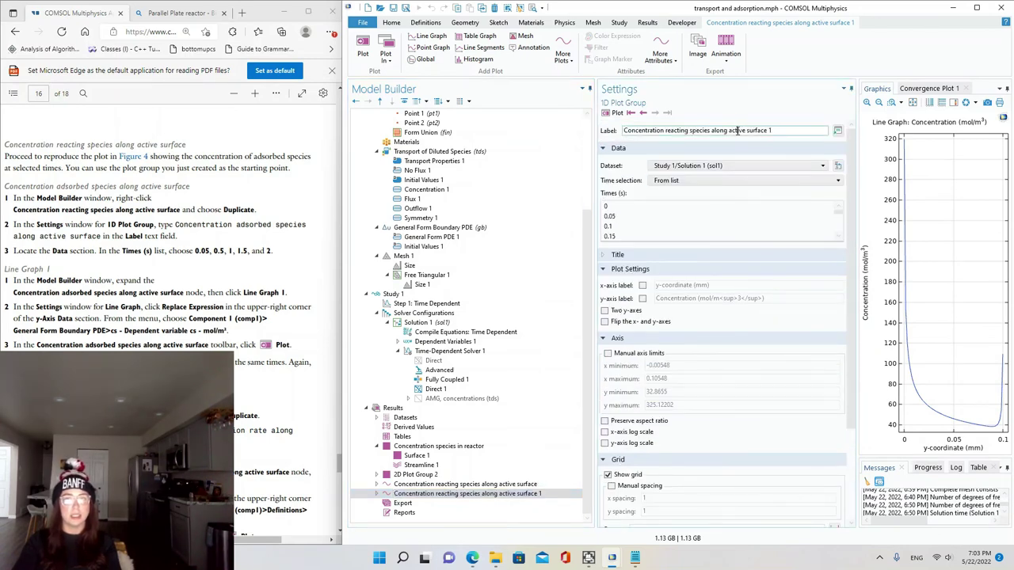
{"action": "left_click", "coordinate": [736, 131]}
{"action": "left_click_drag", "start_coordinate": [689, 131], "coordinate": [667, 132]}
{"action": "type", "text": "adsorbed"}
{"action": "key", "text": "BackSpace"}
{"action": "key", "text": "BackSpace"}
{"action": "type", "text": "ed"}
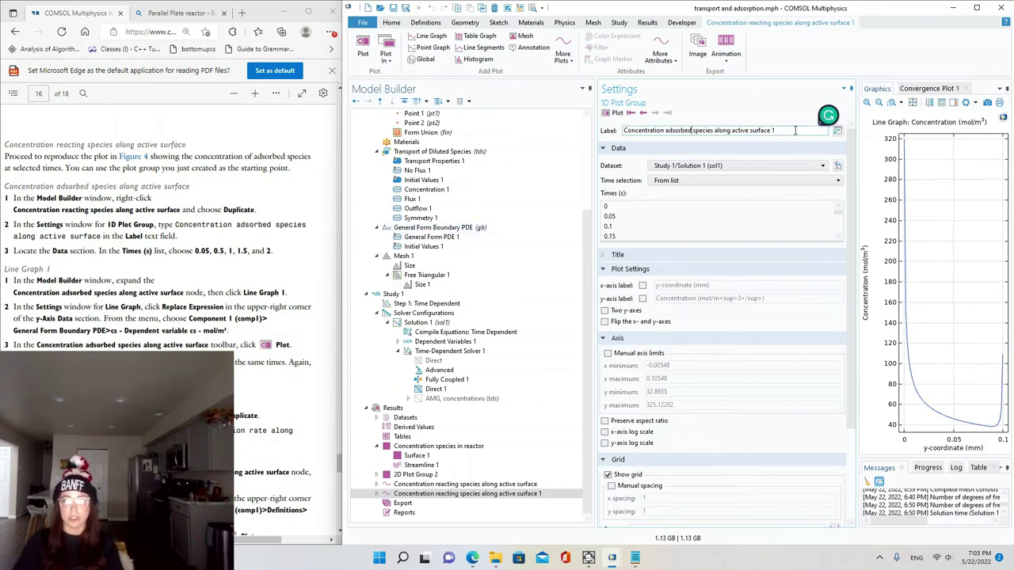
{"action": "key", "text": "BackSpace"}
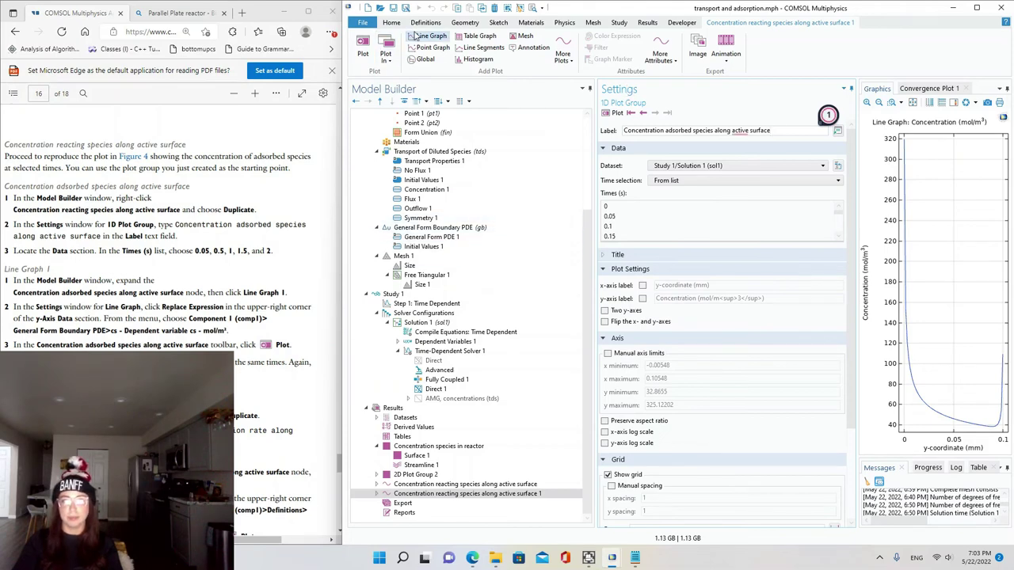
- Replace the y-axis expression of the adsorbed species group's Line Graph 1 with General Form Boundary PDE's cs (Dependent variable cs) and plot it
{"action": "left_click", "coordinate": [377, 493]}
{"action": "left_click", "coordinate": [419, 503]}
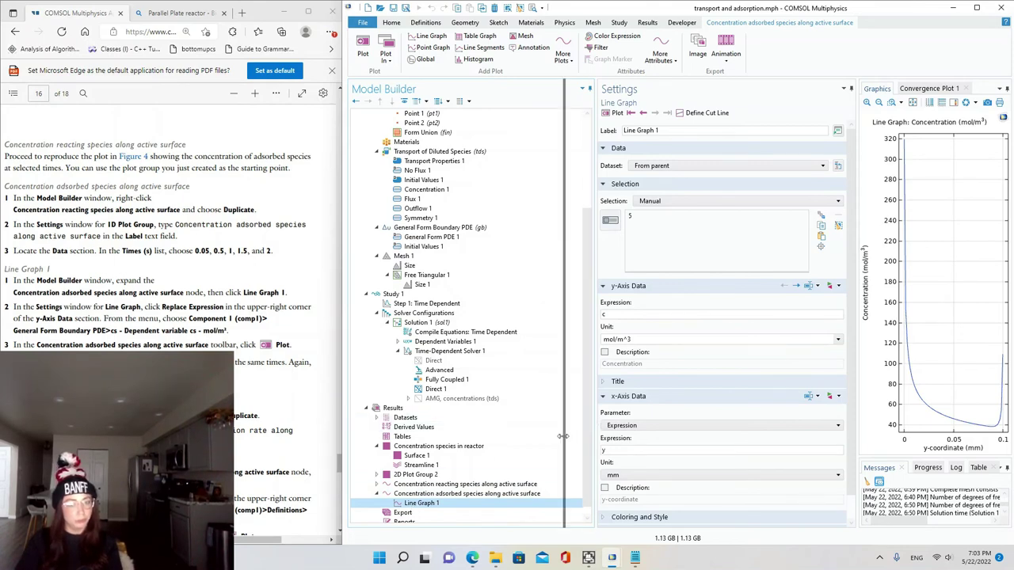
{"action": "left_click_drag", "start_coordinate": [595, 427], "coordinate": [477, 428]}
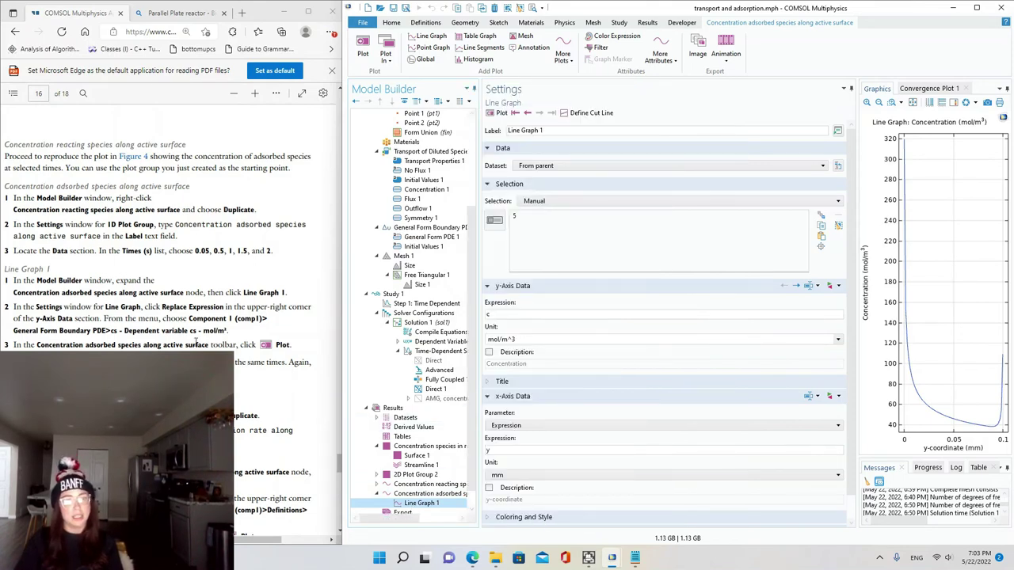
{"action": "left_click", "coordinate": [544, 315]}
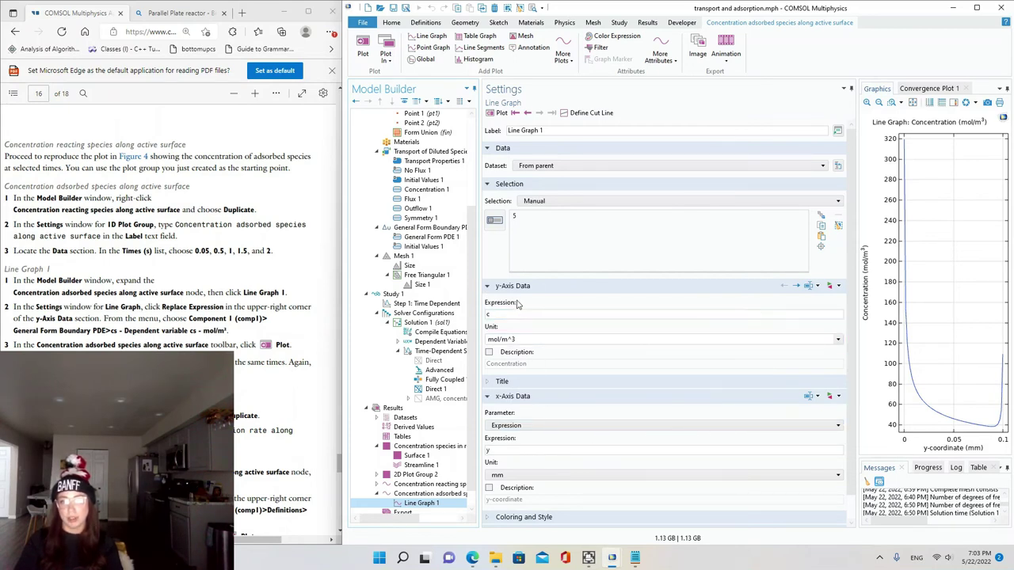
{"action": "left_click", "coordinate": [828, 286]}
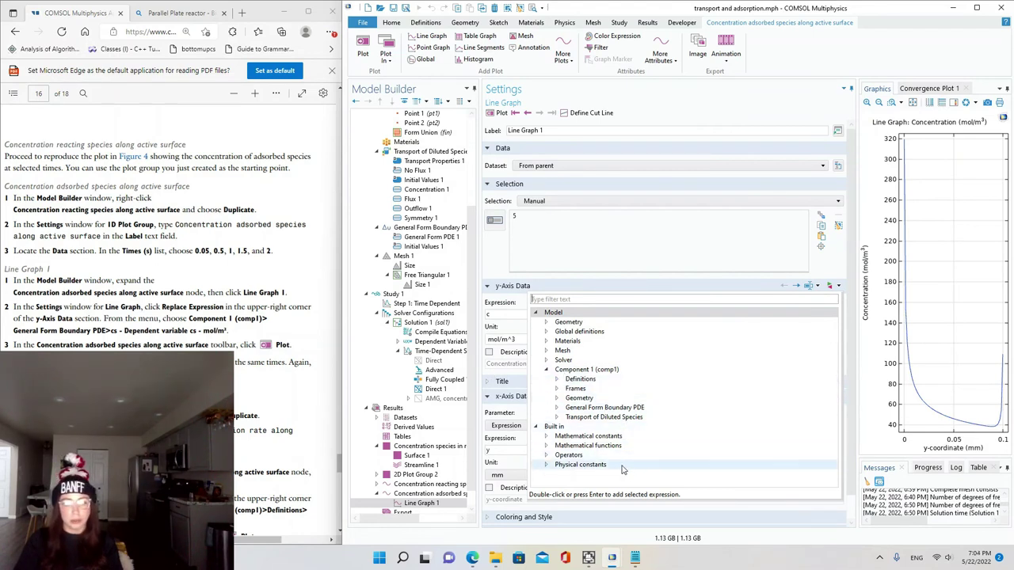
{"action": "left_click", "coordinate": [564, 409]}
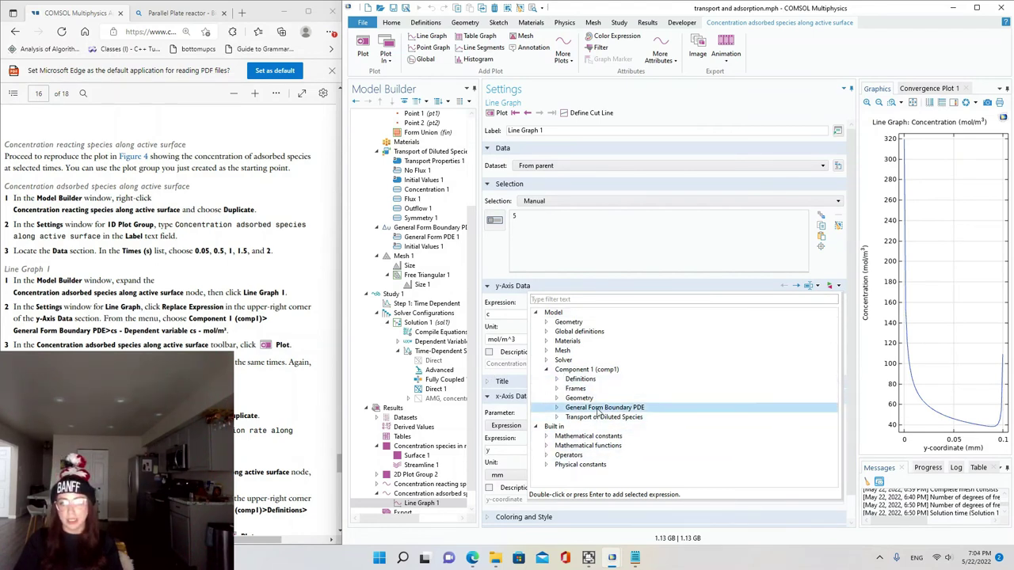
{"action": "left_click", "coordinate": [556, 408]}
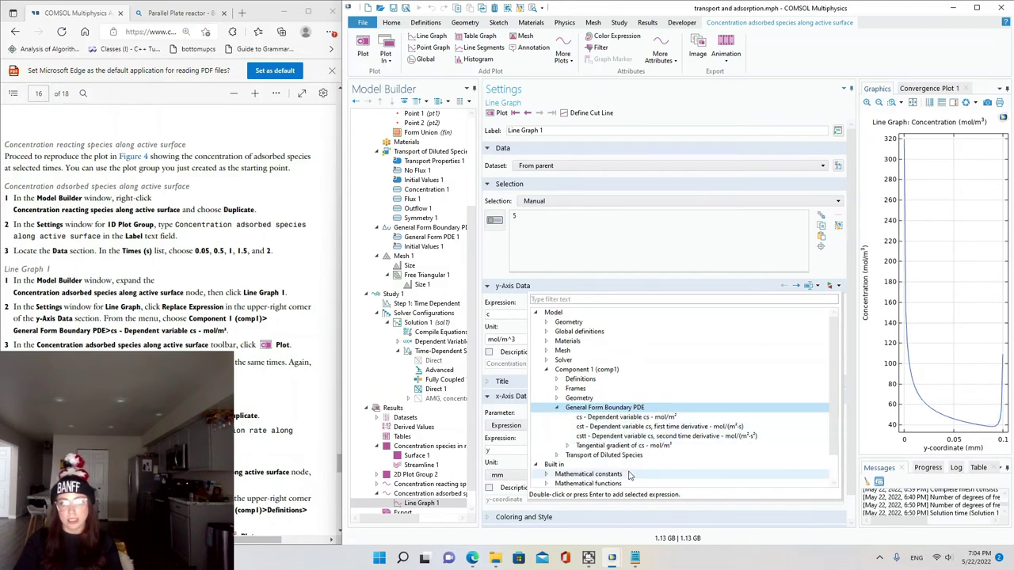
{"action": "left_click", "coordinate": [606, 417]}
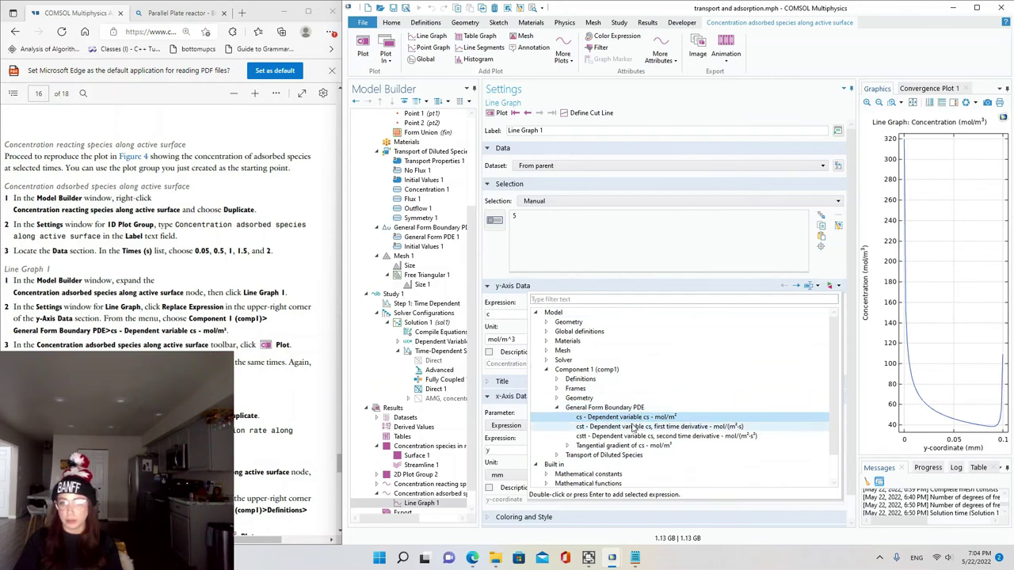
{"action": "double_click", "coordinate": [632, 419]}
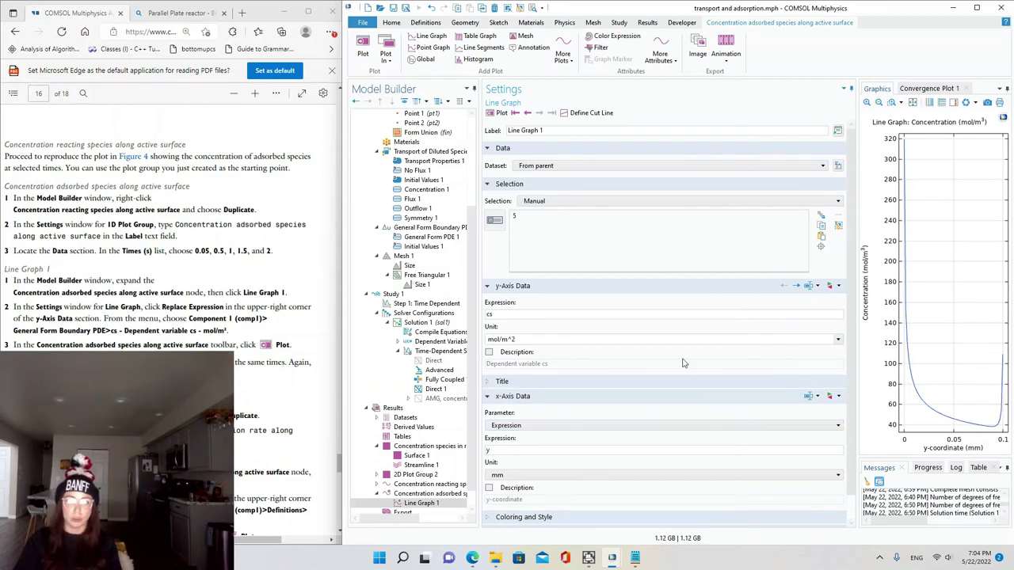
{"action": "left_click", "coordinate": [501, 115]}
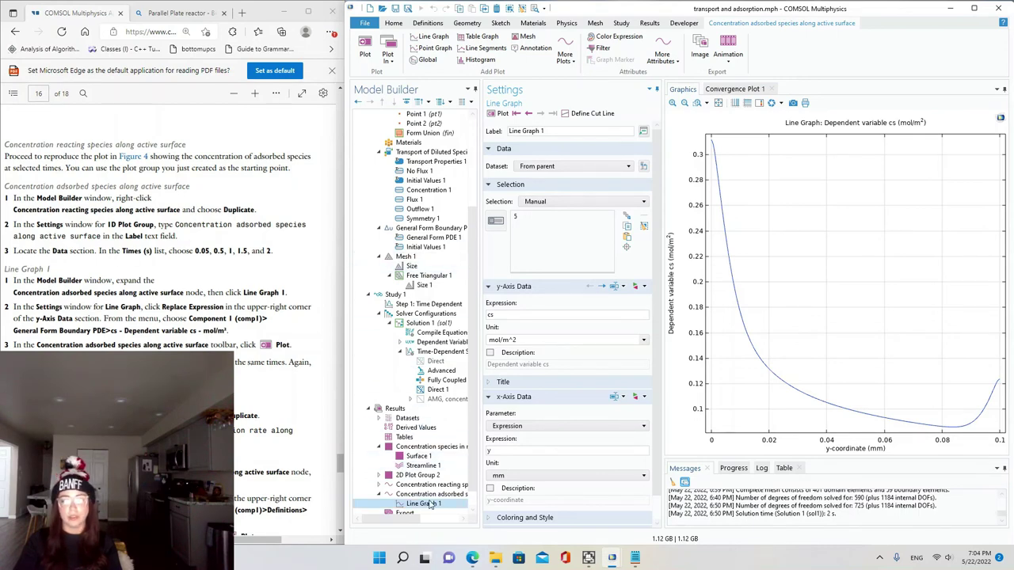
- Select the times 0.05, 0.5, 1, 1.5 and 2 s for the adsorbed species plot group and plot it
{"action": "left_click", "coordinate": [405, 495]}
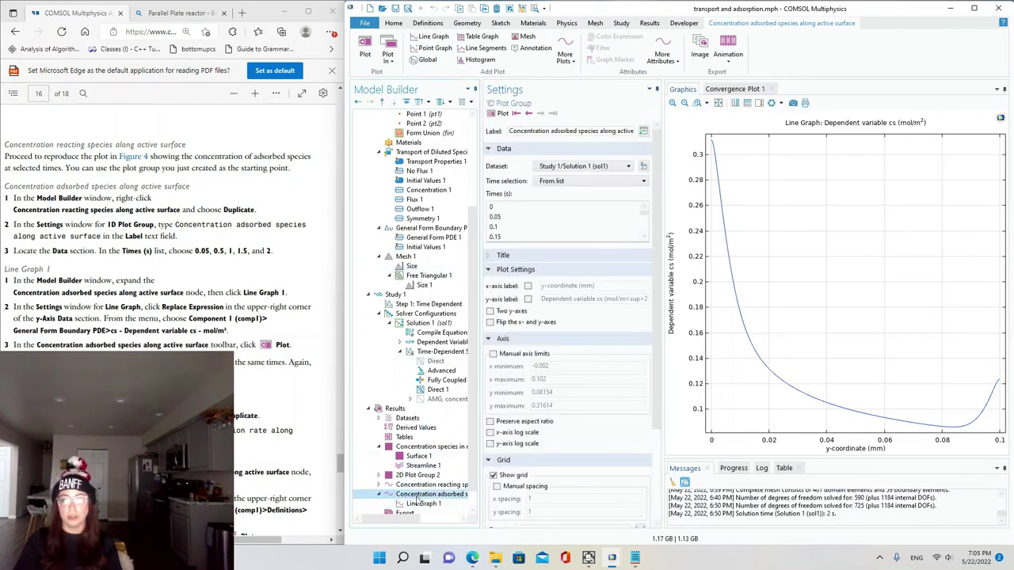
{"action": "scroll", "coordinate": [558, 224], "scroll_direction": "down", "scroll_amount": 10}
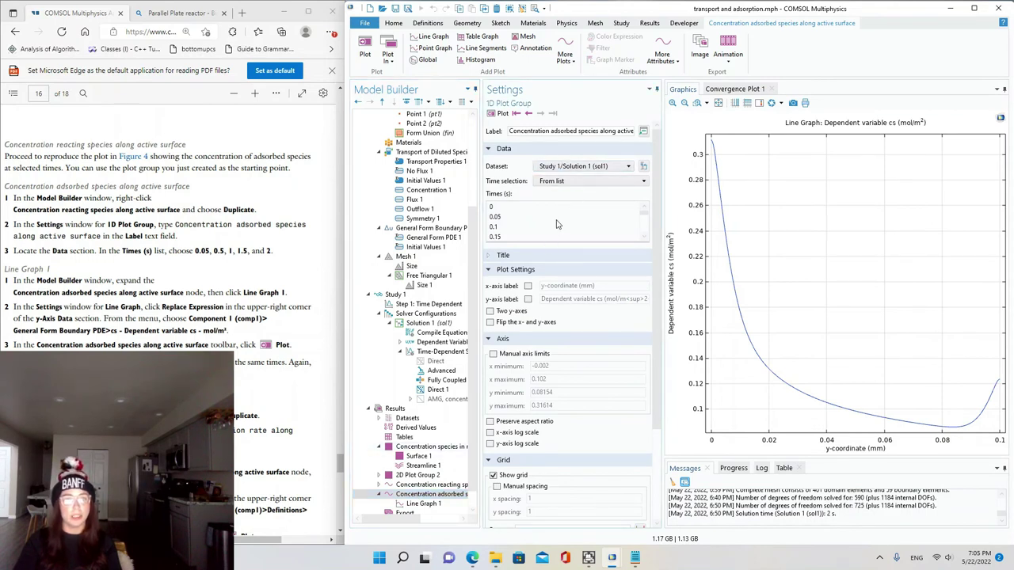
{"action": "left_click", "coordinate": [588, 225]}
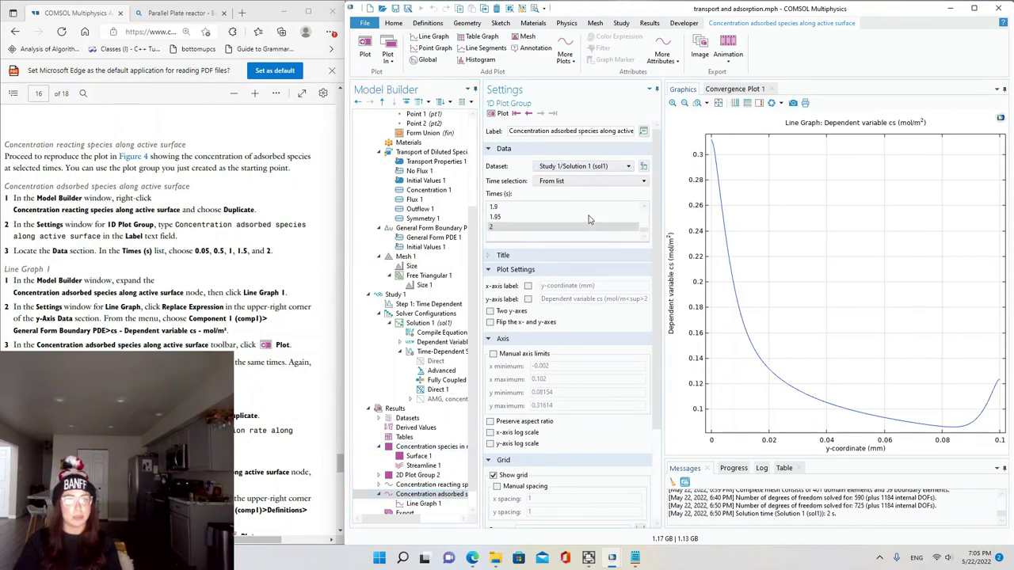
{"action": "scroll", "coordinate": [526, 215], "scroll_direction": "up", "scroll_amount": 3}
{"action": "scroll", "coordinate": [531, 216], "scroll_direction": "up", "scroll_amount": 5}
{"action": "left_click", "coordinate": [505, 218]}
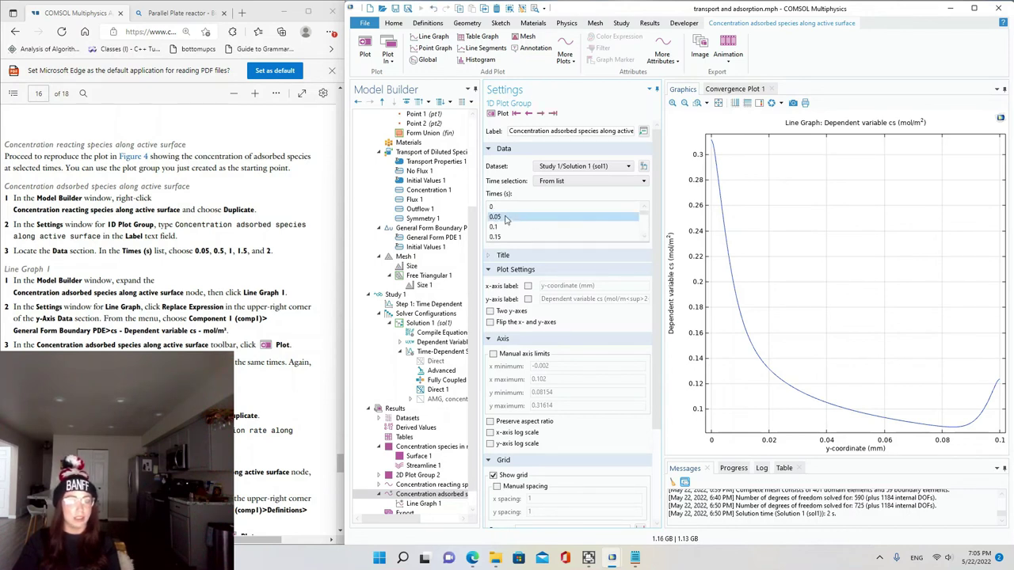
{"action": "left_click", "coordinate": [647, 239]}
{"action": "left_click", "coordinate": [647, 239]}
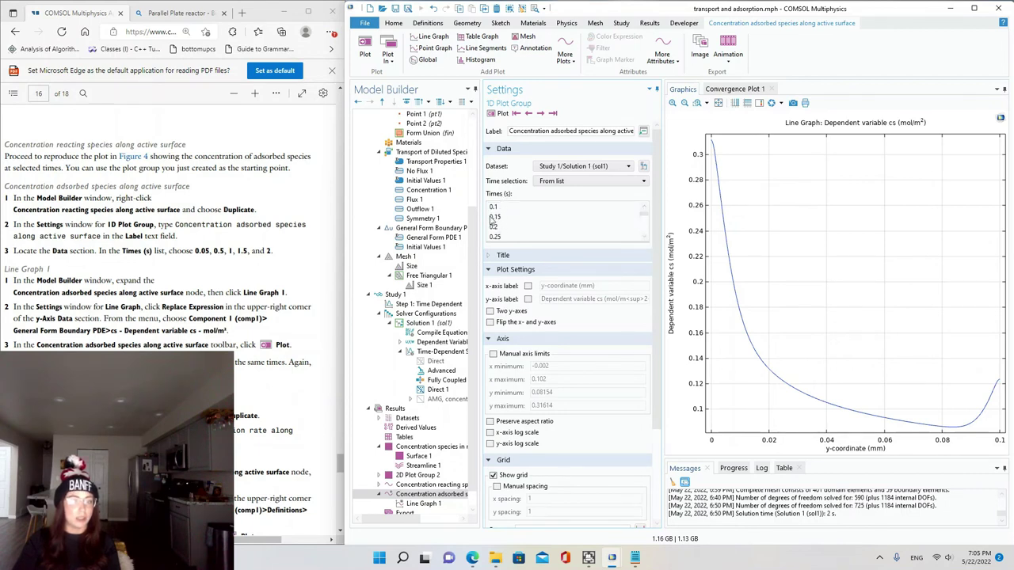
{"action": "scroll", "coordinate": [506, 234], "scroll_direction": "down", "scroll_amount": 3}
{"action": "scroll", "coordinate": [505, 229], "scroll_direction": "up", "scroll_amount": 3}
{"action": "scroll", "coordinate": [505, 234], "scroll_direction": "down", "scroll_amount": 2}
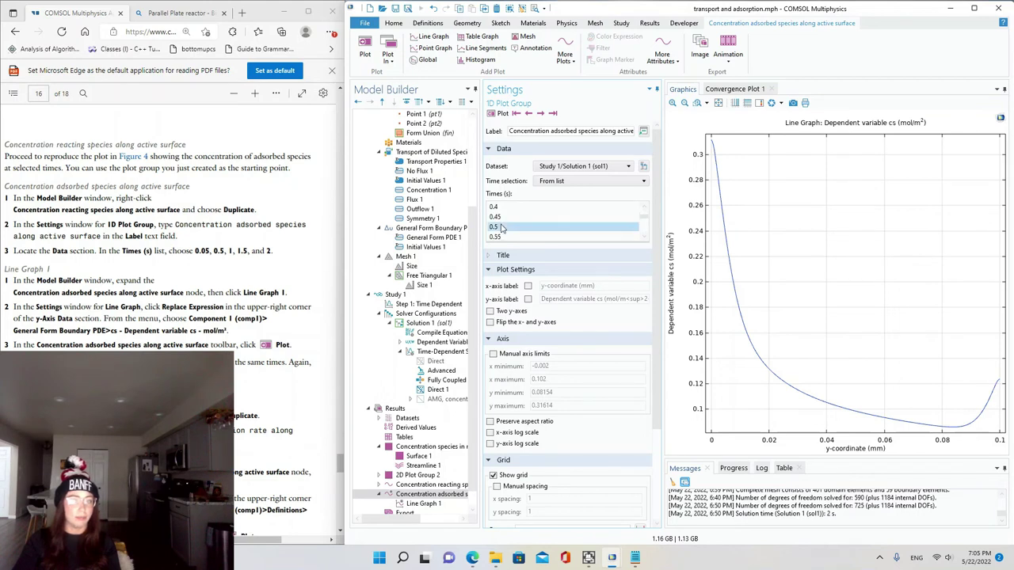
{"action": "scroll", "coordinate": [505, 221], "scroll_direction": "down", "scroll_amount": 3}
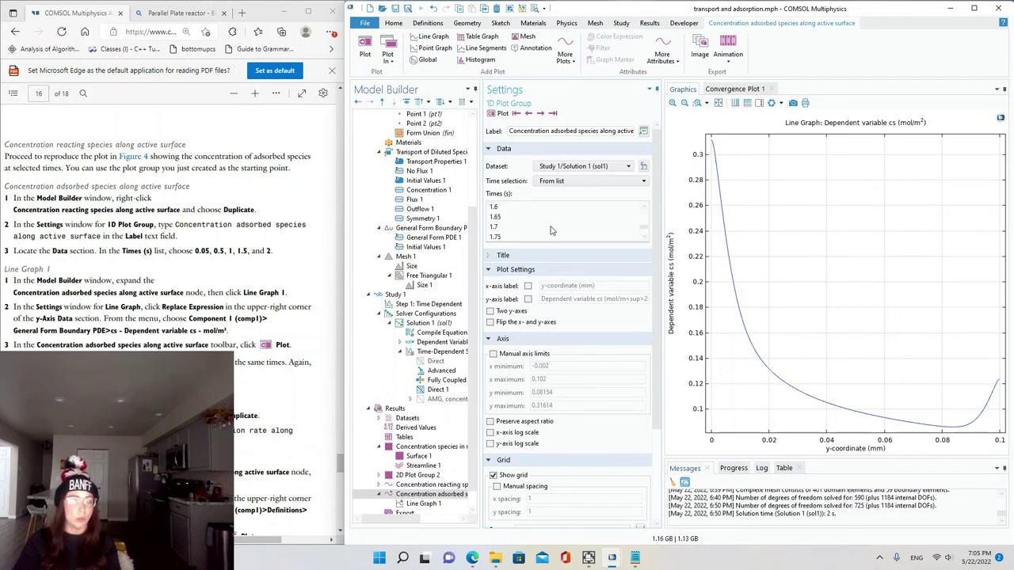
{"action": "scroll", "coordinate": [515, 226], "scroll_direction": "up", "scroll_amount": 1}
{"action": "left_click", "coordinate": [499, 216]}
{"action": "left_click", "coordinate": [499, 113]}
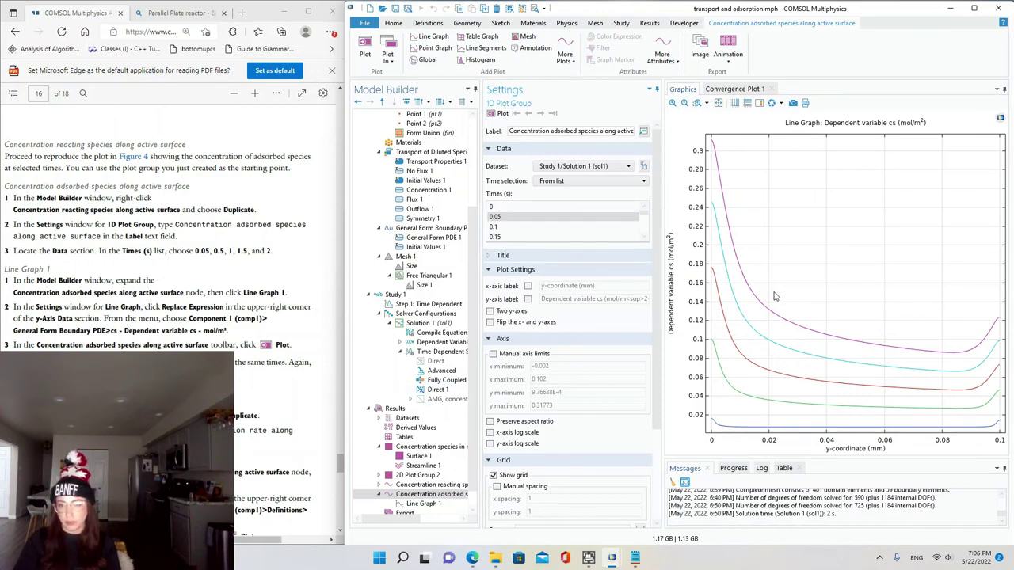
{"action": "scroll", "coordinate": [605, 424], "scroll_direction": "down", "scroll_amount": 2}
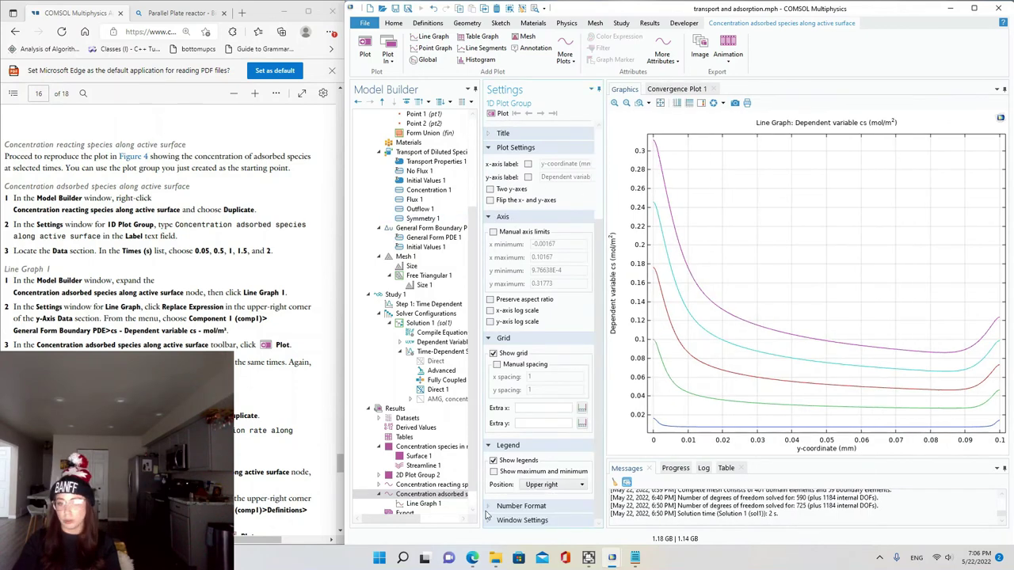
- Turn on legends for Line Graph 1 in the adsorbed species along active surface plot group
{"action": "left_click", "coordinate": [434, 504]}
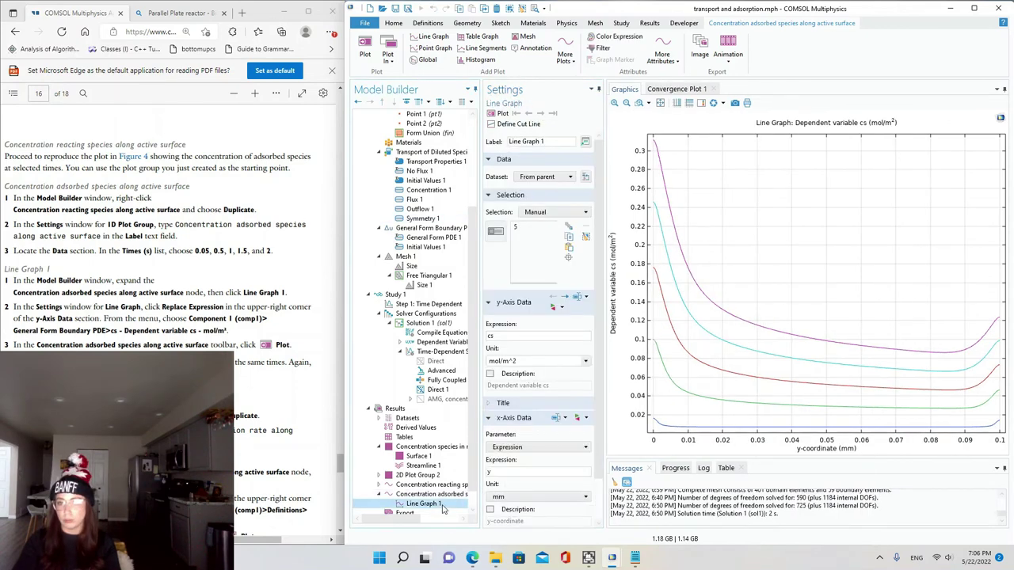
{"action": "scroll", "coordinate": [505, 459], "scroll_direction": "down", "scroll_amount": 1}
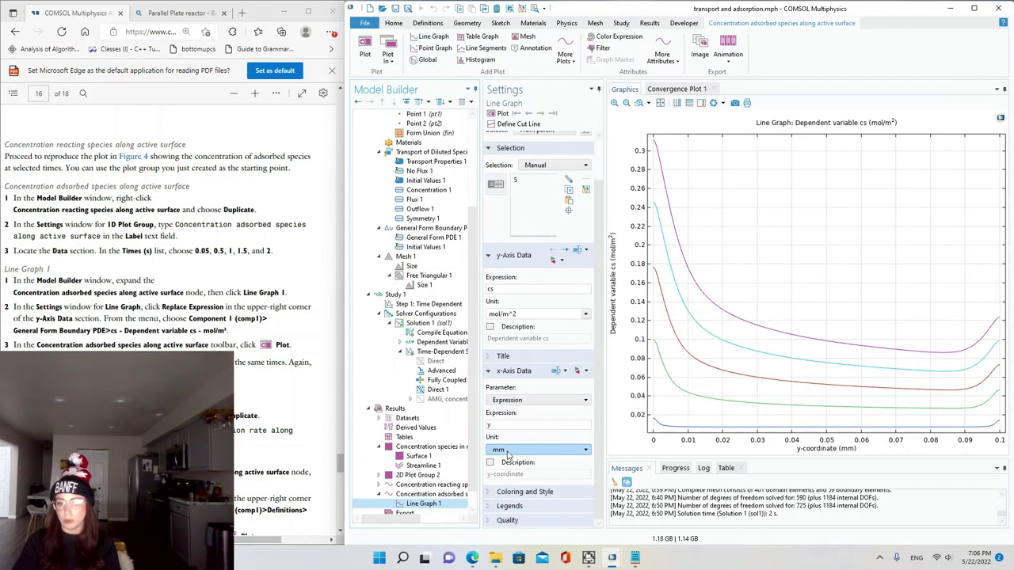
{"action": "left_click", "coordinate": [506, 506]}
{"action": "scroll", "coordinate": [498, 503], "scroll_direction": "down", "scroll_amount": 1}
{"action": "left_click", "coordinate": [489, 495]}
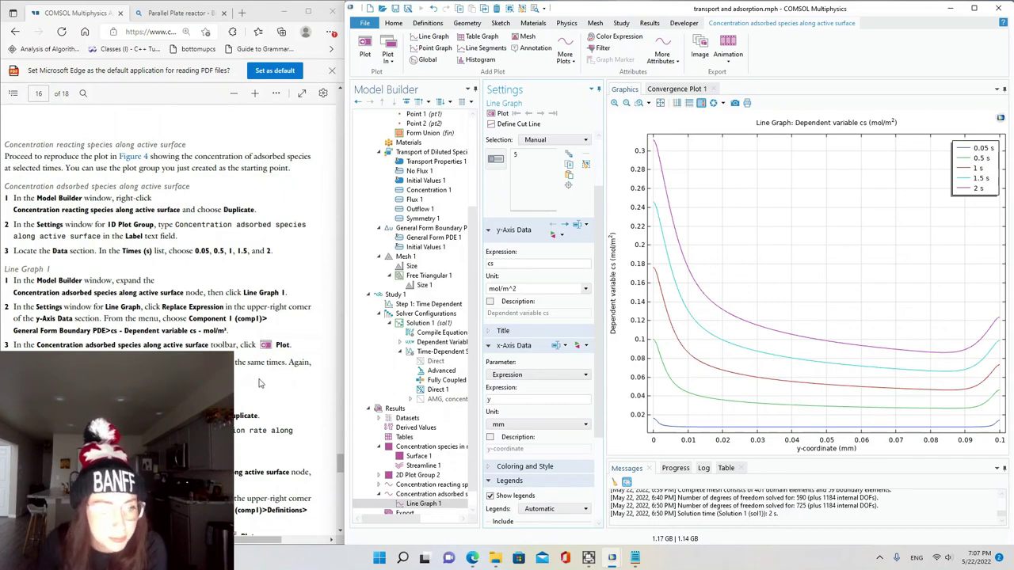
- Duplicate the "Concentration adsorbed species along active surface" plot group
{"action": "scroll", "coordinate": [262, 384], "scroll_direction": "down", "scroll_amount": 3}
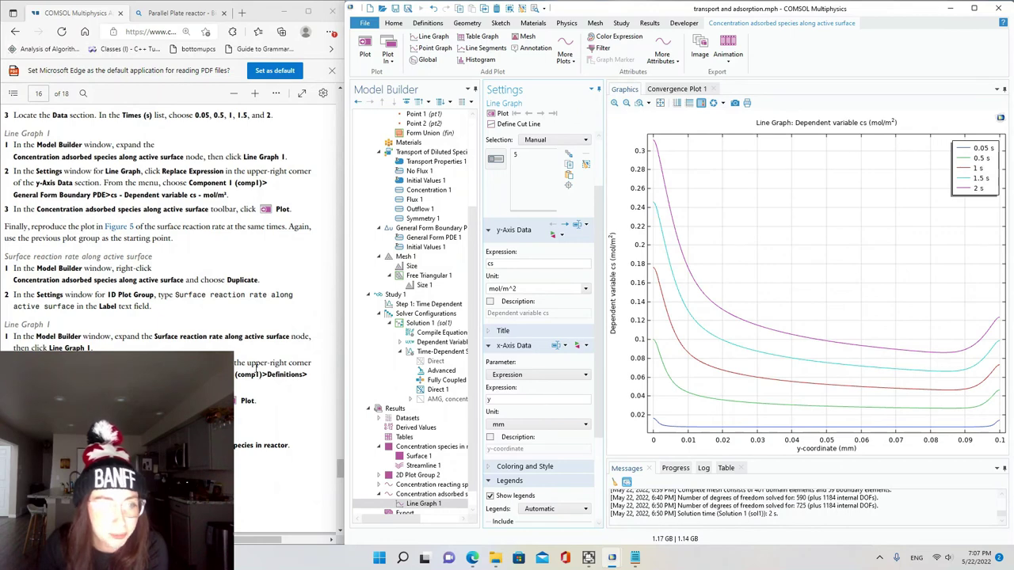
{"action": "right_click", "coordinate": [420, 494]}
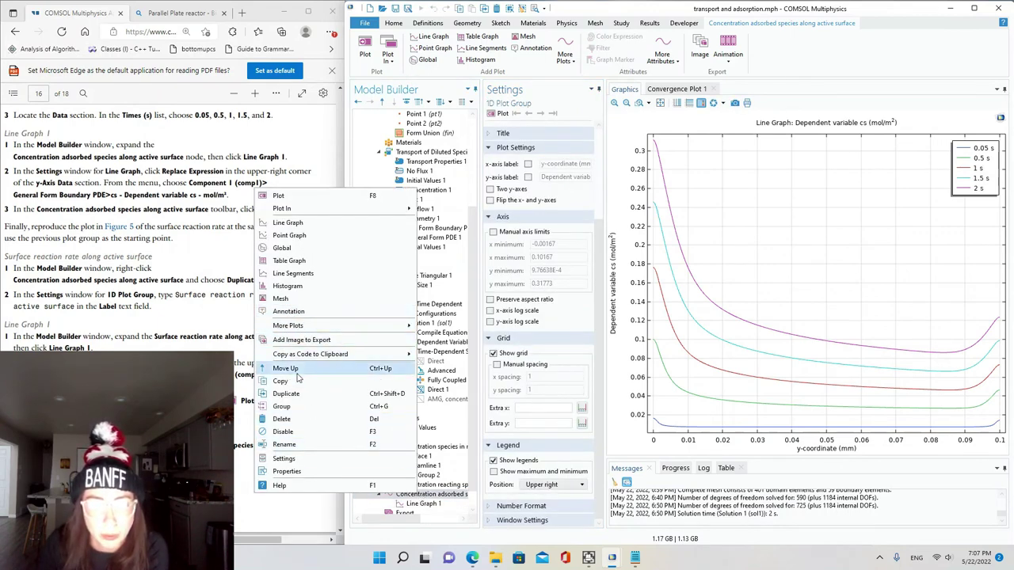
{"action": "left_click", "coordinate": [287, 393]}
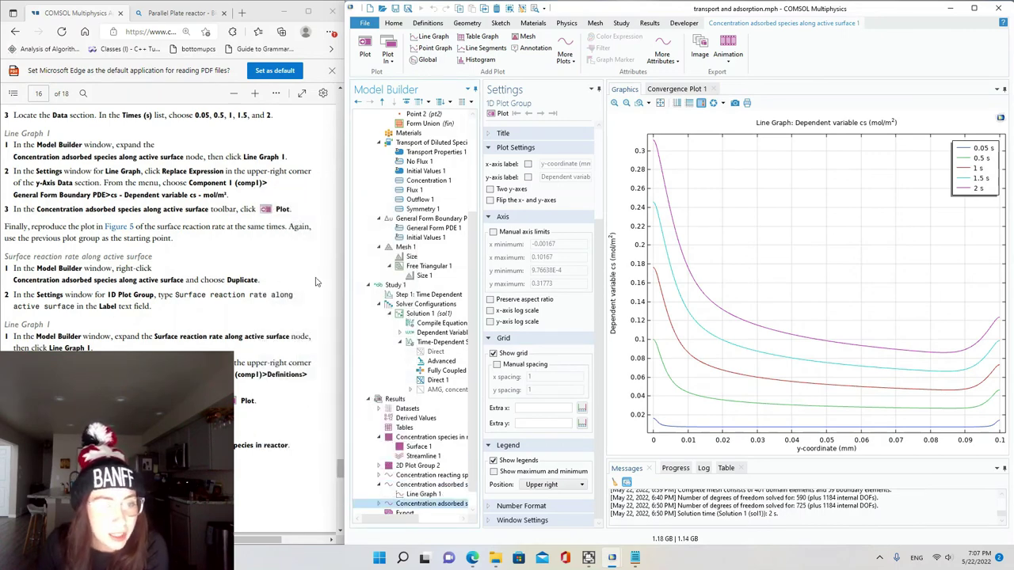
- Change the duplicated plot group's label to "Surface reaction rate along active surface"
{"action": "left_click", "coordinate": [494, 135]}
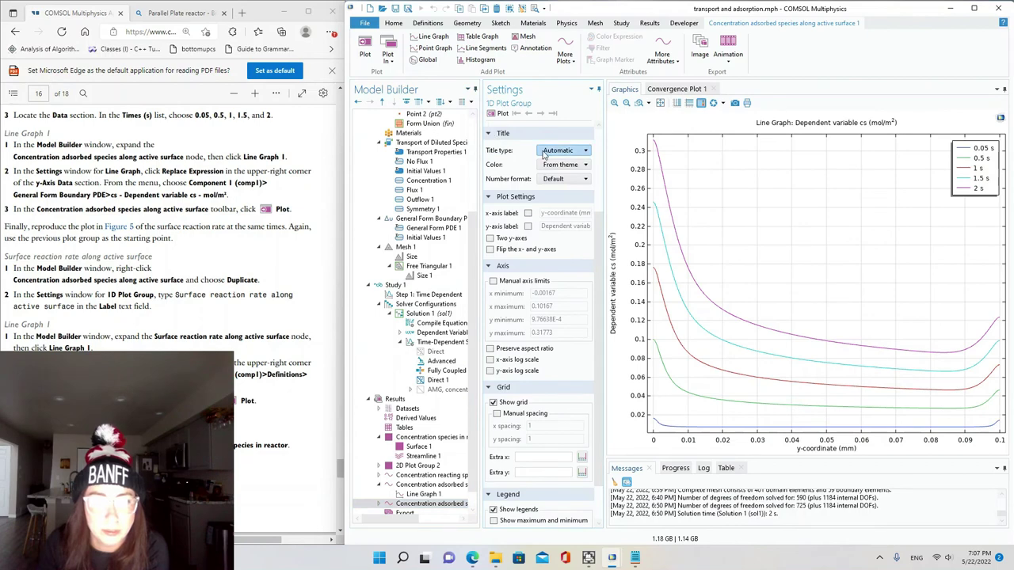
{"action": "scroll", "coordinate": [565, 165], "scroll_direction": "up", "scroll_amount": 2}
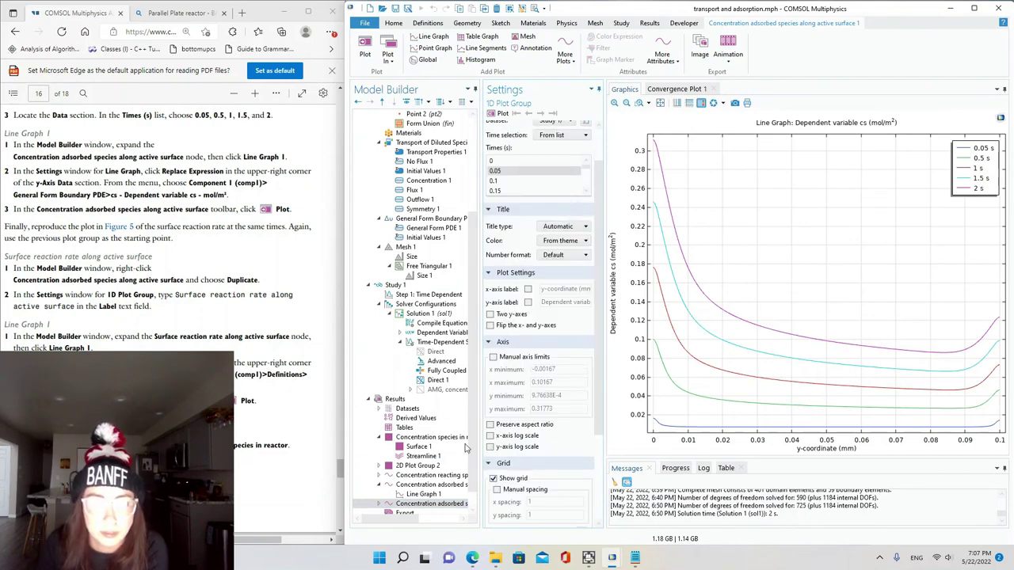
{"action": "scroll", "coordinate": [431, 469], "scroll_direction": "down", "scroll_amount": 1}
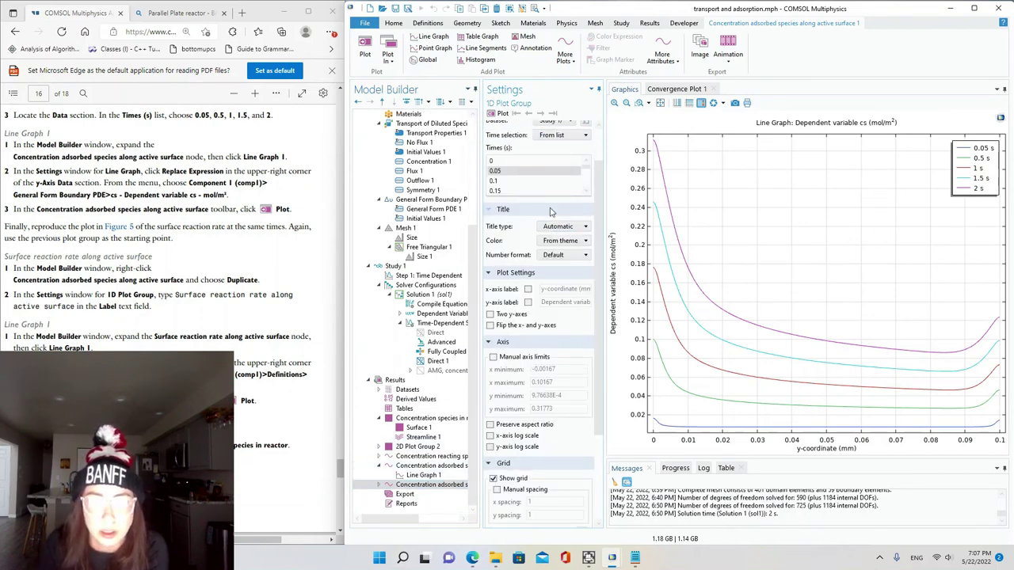
{"action": "scroll", "coordinate": [543, 229], "scroll_direction": "up", "scroll_amount": 1}
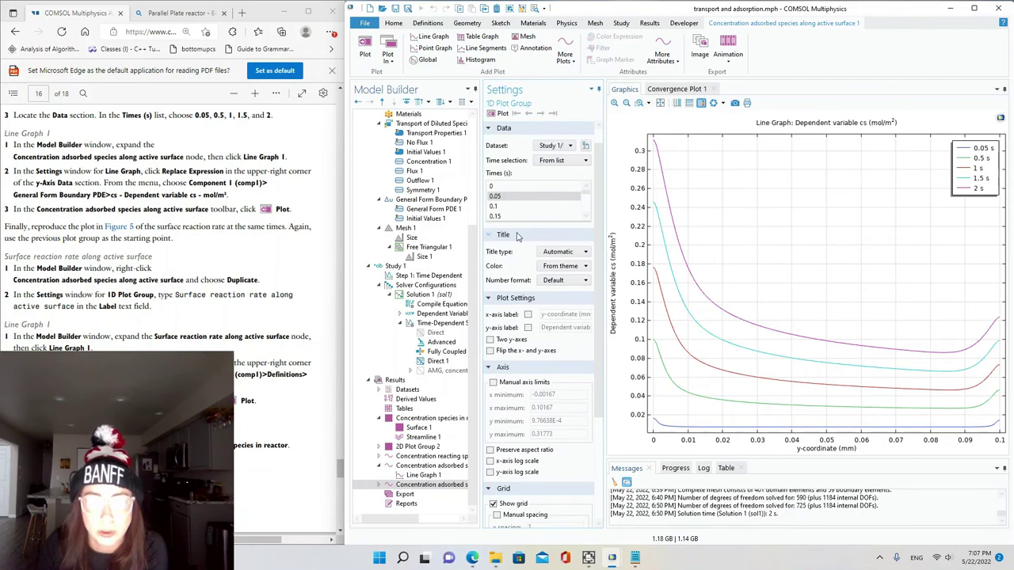
{"action": "scroll", "coordinate": [516, 235], "scroll_direction": "up", "scroll_amount": 1}
{"action": "double_click", "coordinate": [524, 131]}
{"action": "left_click", "coordinate": [559, 129]}
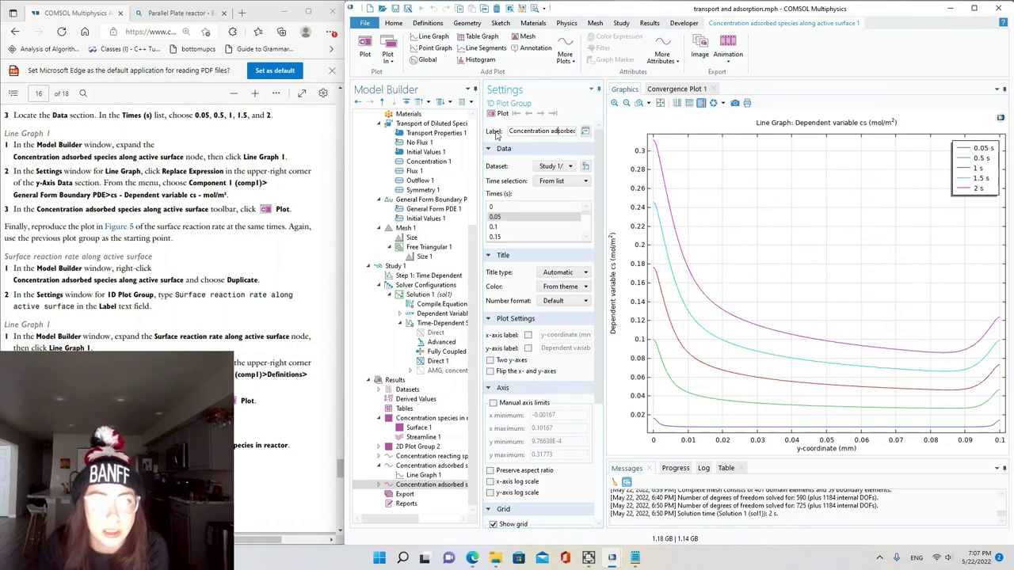
{"action": "left_click_drag", "start_coordinate": [509, 131], "coordinate": [533, 102]}
{"action": "type", "text": "Surface reac"}
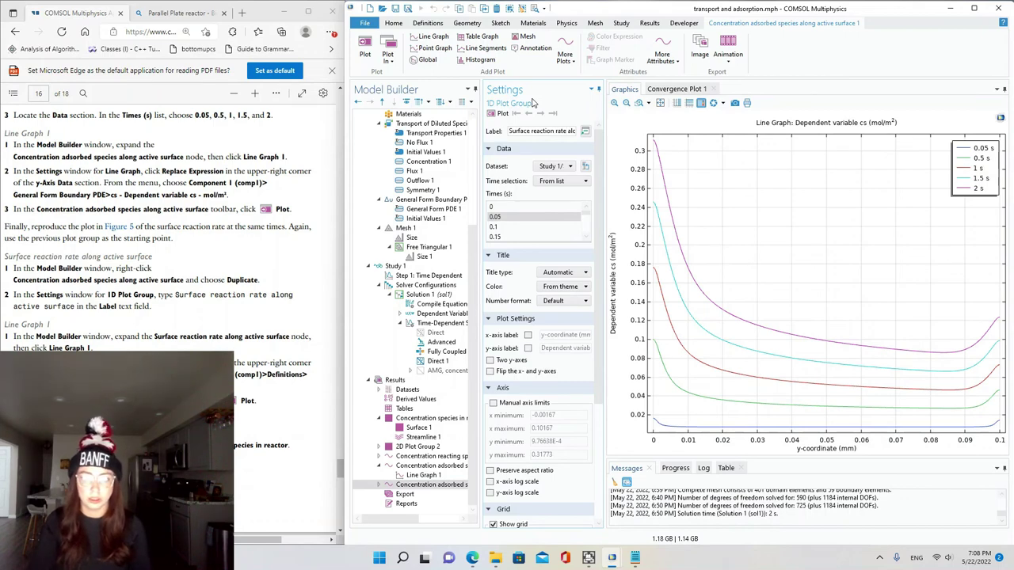
{"action": "type", "text": "tion rate"}
{"action": "key", "text": "Right"}
{"action": "key", "text": "Right"}
{"action": "key", "text": "Right"}
{"action": "key", "text": "Right"}
{"action": "key", "text": "Right"}
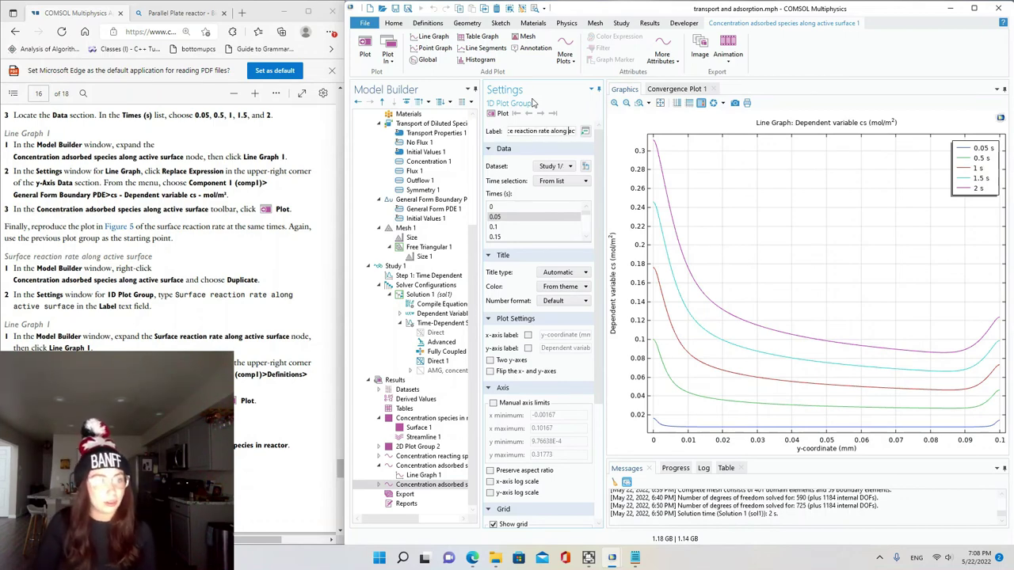
{"action": "key", "text": "Right"}
{"action": "key", "text": "Right"}
{"action": "key", "text": "Right"}
{"action": "key", "text": "Right"}
{"action": "key", "text": "Right"}
{"action": "key", "text": "Right"}
{"action": "key", "text": "Right"}
{"action": "key", "text": "Right"}
{"action": "key", "text": "Right"}
{"action": "key", "text": "Right"}
{"action": "key", "text": "Right"}
{"action": "key", "text": "Right"}
{"action": "key", "text": "Right"}
{"action": "key", "text": "Right"}
{"action": "key", "text": "BackSpace"}
{"action": "key", "text": "BackSpace"}
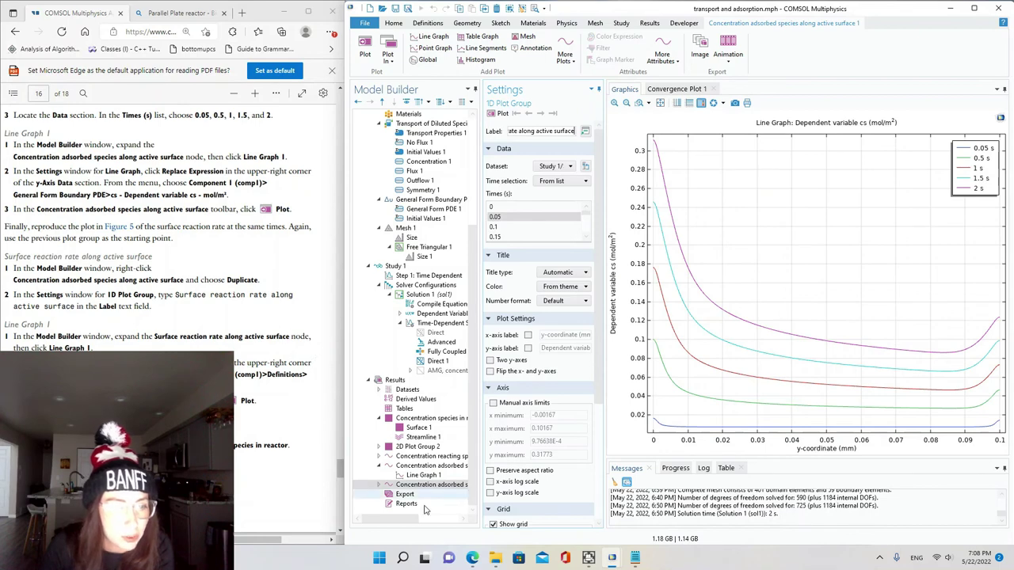
- Replace the y-axis expression of the surface reaction rate group's Line Graph 1 with the Definitions variable R (surface reaction rate) and plot it
{"action": "left_click", "coordinate": [379, 484]}
{"action": "left_click", "coordinate": [422, 484]}
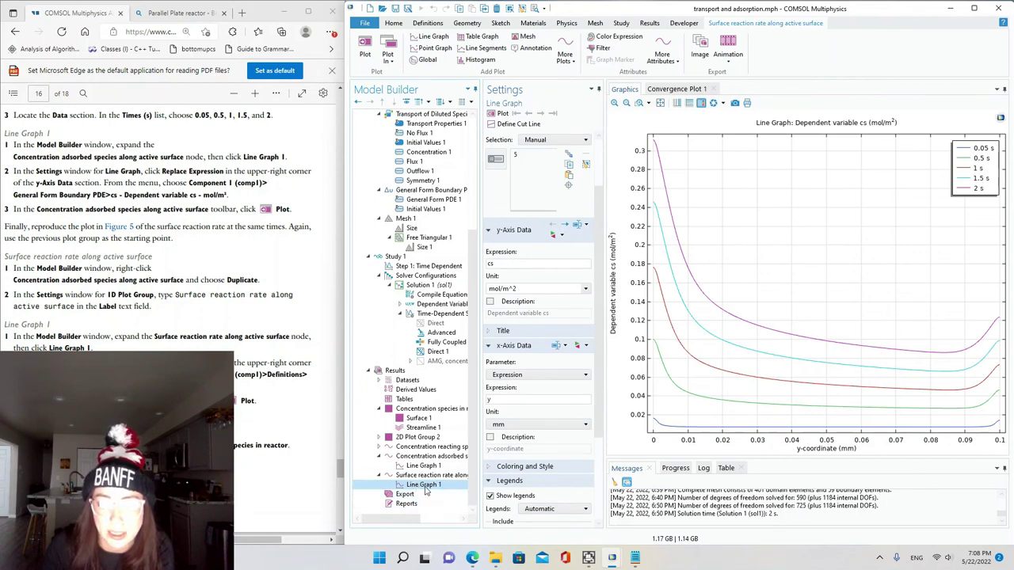
{"action": "left_click", "coordinate": [379, 457]}
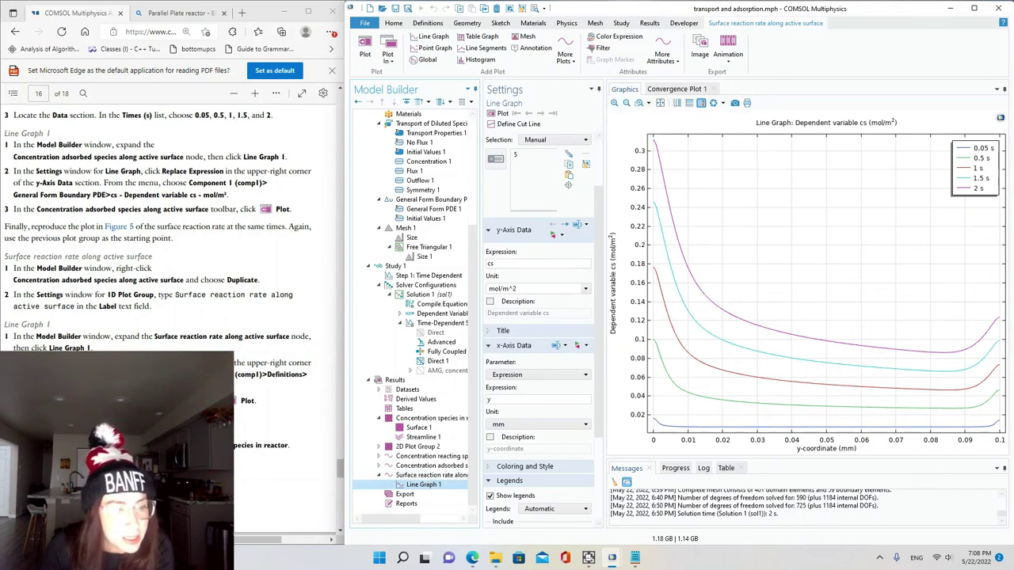
{"action": "left_click", "coordinate": [553, 236]}
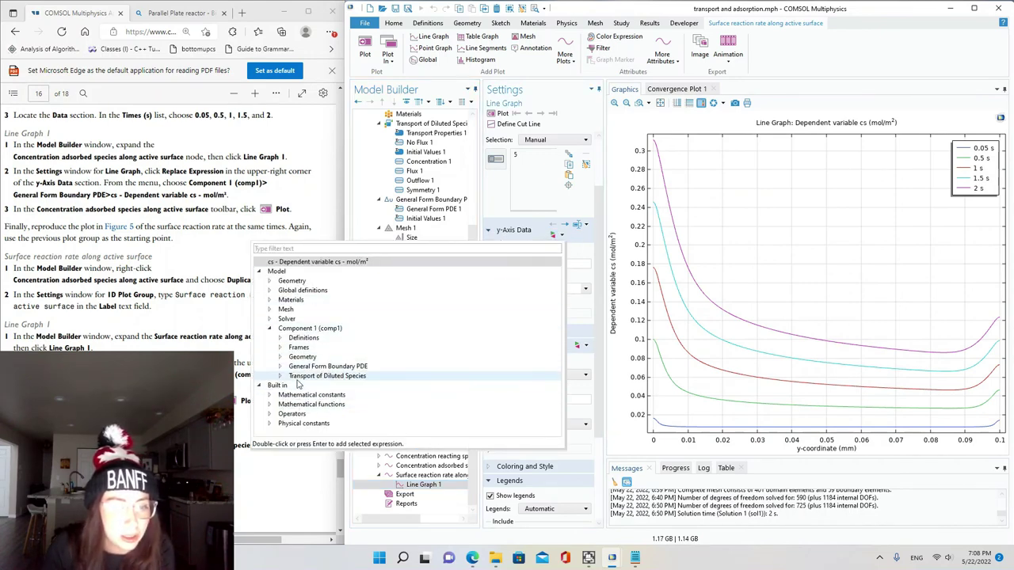
{"action": "left_click", "coordinate": [282, 338]}
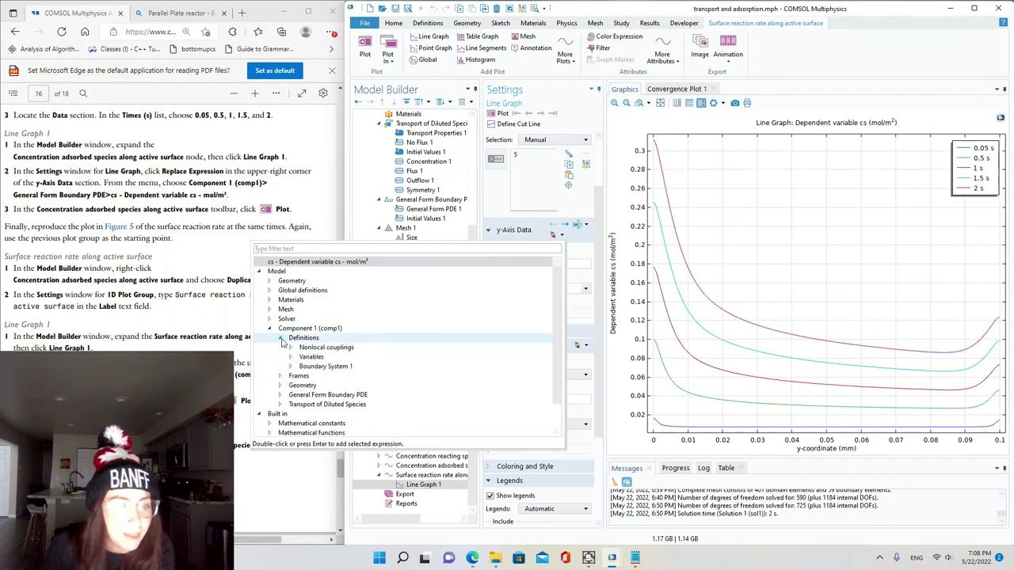
{"action": "left_click", "coordinate": [290, 356]}
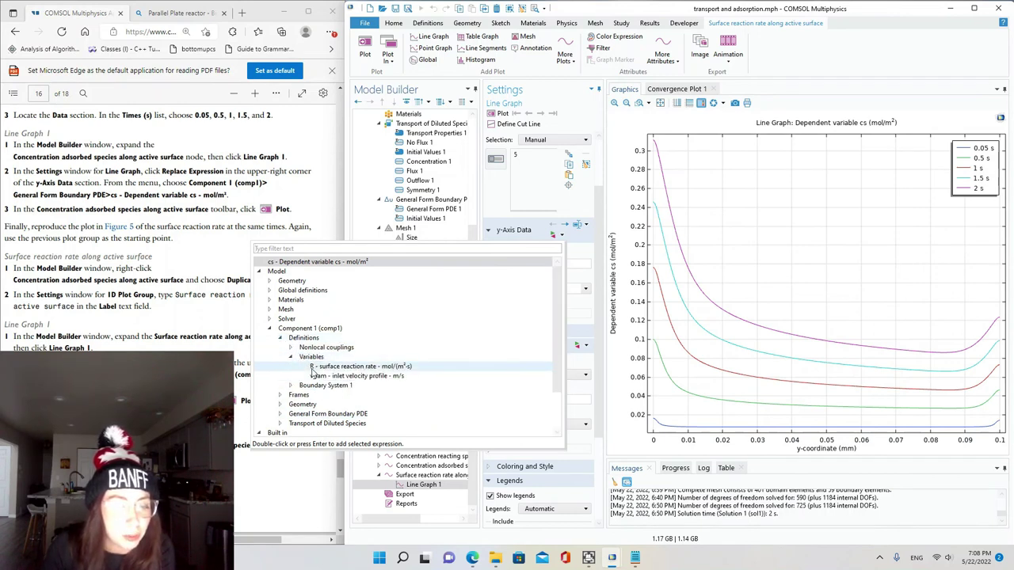
{"action": "left_click", "coordinate": [323, 368]}
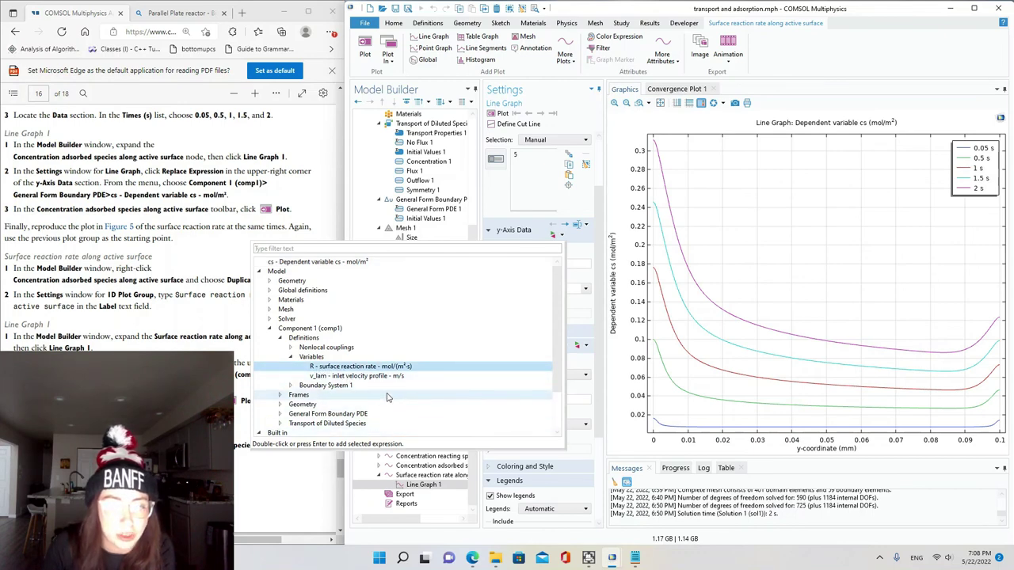
{"action": "double_click", "coordinate": [360, 366]}
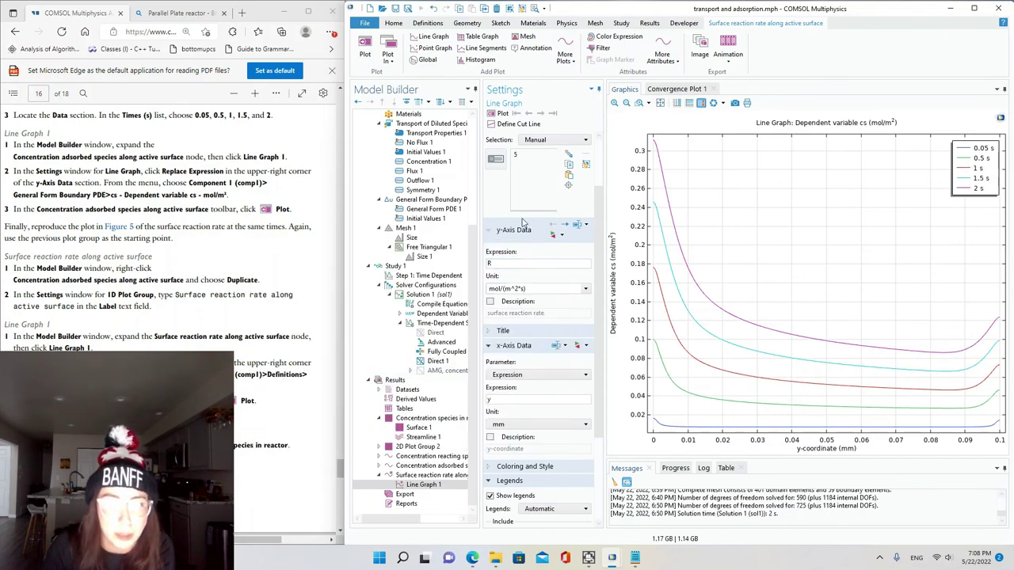
{"action": "left_click", "coordinate": [502, 113]}
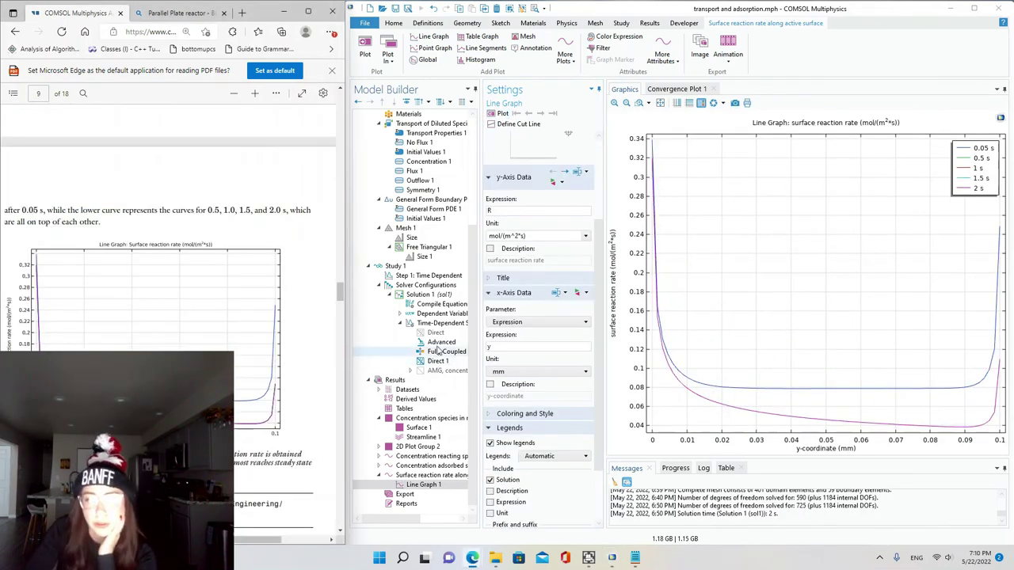
- Compare the adsorbed species concentration plot with the surface reaction rate plot along the active surface
{"action": "left_click", "coordinate": [489, 443]}
{"action": "left_click", "coordinate": [490, 444]}
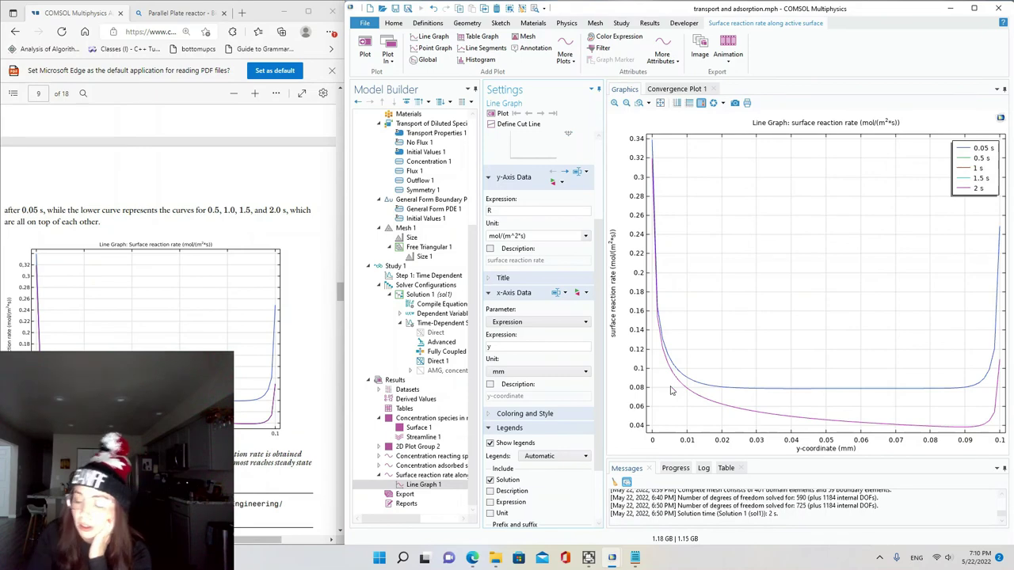
{"action": "left_click", "coordinate": [420, 457]}
{"action": "left_click", "coordinate": [432, 465]}
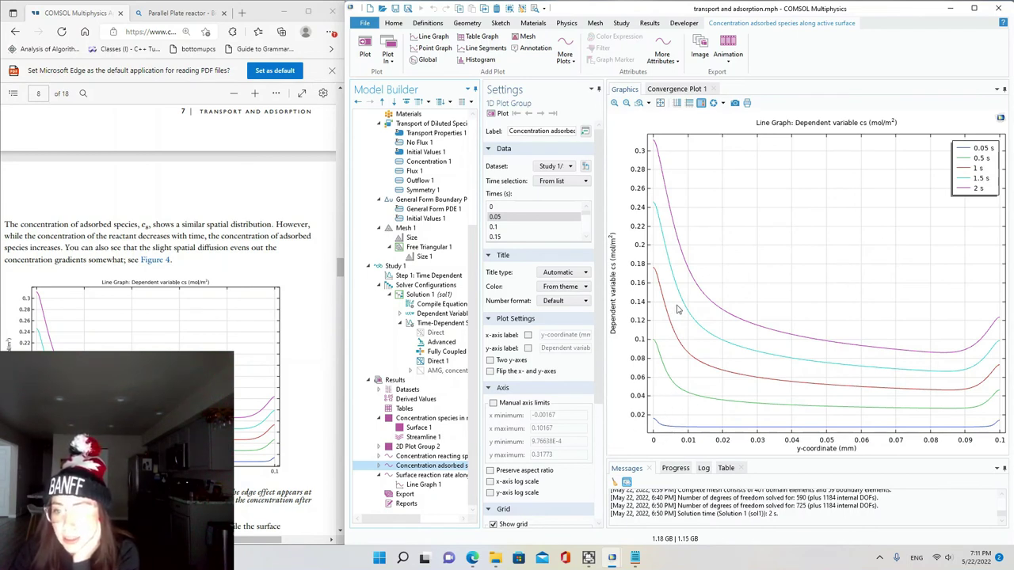
{"action": "left_click", "coordinate": [432, 476]}
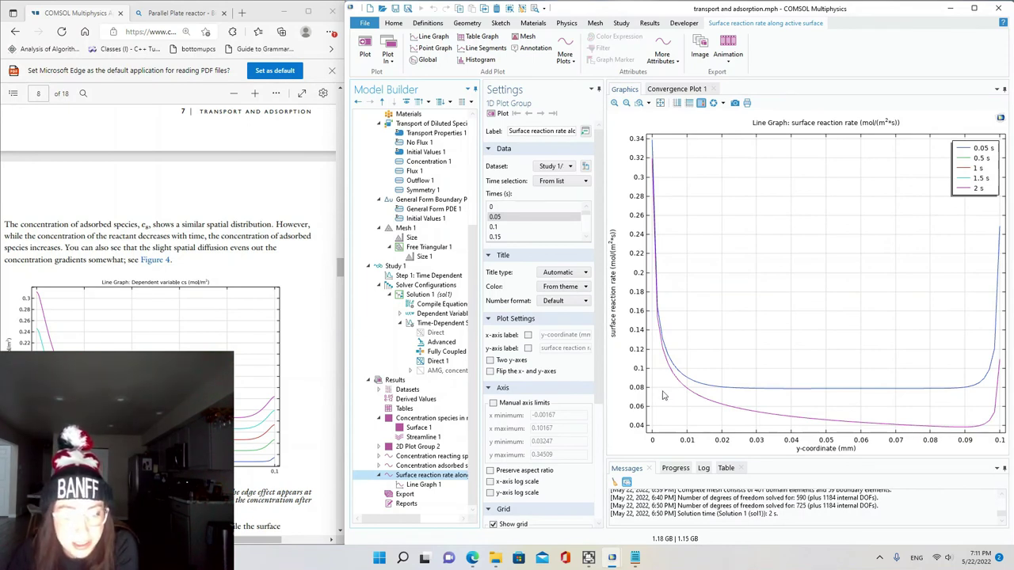
{"action": "left_click", "coordinate": [449, 466]}
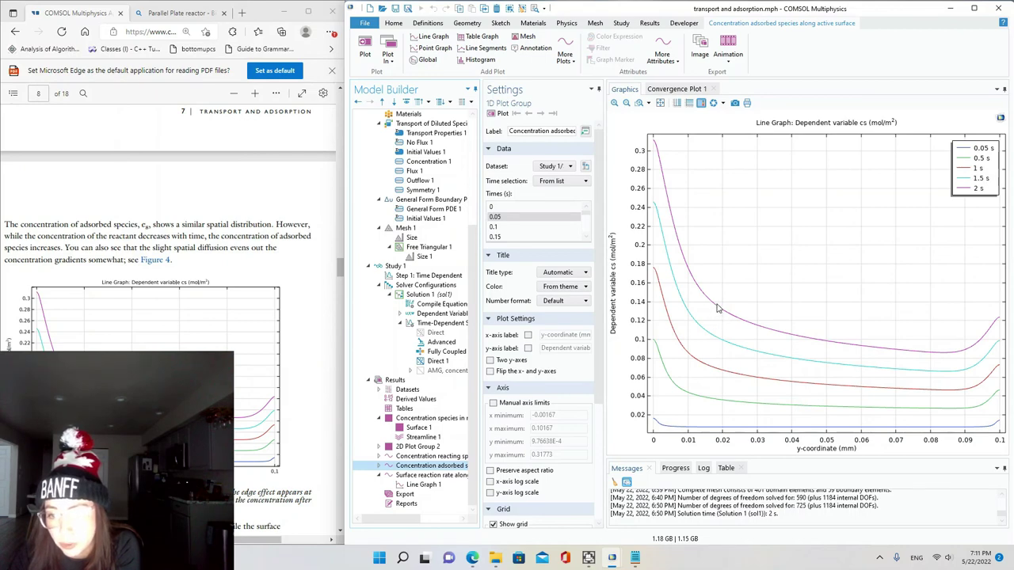
{"action": "key", "text": "Down"}
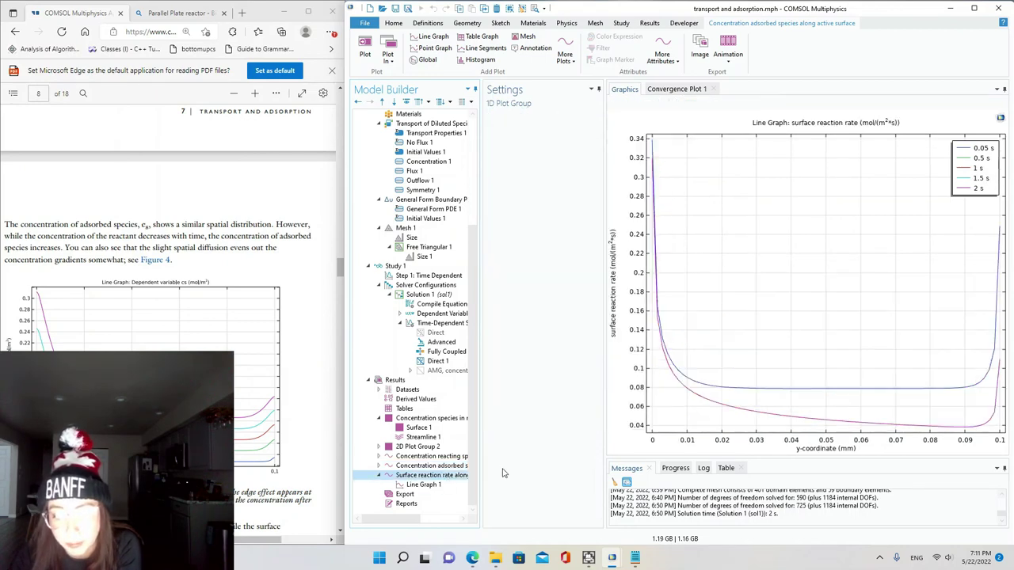
{"action": "key", "text": "Up"}
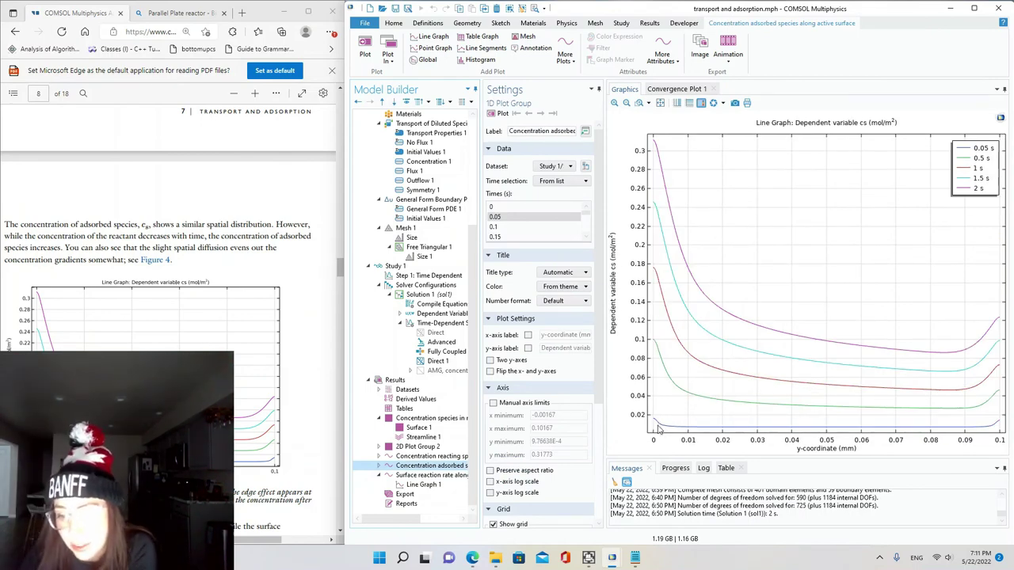
{"action": "left_click", "coordinate": [444, 476]}
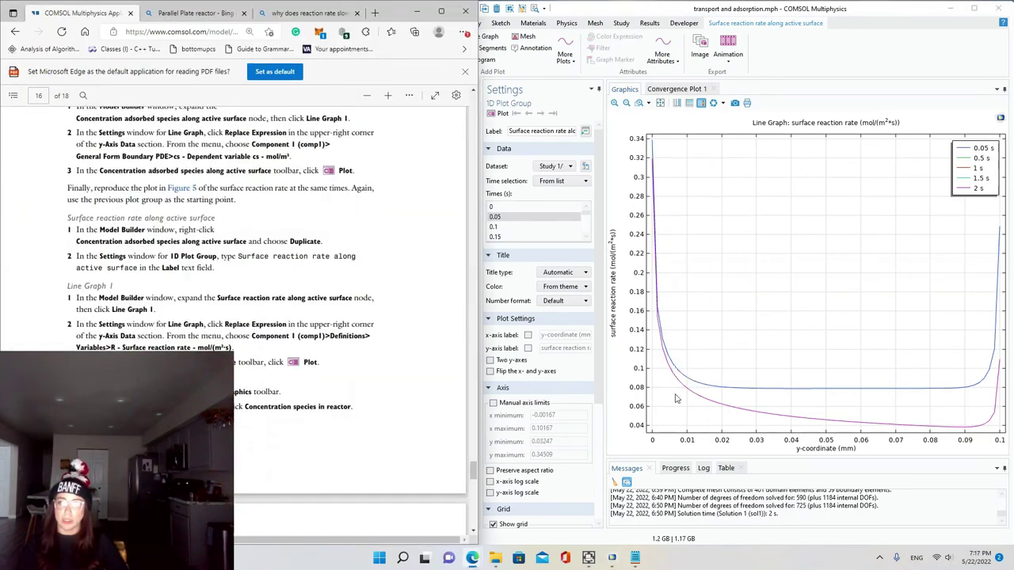
{"action": "left_click", "coordinate": [702, 120]}
{"action": "left_click", "coordinate": [405, 485]}
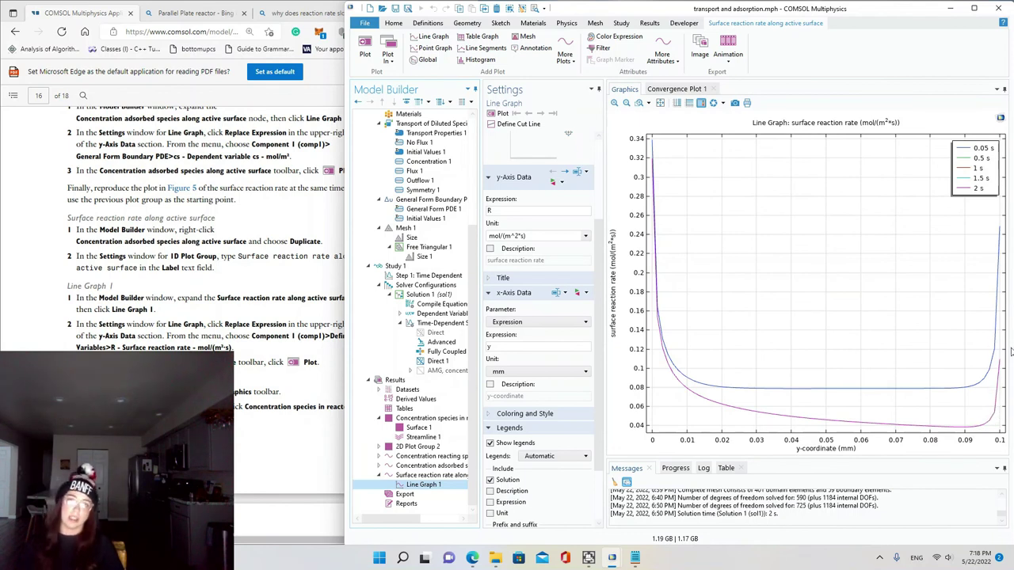
- Change the label of 2D Plot Group 2 to "Concentration adsorbed species at active surface"
{"action": "left_click", "coordinate": [341, 301]}
{"action": "scroll", "coordinate": [348, 285], "scroll_direction": "down", "scroll_amount": 5}
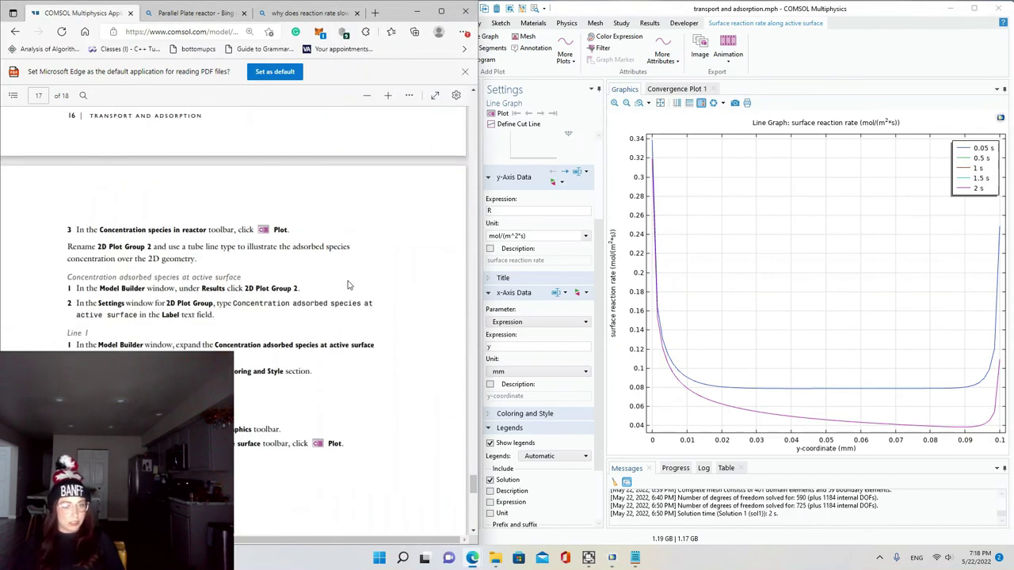
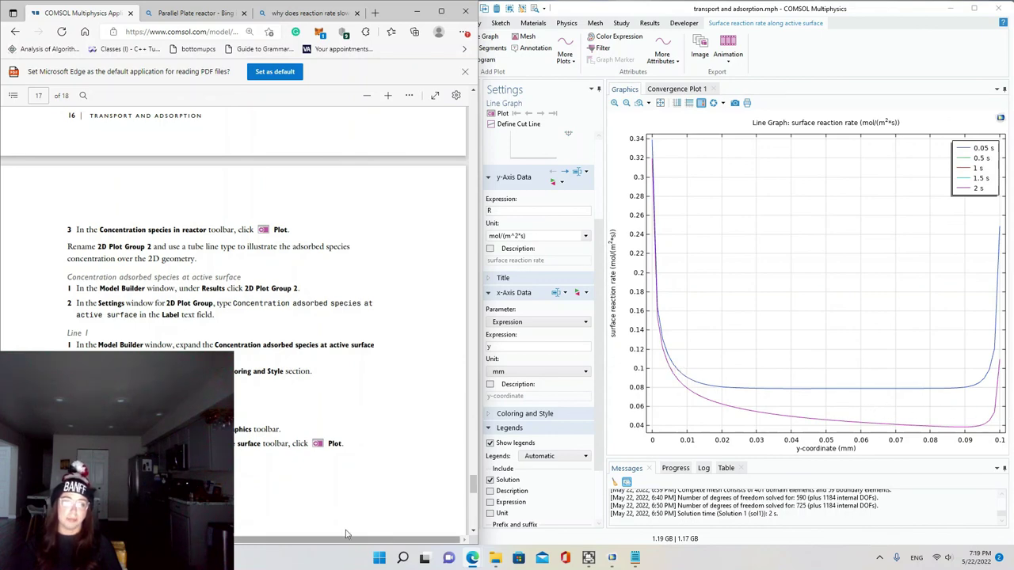
{"action": "scroll", "coordinate": [270, 400], "scroll_direction": "up", "scroll_amount": 5}
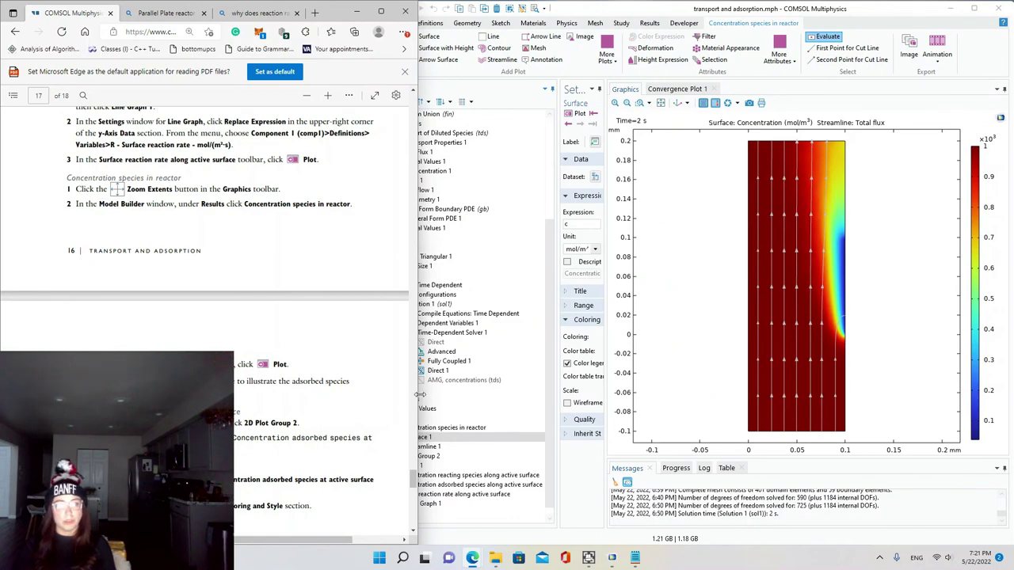
{"action": "left_click_drag", "start_coordinate": [413, 399], "coordinate": [344, 406]}
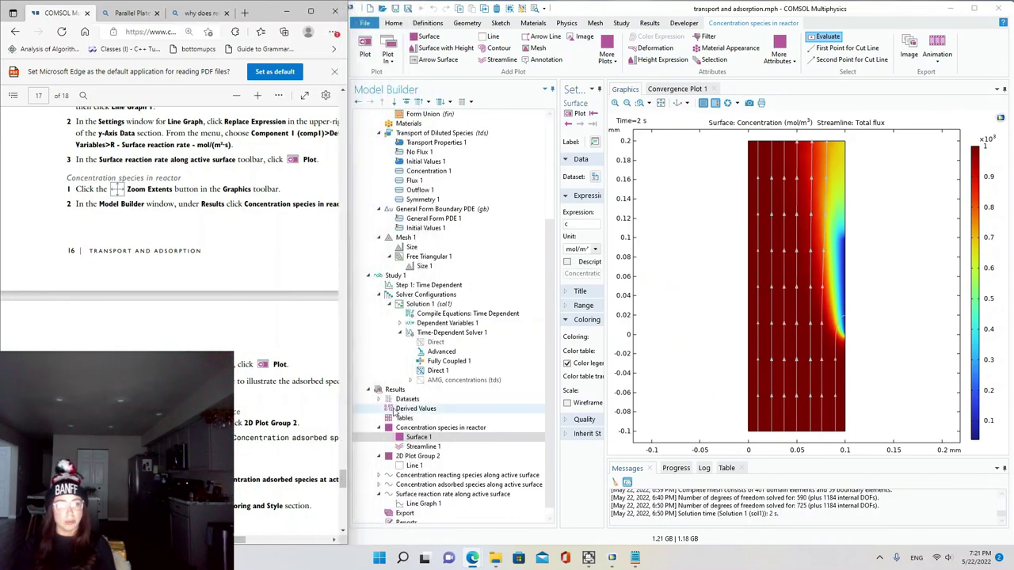
{"action": "left_click", "coordinate": [428, 458]}
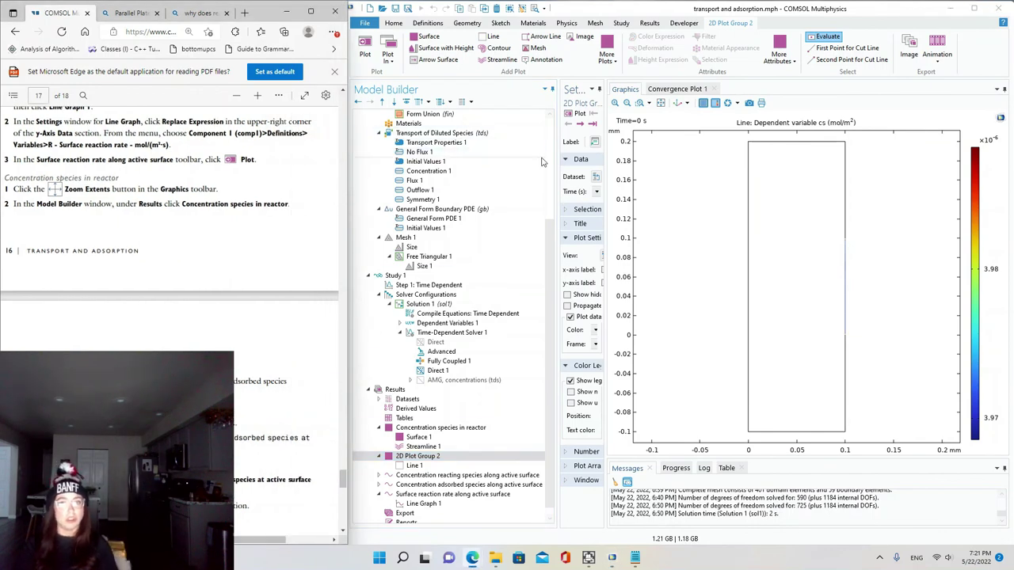
{"action": "left_click_drag", "start_coordinate": [557, 214], "coordinate": [513, 214]}
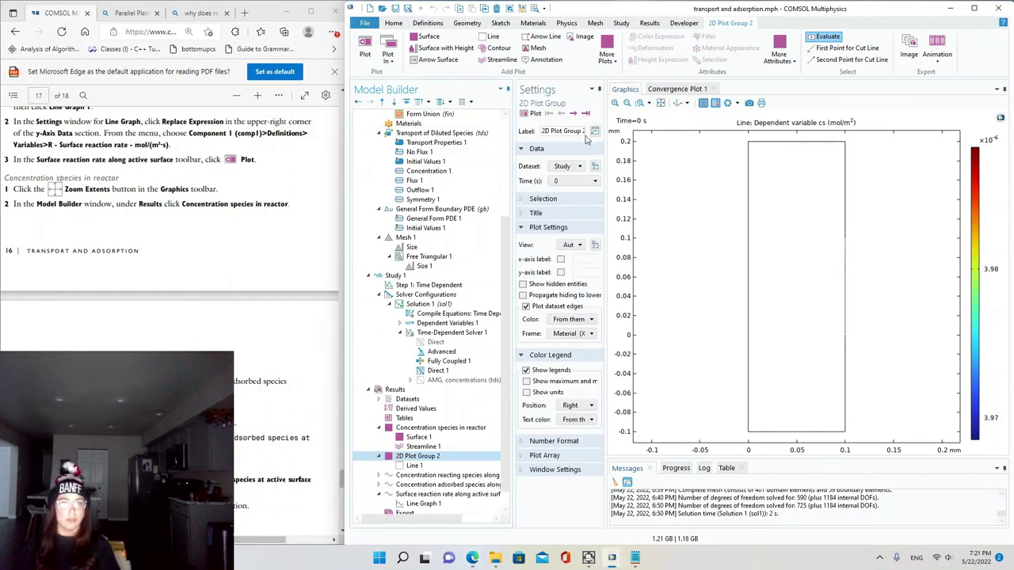
{"action": "left_click", "coordinate": [567, 133]}
{"action": "triple_click", "coordinate": [568, 132]}
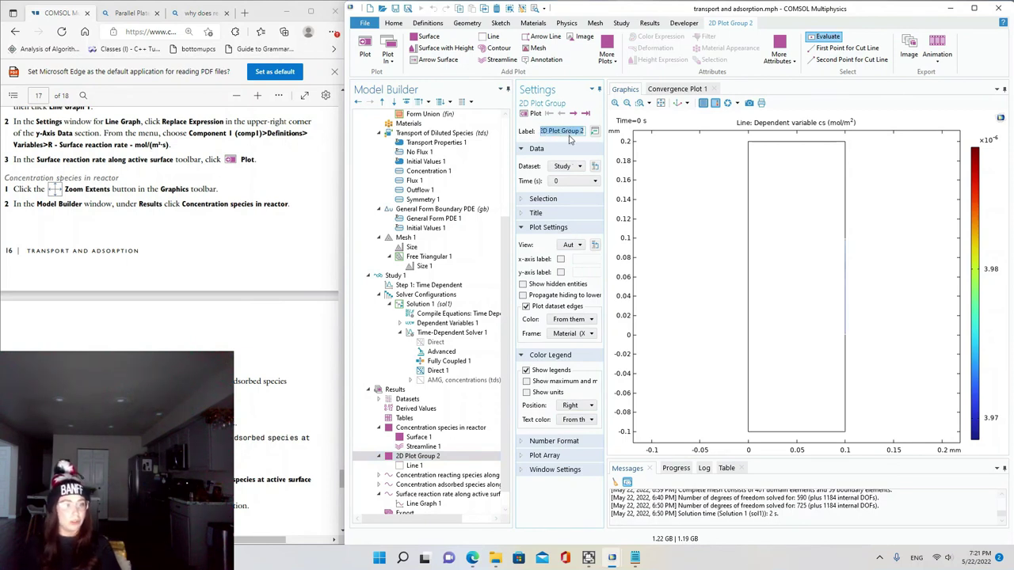
{"action": "type", "text": "Conce"}
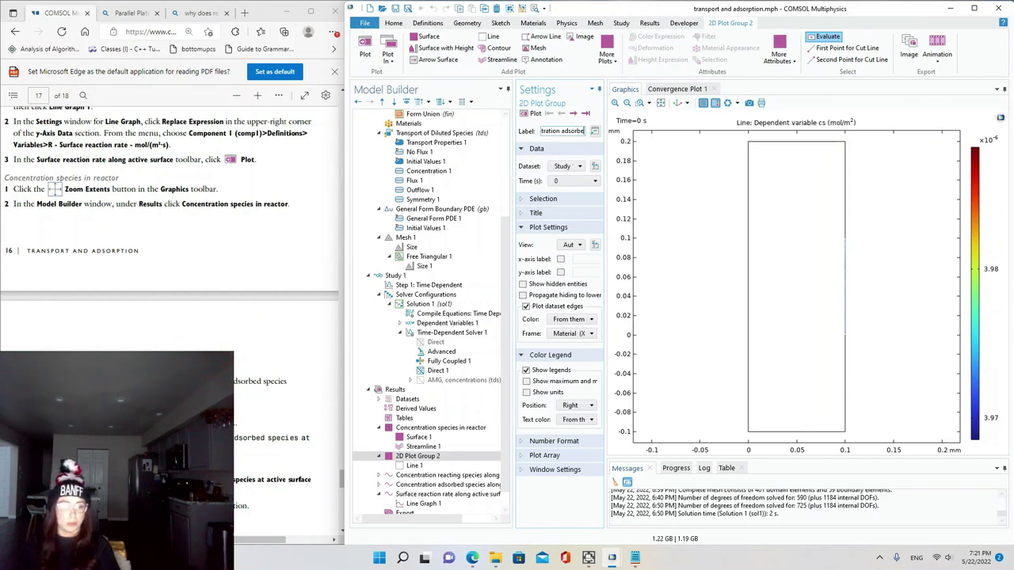
{"action": "type", "text": "ntration adsorbed species"}
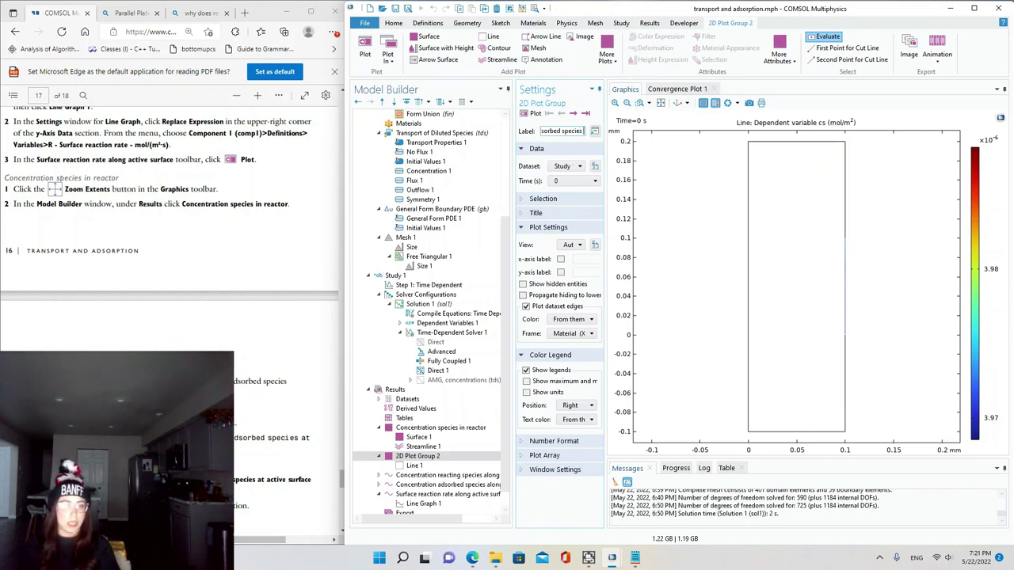
{"action": "type", "text": " at active surfac"}
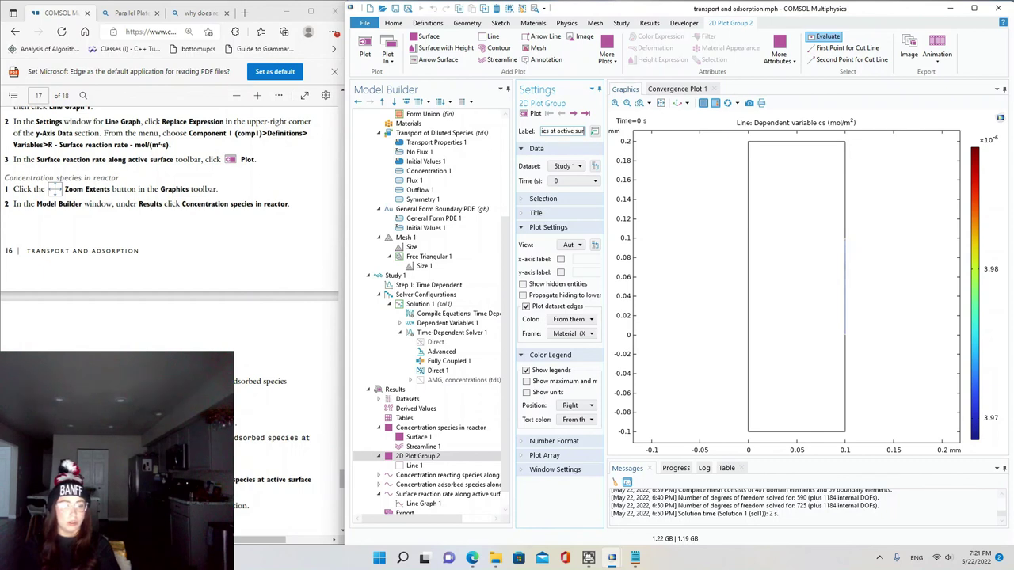
{"action": "type", "text": "e"}
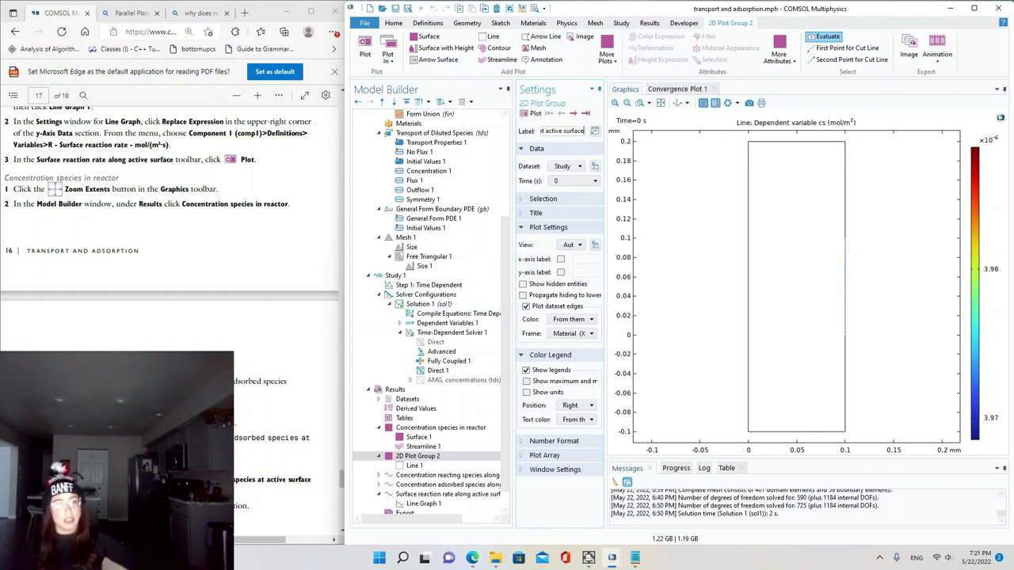
- Set the line type of Line 1 in the adsorbed species at active surface group to Tube, with a radius scale factor of 0.005
{"action": "left_click", "coordinate": [414, 465]}
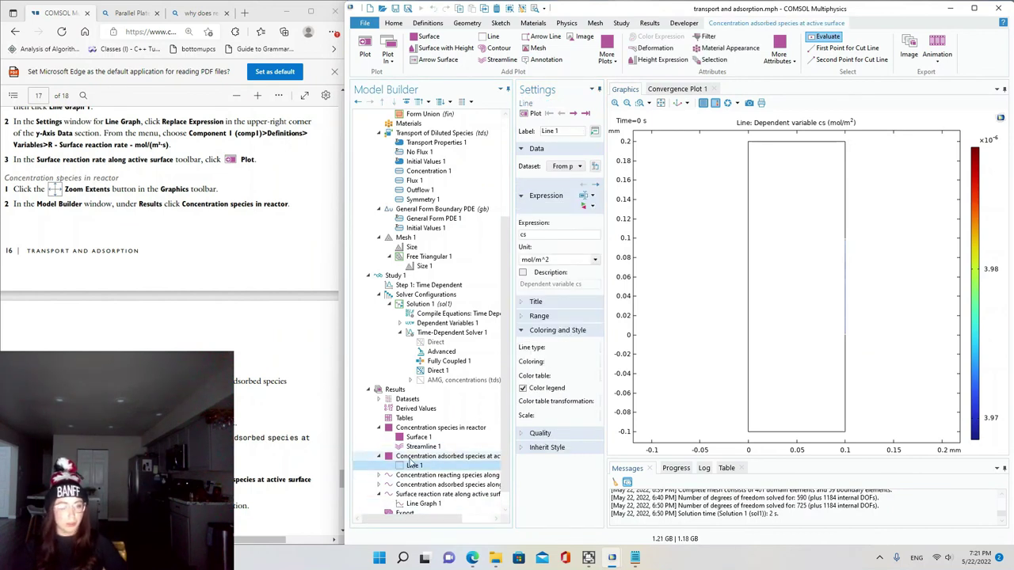
{"action": "scroll", "coordinate": [170, 285], "scroll_direction": "down", "scroll_amount": 3}
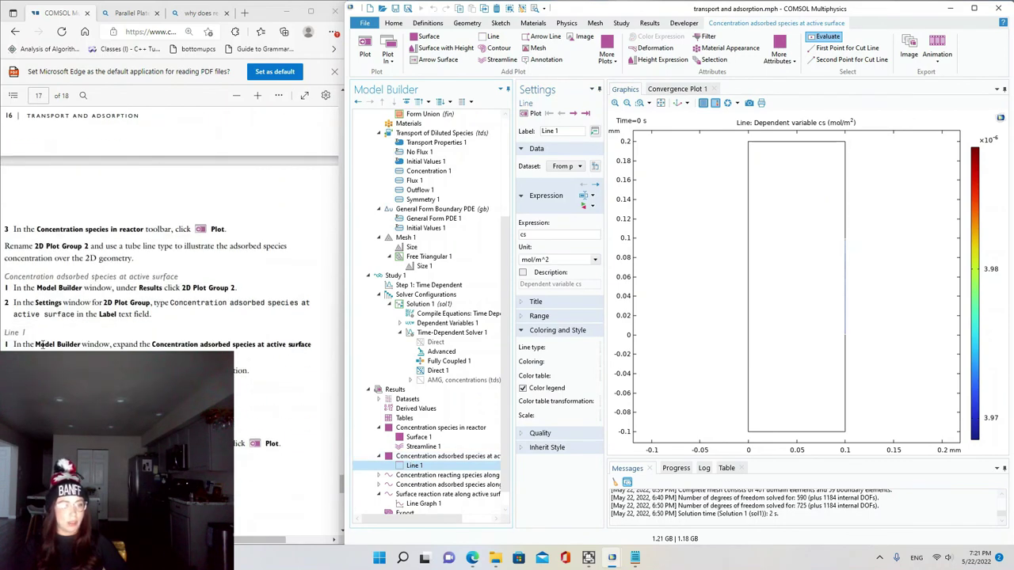
{"action": "scroll", "coordinate": [286, 239], "scroll_direction": "down", "scroll_amount": 7}
{"action": "scroll", "coordinate": [286, 240], "scroll_direction": "up", "scroll_amount": 4}
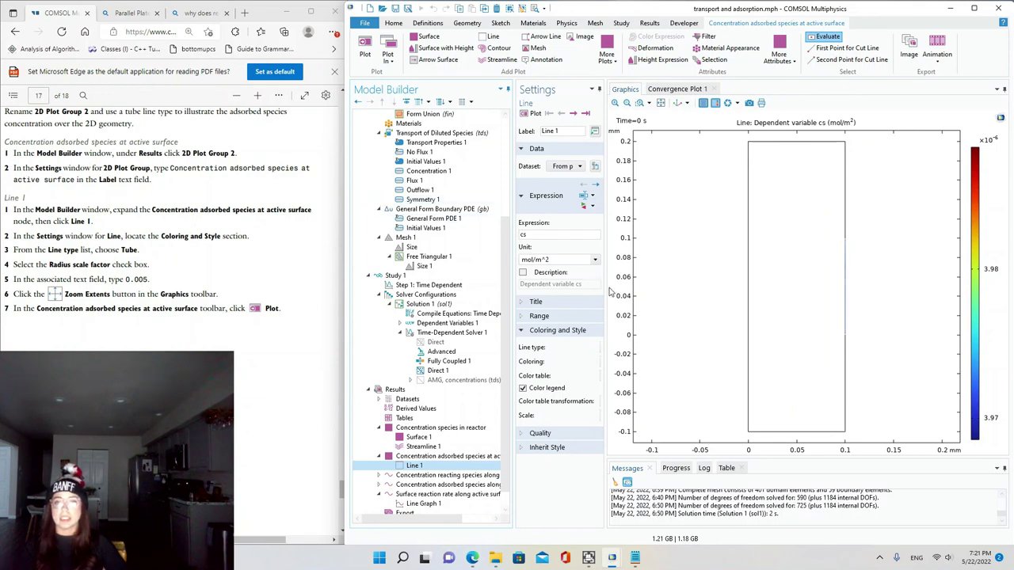
{"action": "left_click_drag", "start_coordinate": [605, 287], "coordinate": [686, 290]}
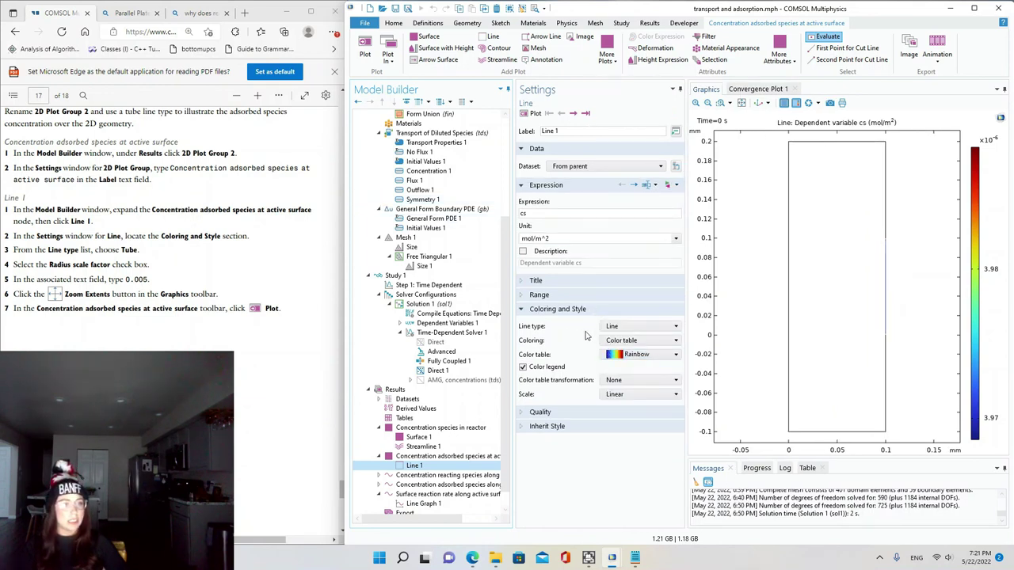
{"action": "left_click", "coordinate": [624, 327]}
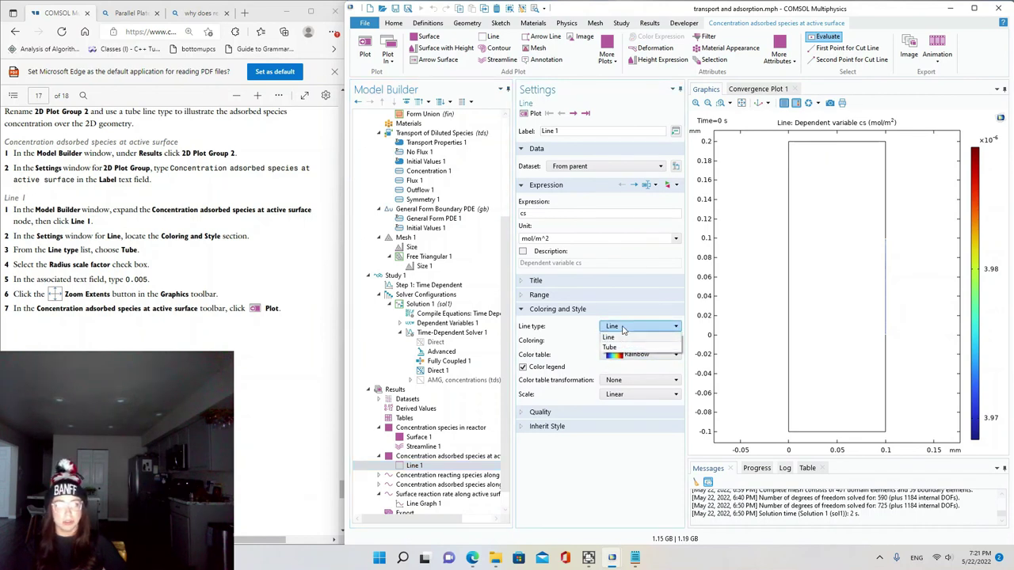
{"action": "left_click", "coordinate": [624, 347]}
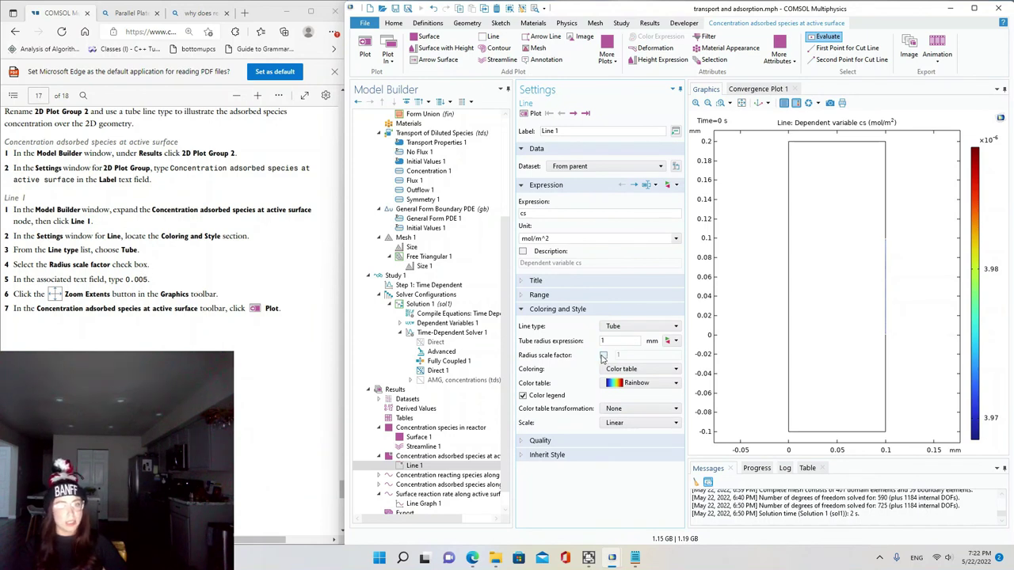
{"action": "double_click", "coordinate": [648, 353]}
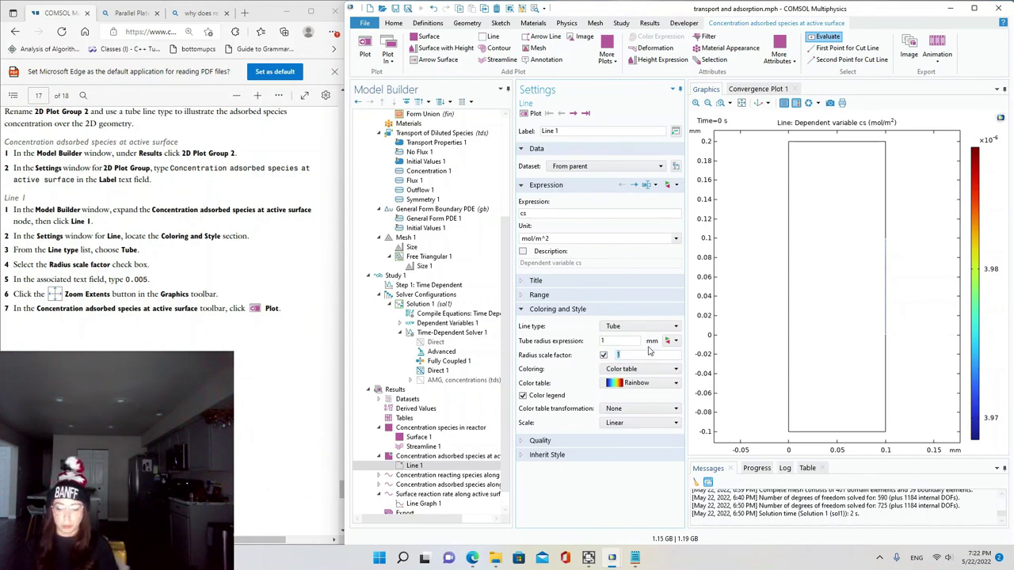
{"action": "type", "text": "0.005"}
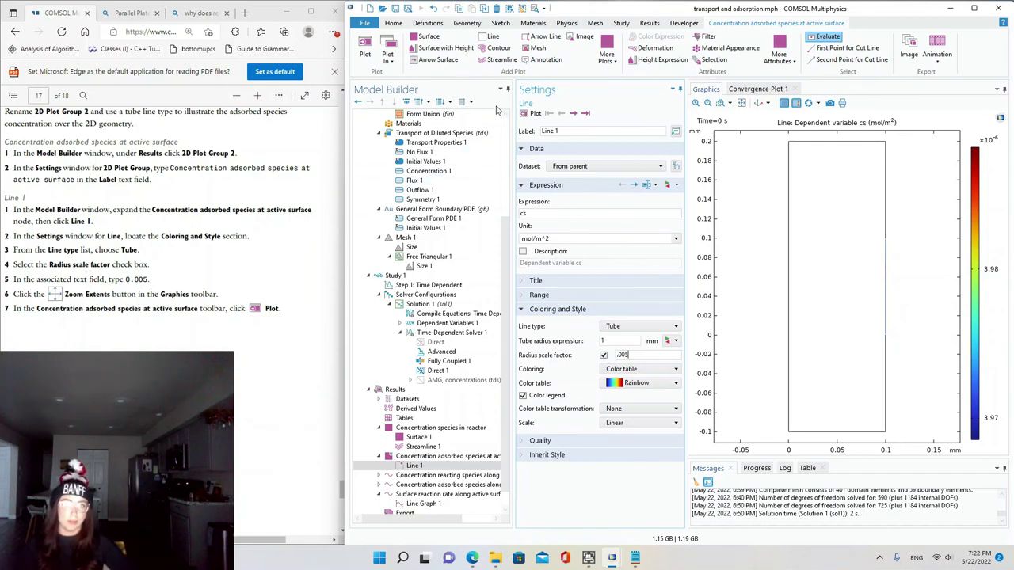
- Set Line 1's dataset to Study 1/Solution 1 (sol1) and its time to 2 s
{"action": "scroll", "coordinate": [612, 168], "scroll_direction": "down", "scroll_amount": 1}
{"action": "left_click", "coordinate": [612, 168]}
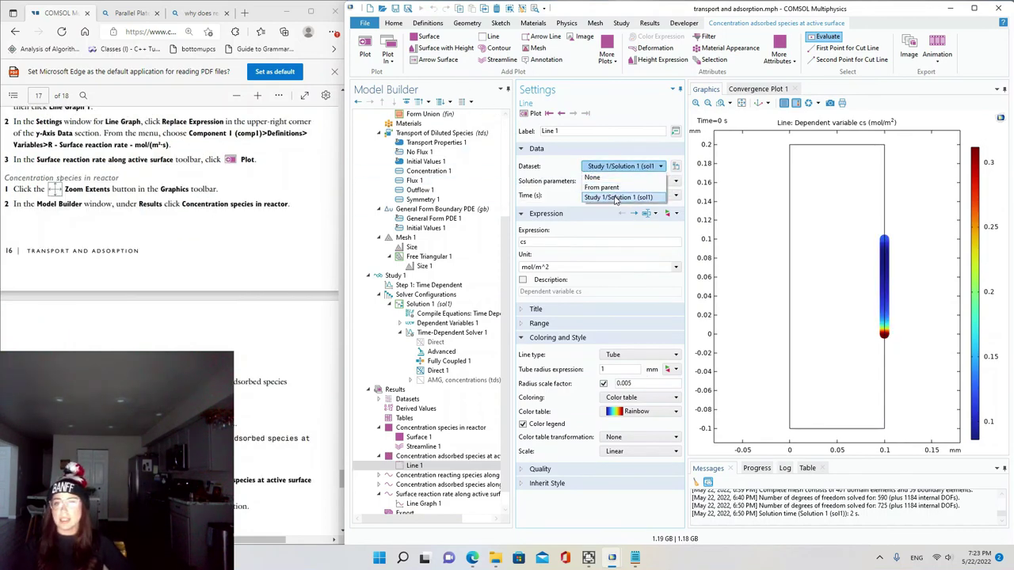
{"action": "left_click", "coordinate": [616, 198]}
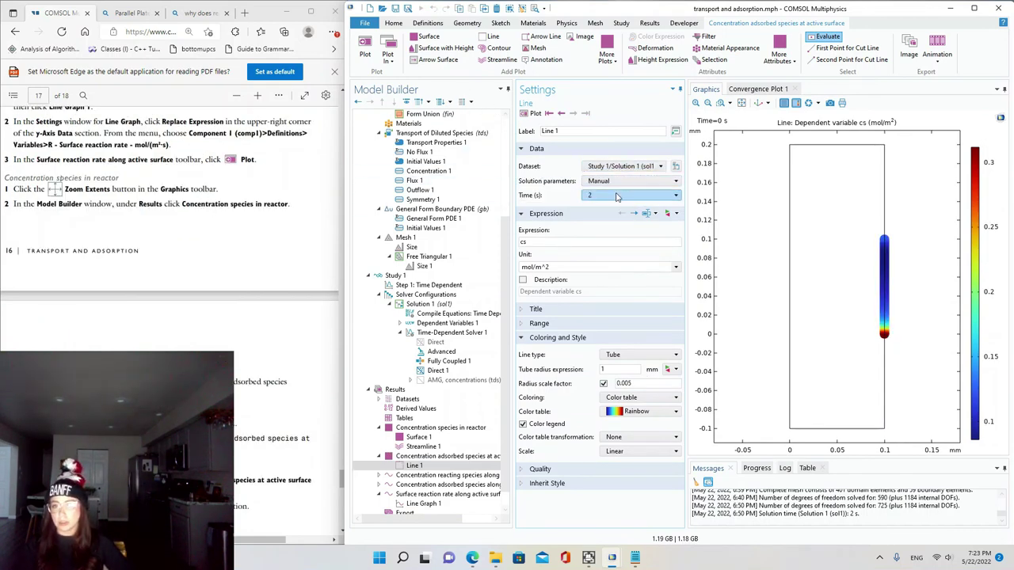
{"action": "left_click", "coordinate": [616, 198]}
{"action": "left_click", "coordinate": [625, 384]}
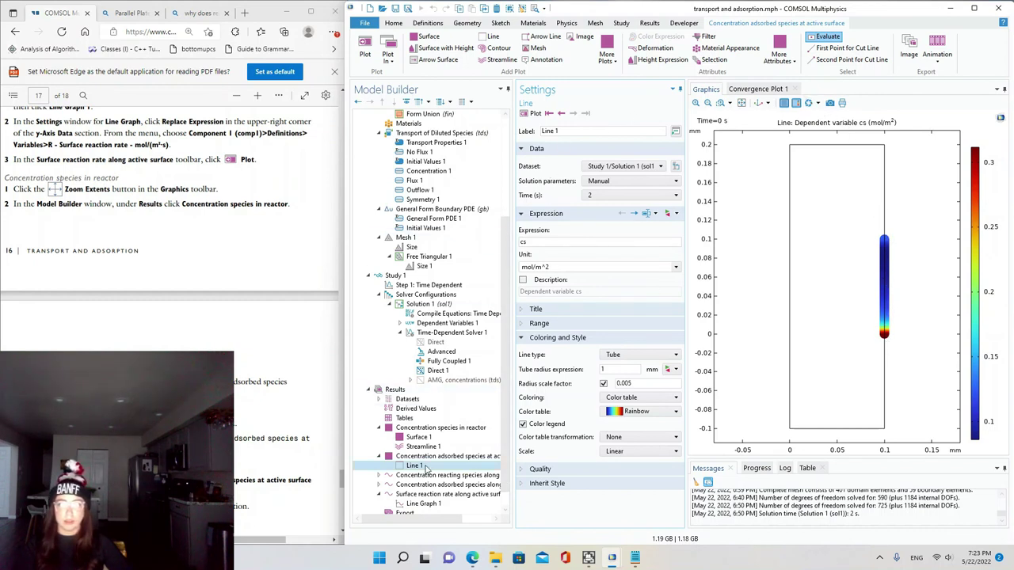
{"action": "left_click_drag", "start_coordinate": [513, 469], "coordinate": [556, 469]}
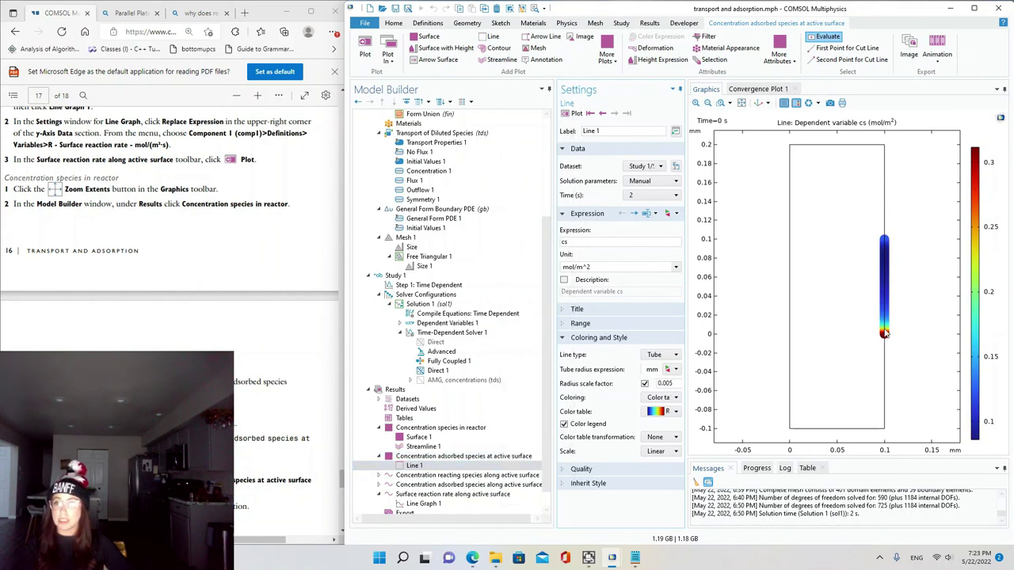